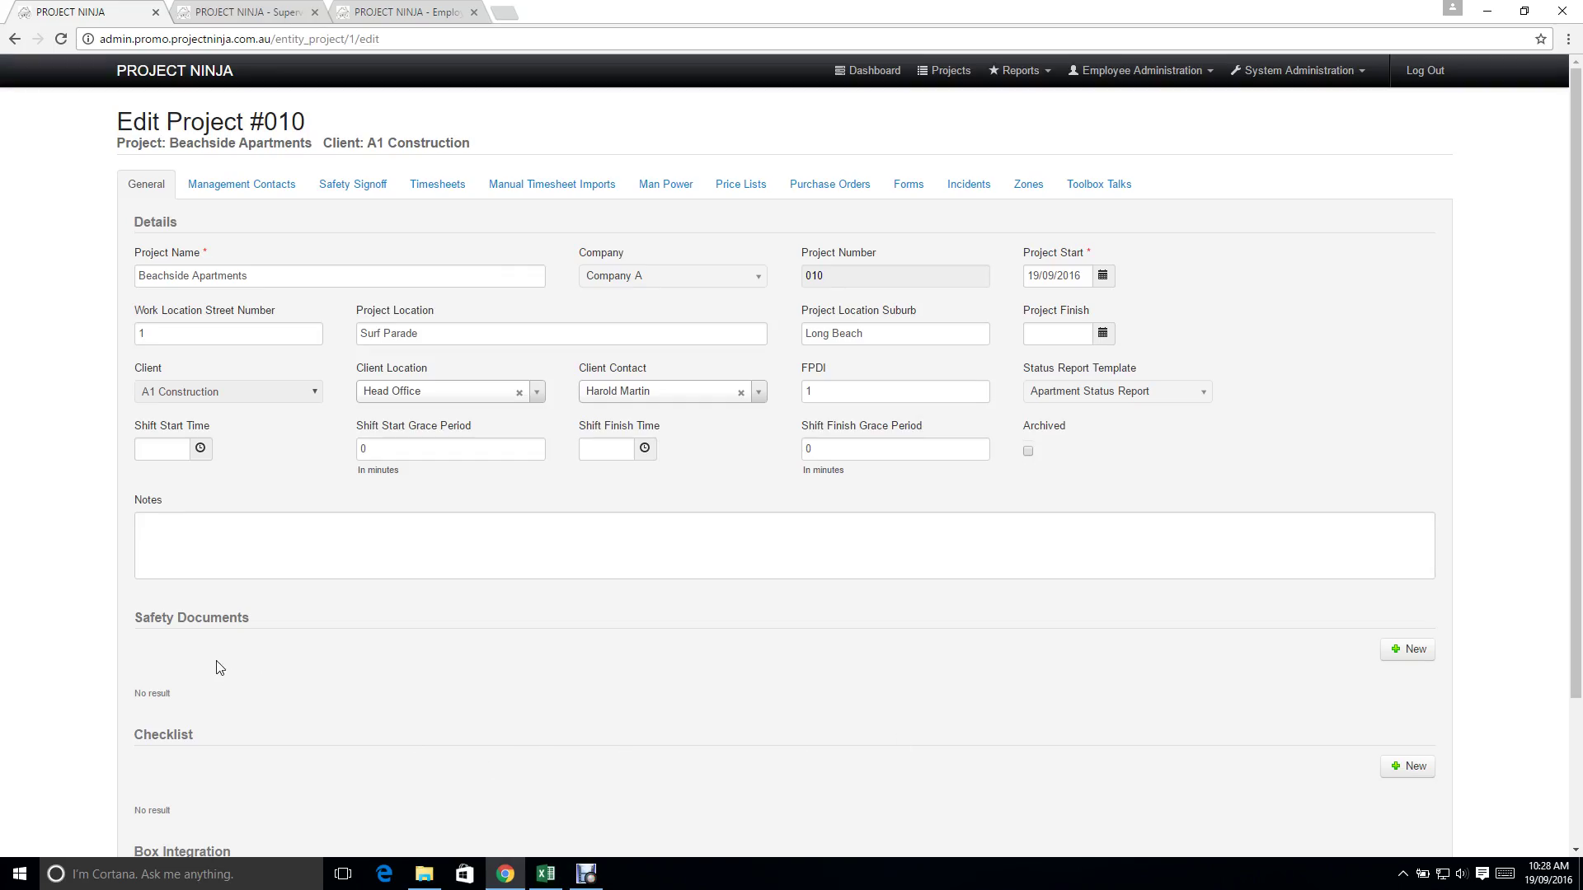
{"action": "left_click", "coordinate": [1574, 849]}
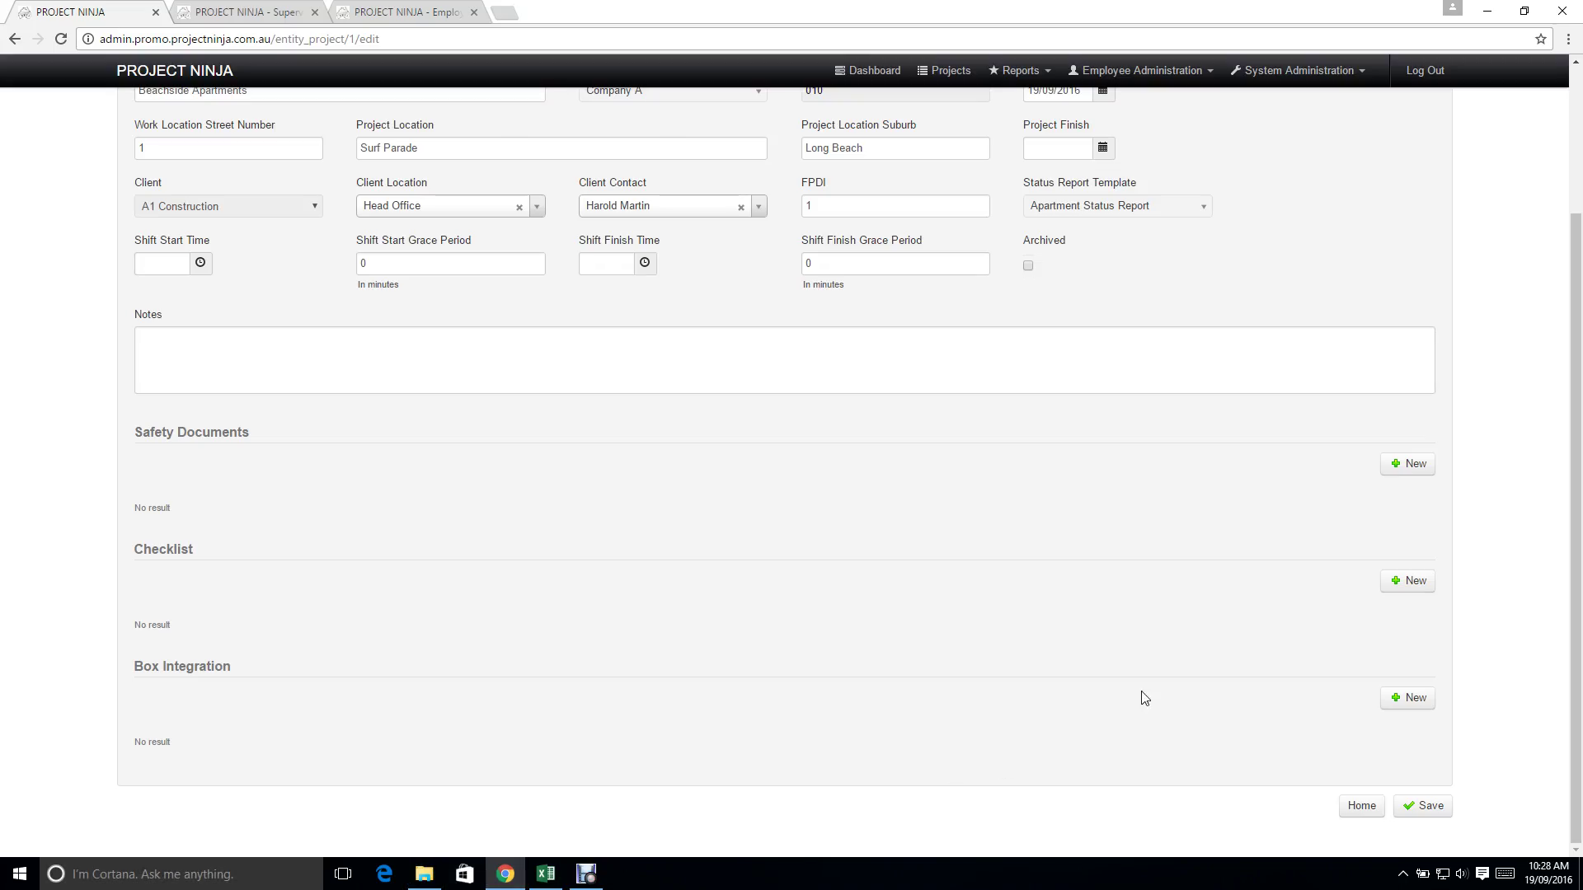
{"action": "left_click", "coordinate": [1408, 697]}
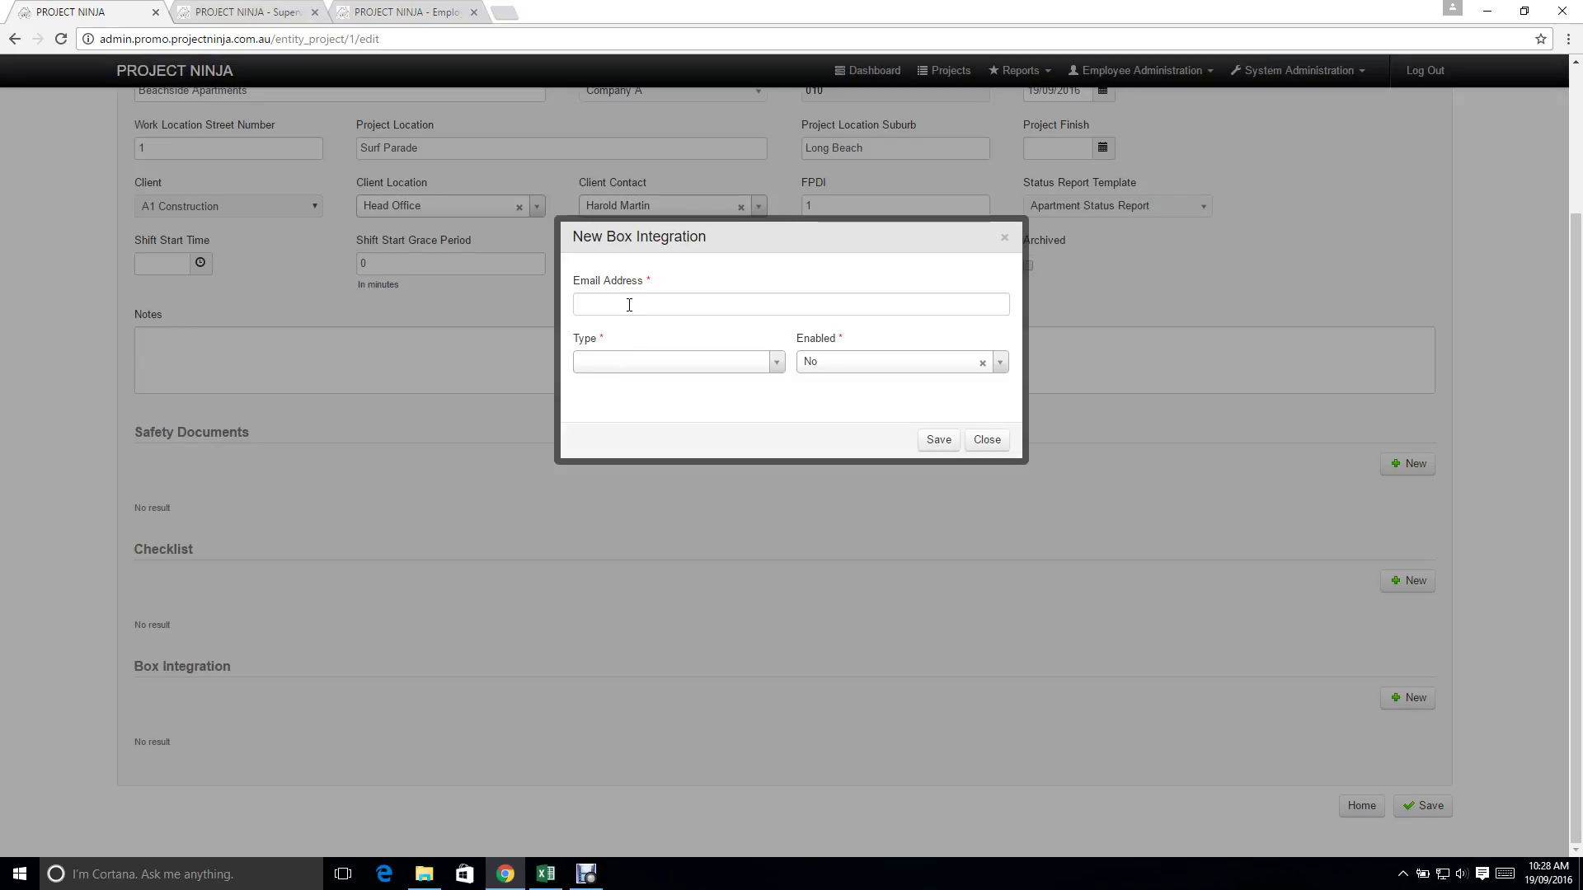
{"action": "left_click", "coordinate": [629, 305]}
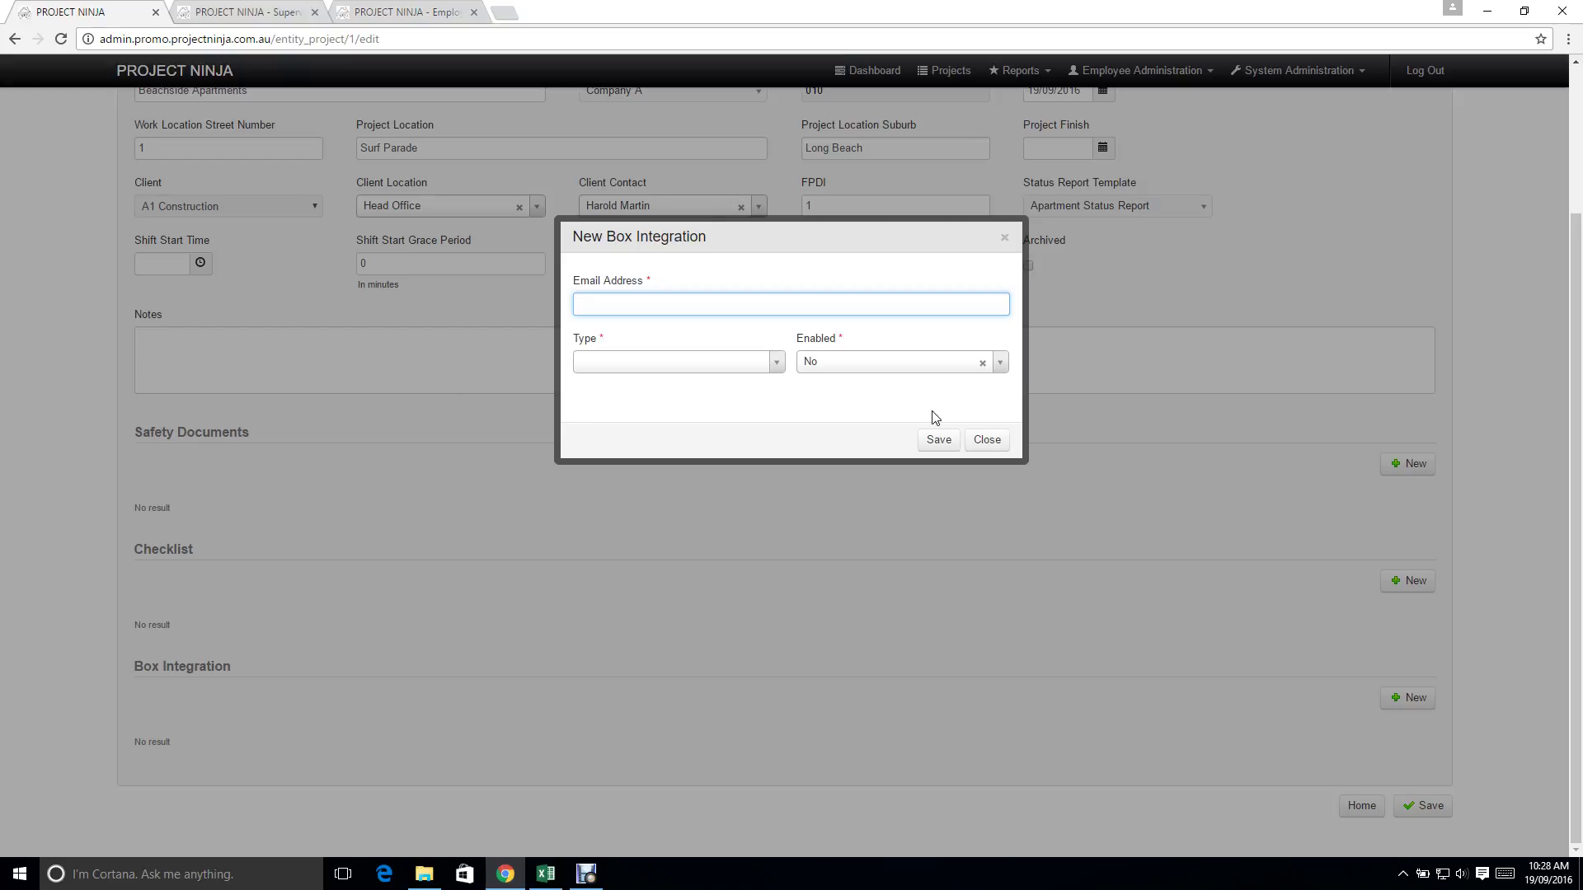
{"action": "left_click", "coordinate": [985, 440]}
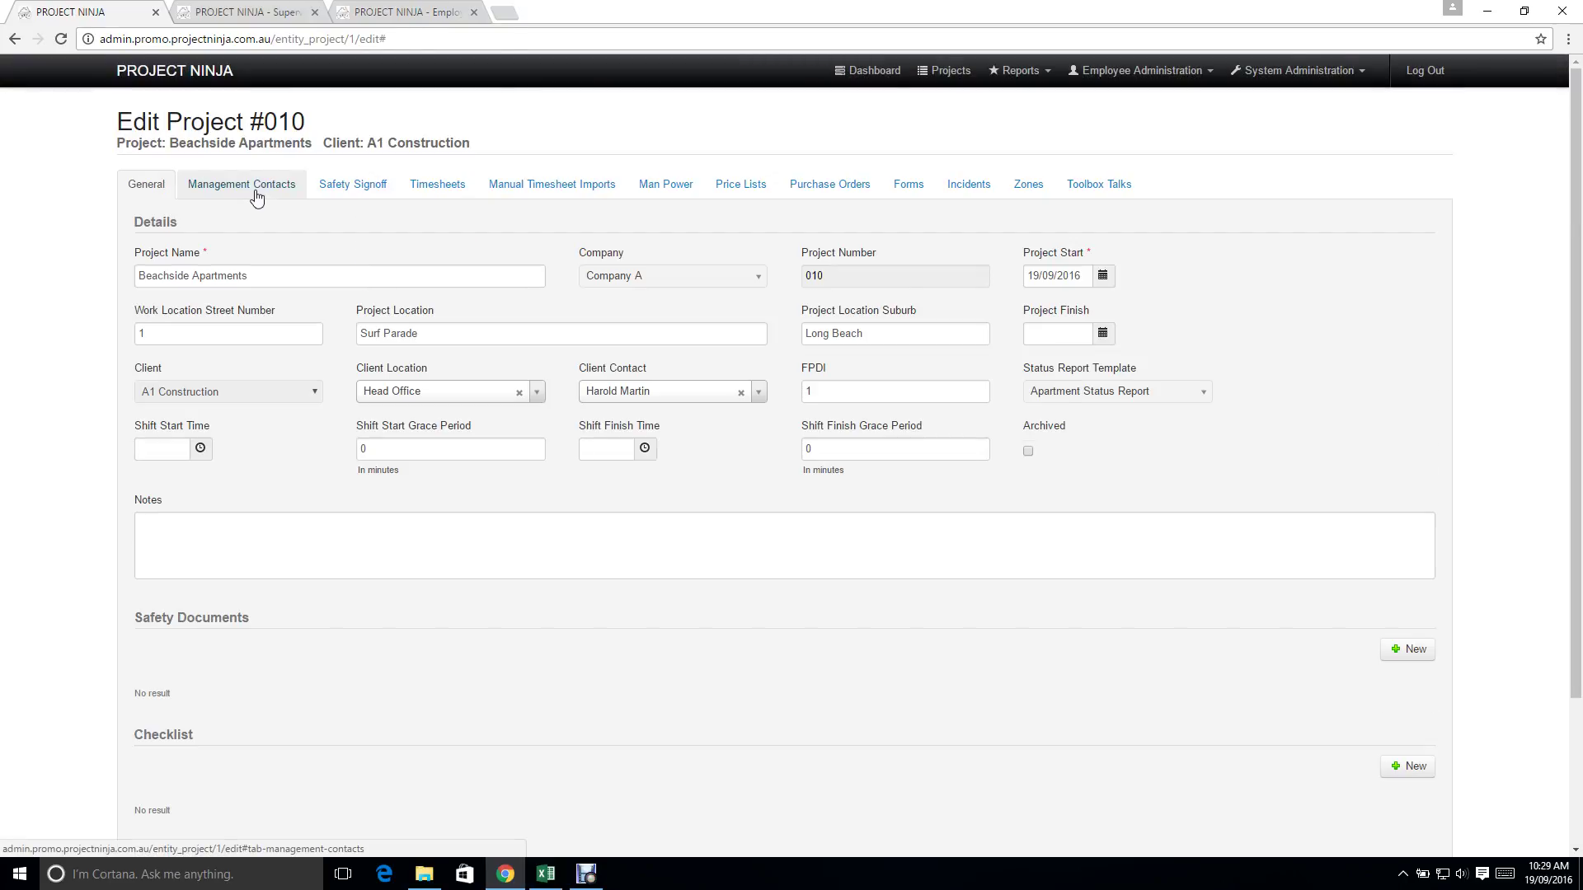
Add a management contact to the project with role Supervisor, receiving day works and purchase orders, and save it.
{"action": "left_click", "coordinate": [257, 196]}
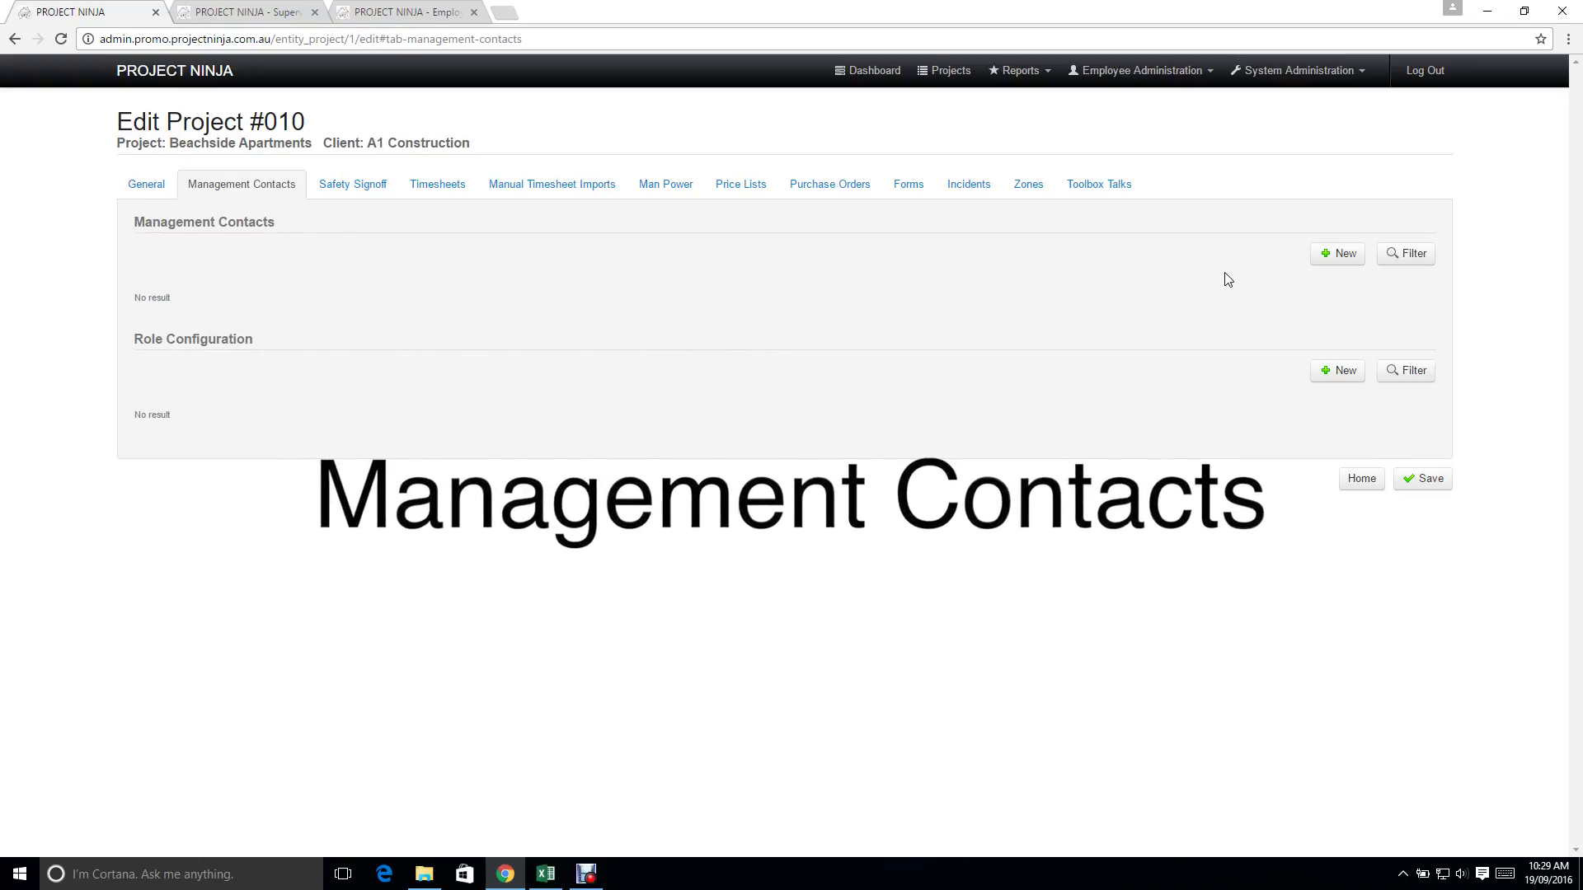
{"action": "left_click", "coordinate": [1337, 253]}
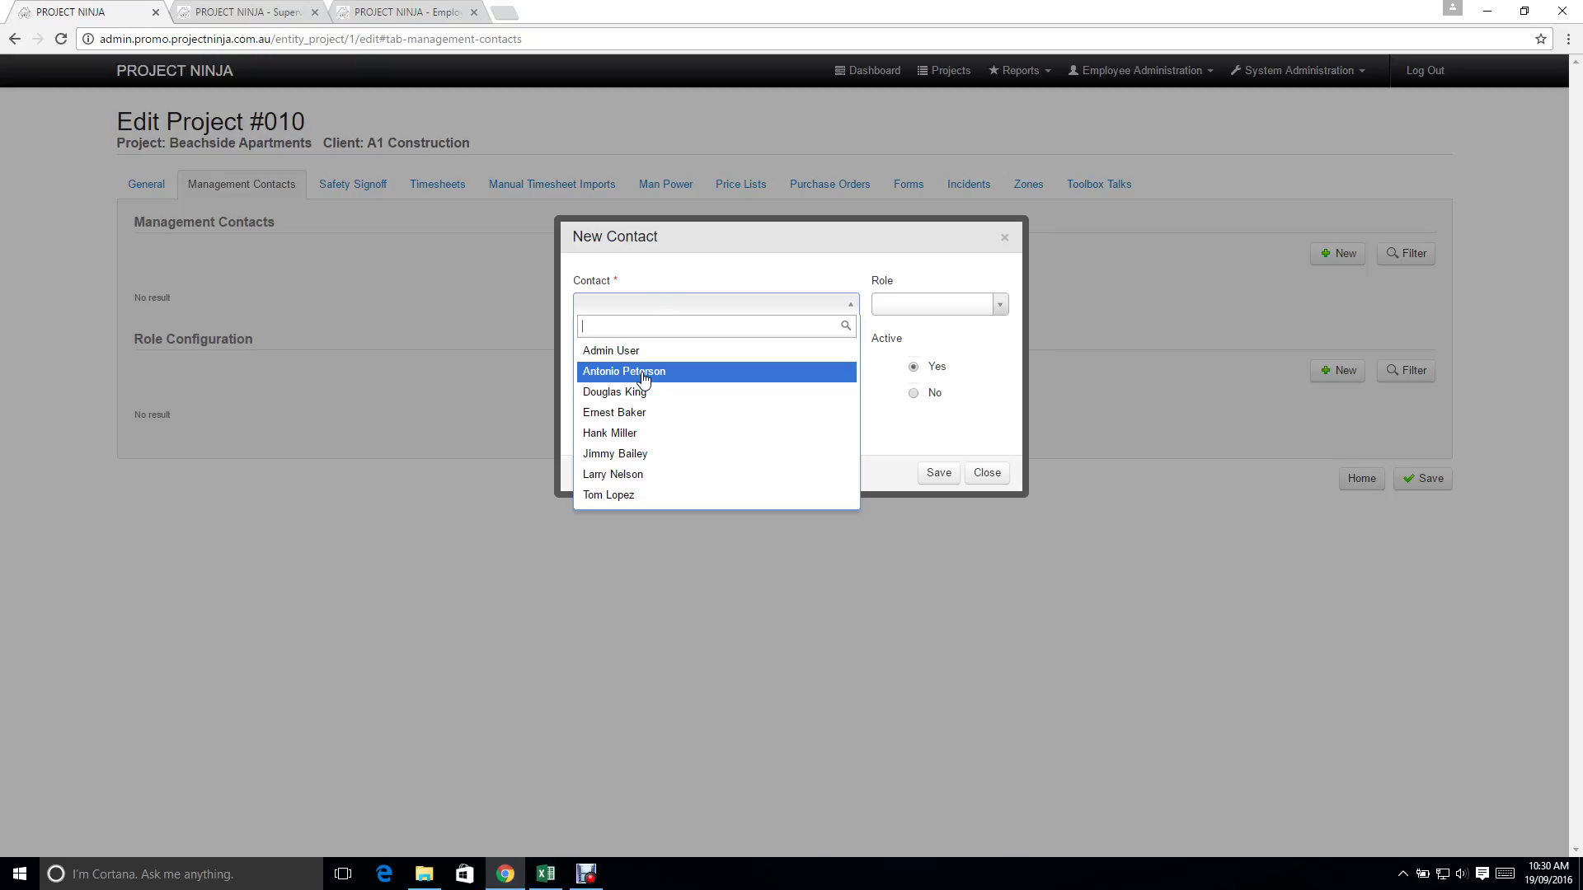
{"action": "left_click", "coordinate": [643, 377]}
{"action": "left_click", "coordinate": [994, 304]}
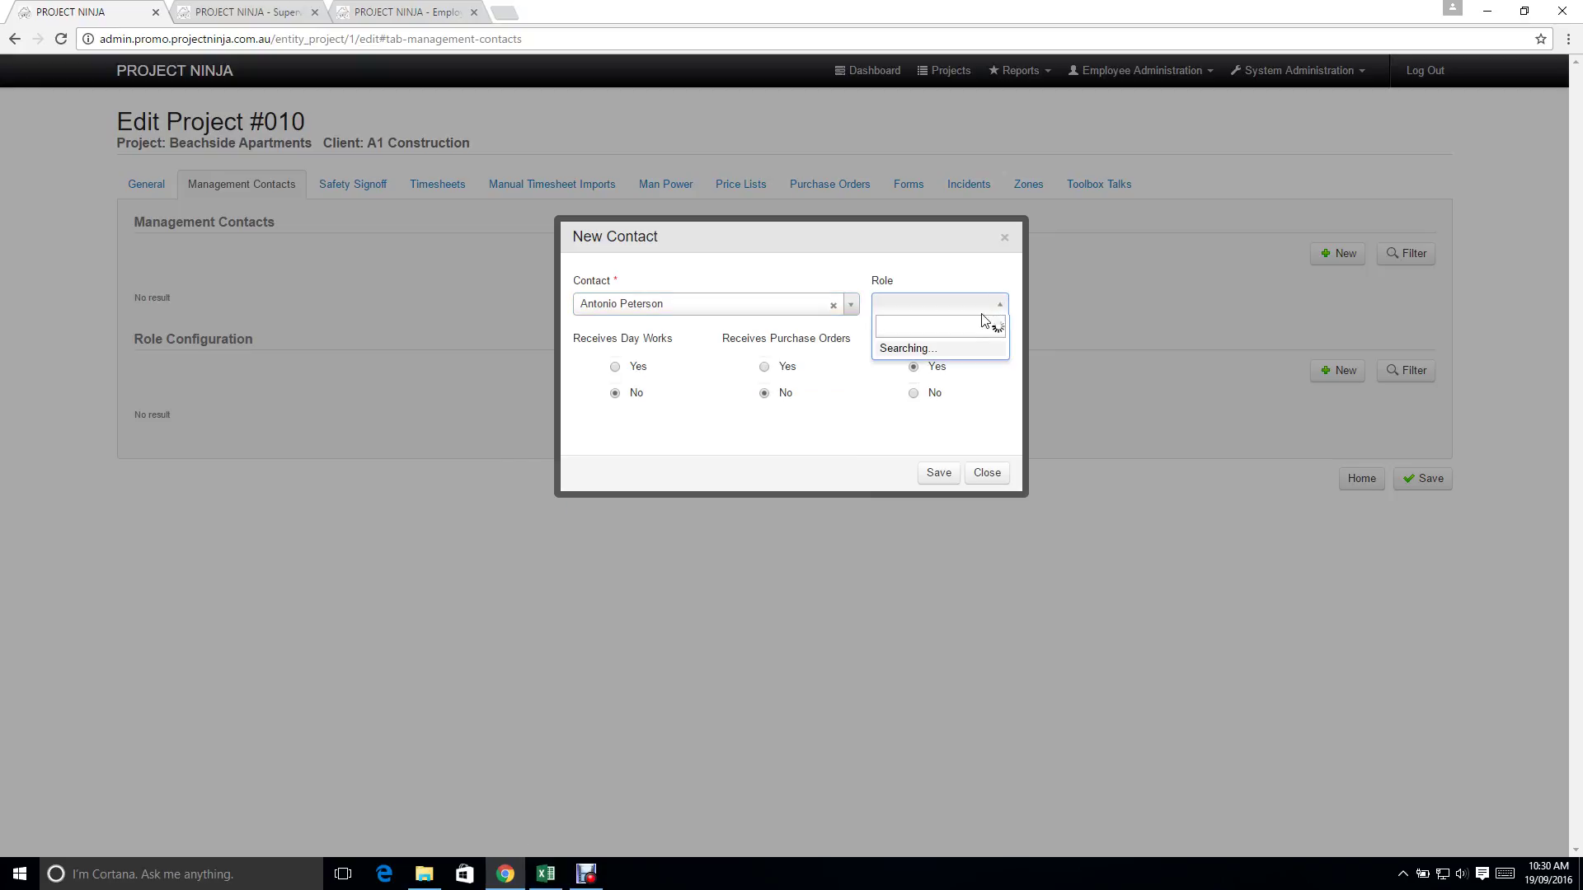
{"action": "left_click", "coordinate": [900, 417]}
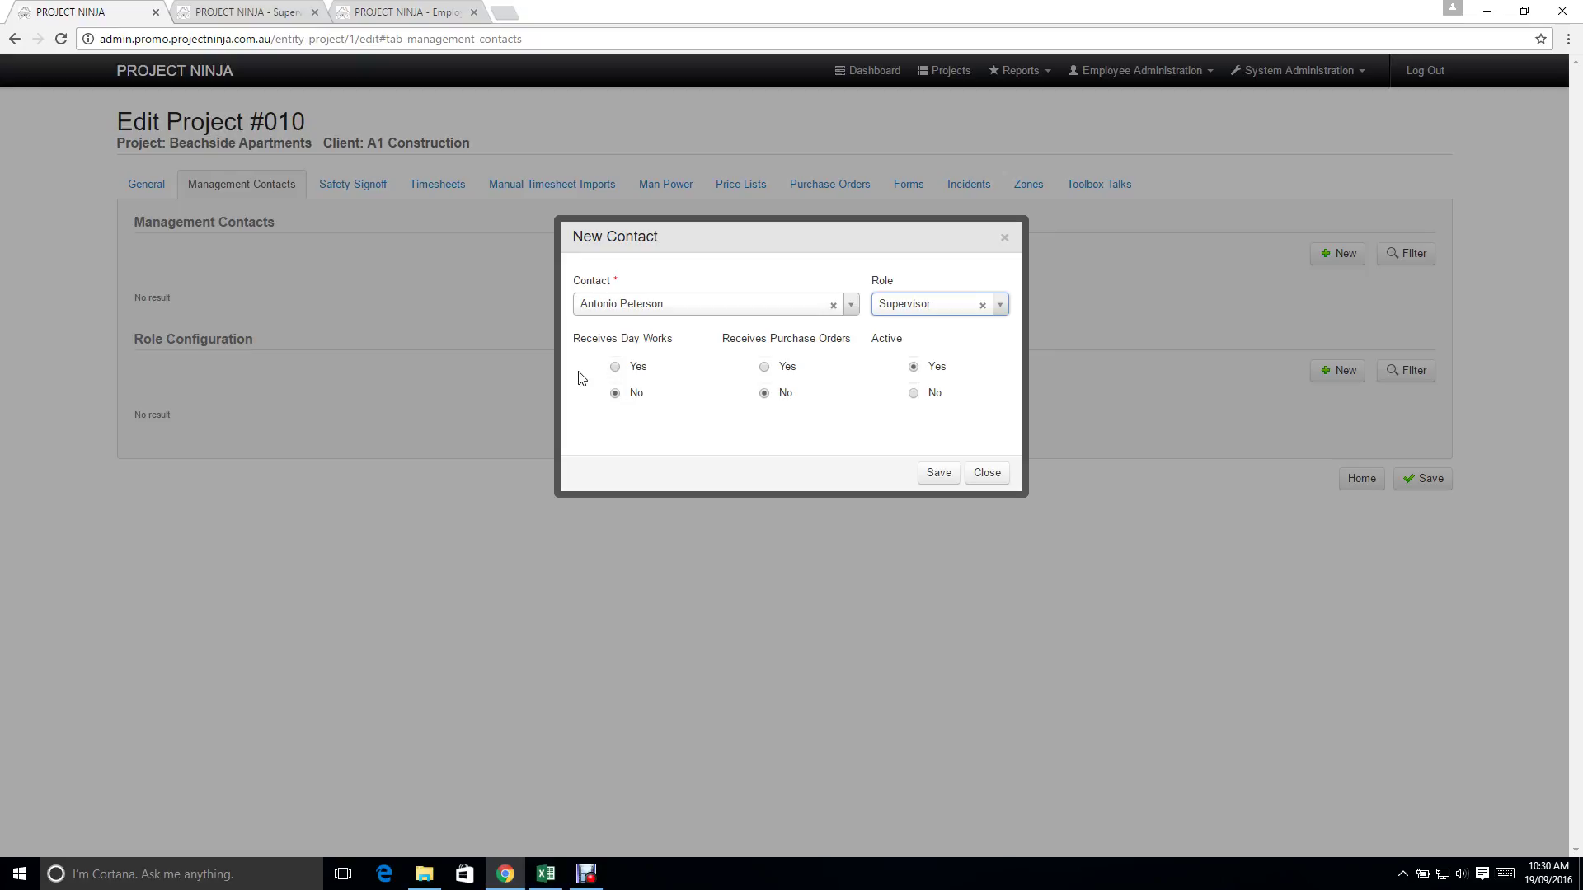
{"action": "left_click", "coordinate": [764, 367]}
{"action": "left_click", "coordinate": [614, 369]}
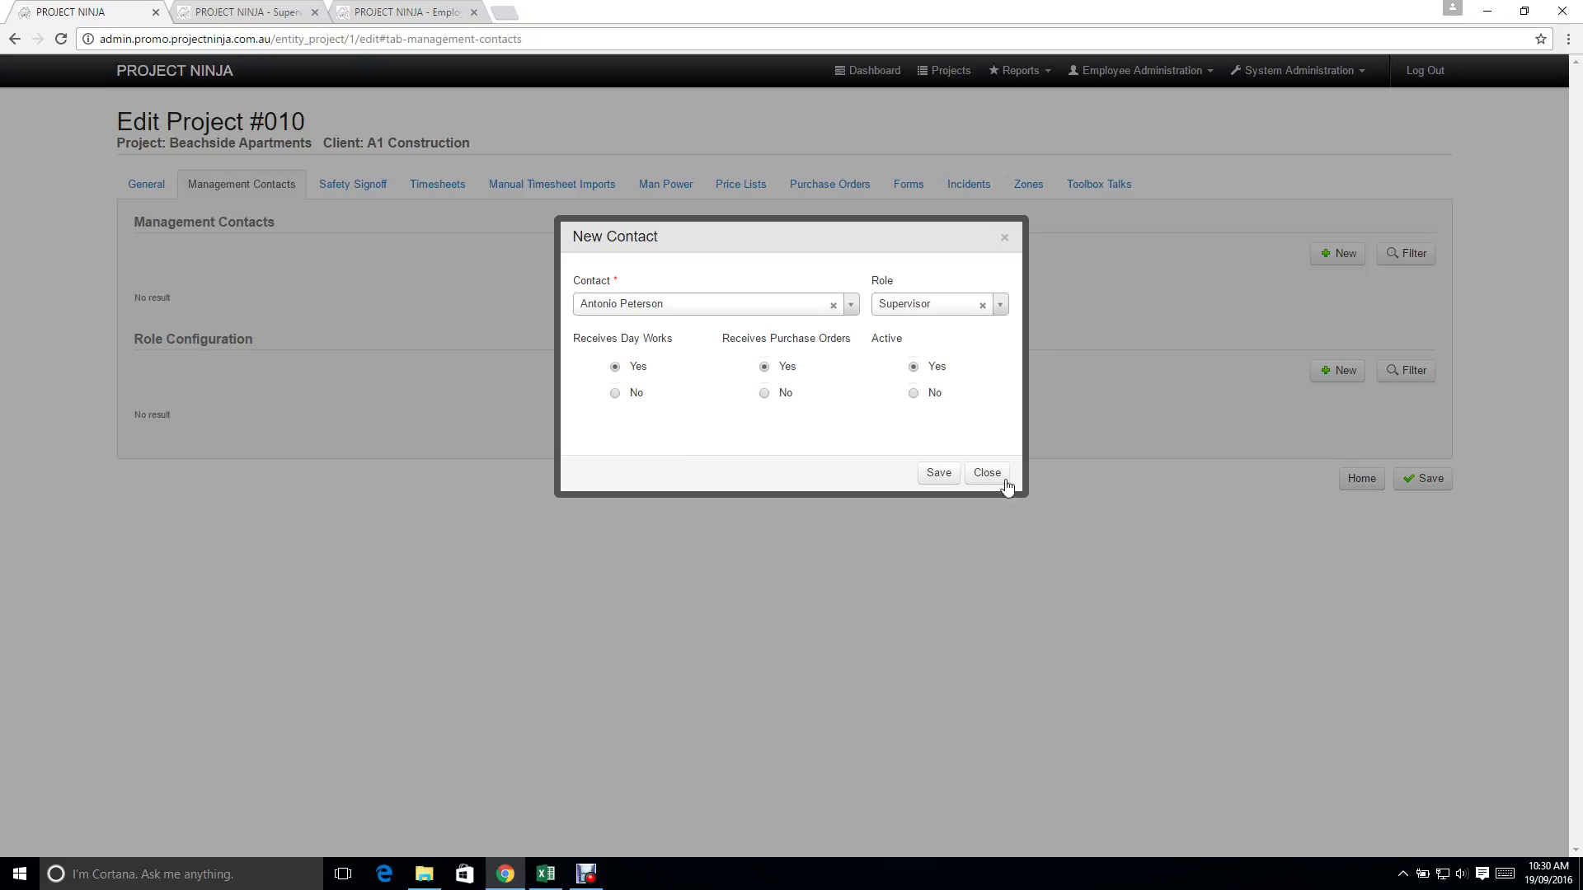
{"action": "left_click", "coordinate": [938, 471]}
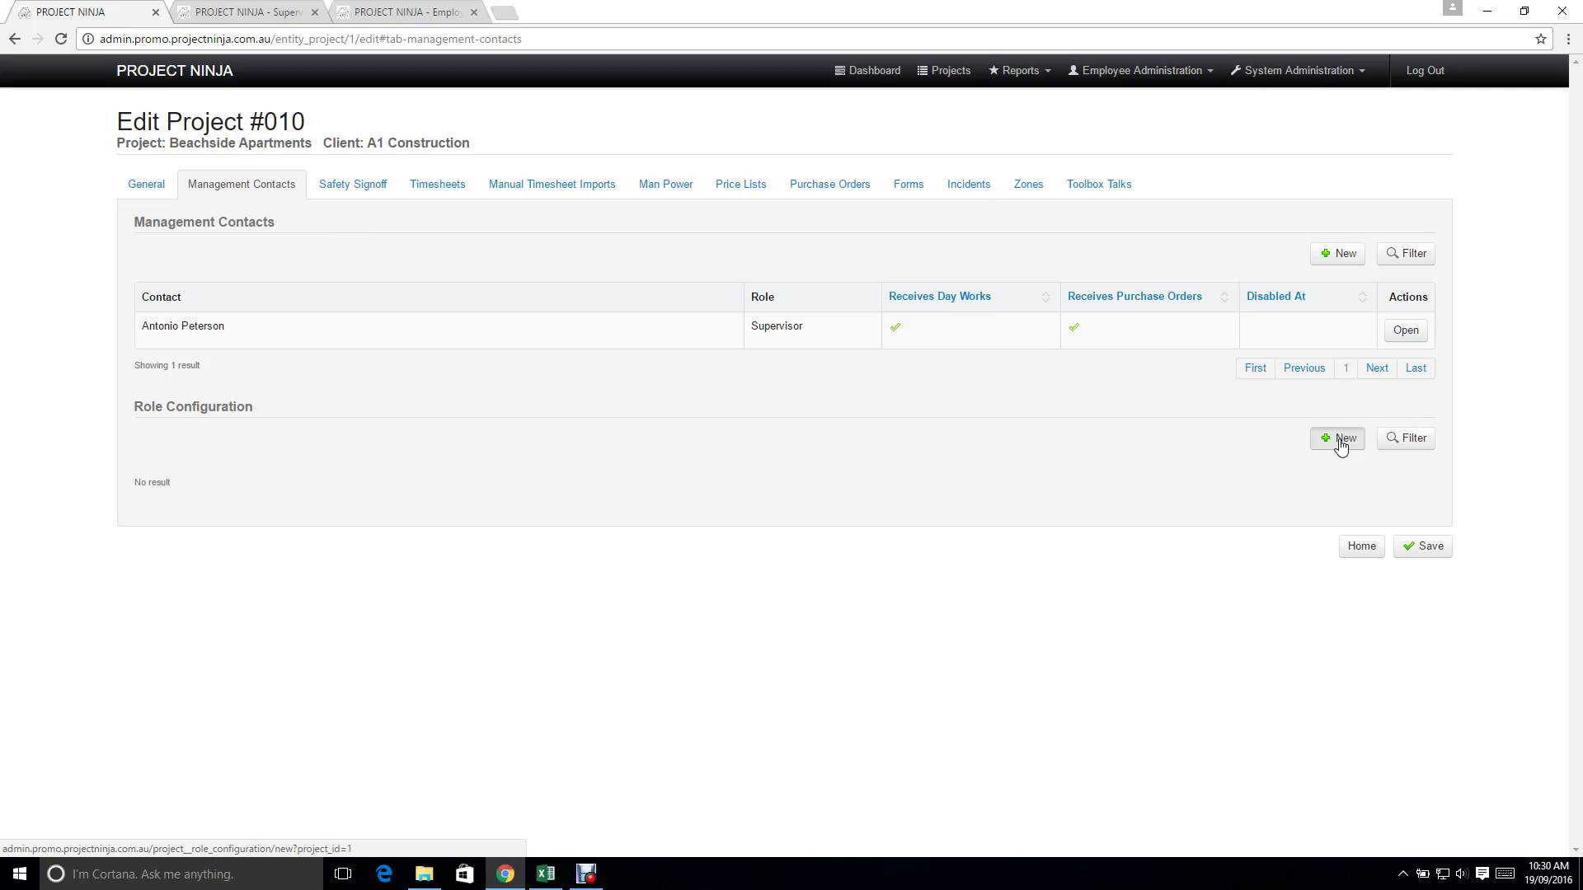
Add a role configuration for the Supervisor role with a pay rate of $60 and save it.
{"action": "left_click", "coordinate": [1339, 441]}
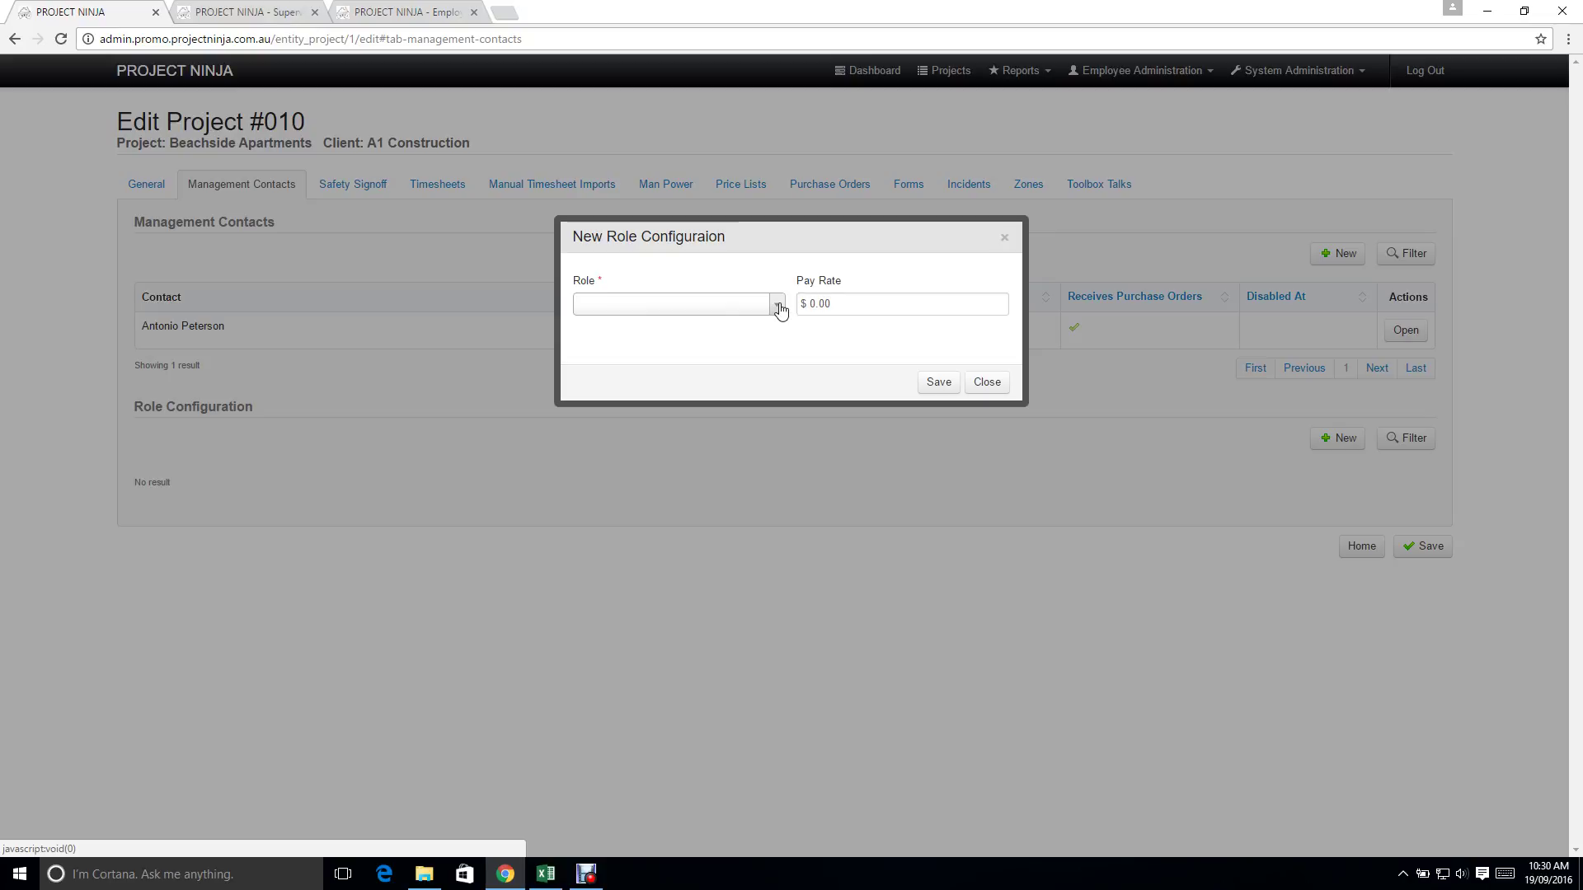
{"action": "left_click", "coordinate": [777, 306]}
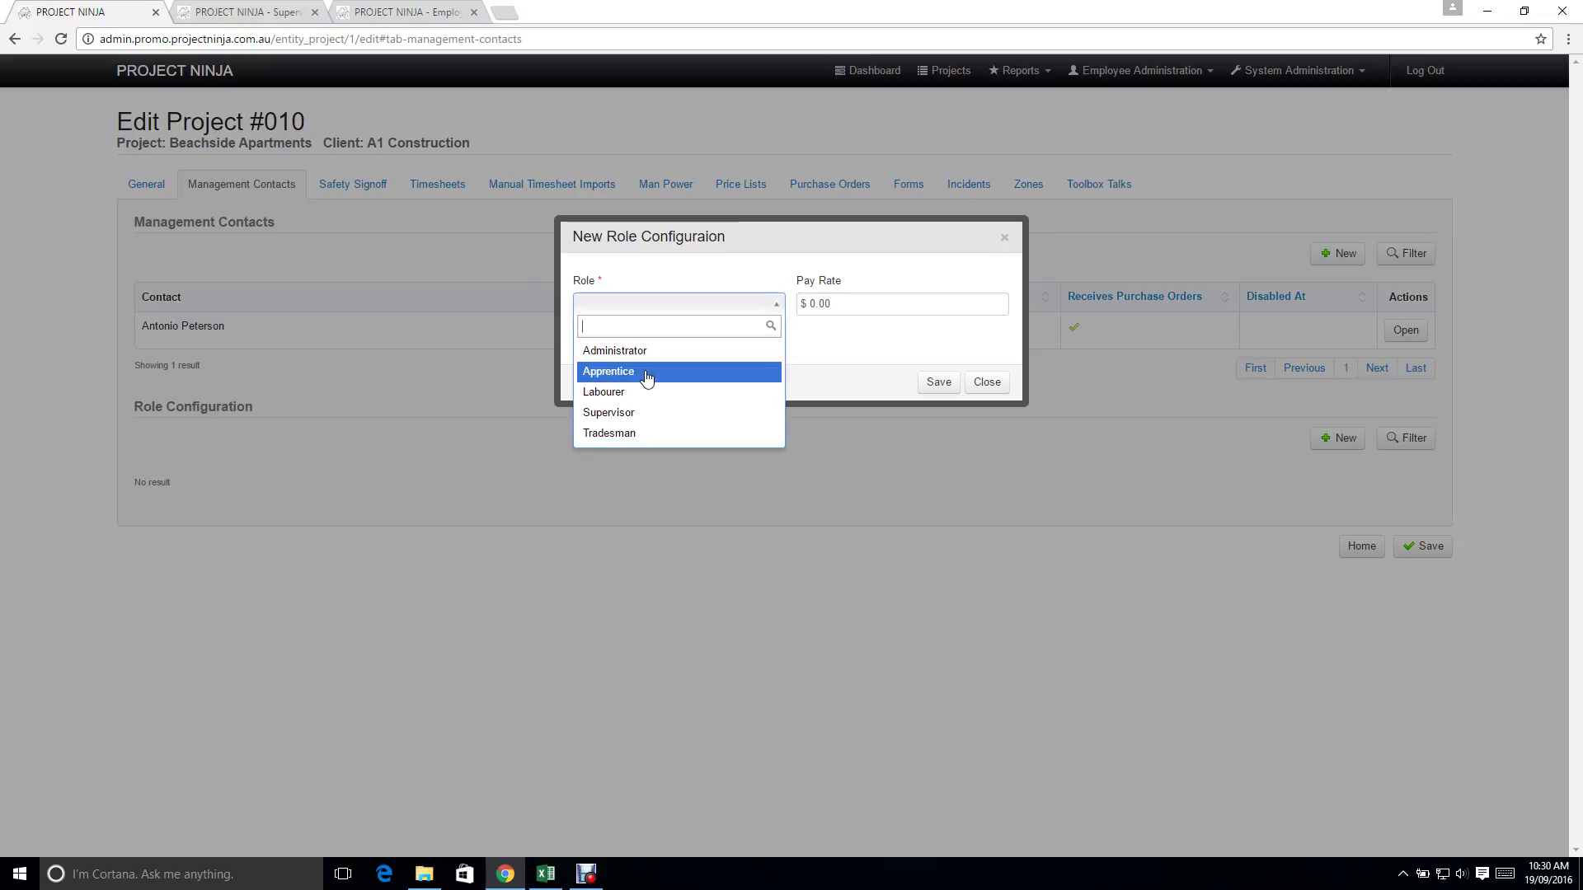
{"action": "left_click", "coordinate": [633, 416]}
{"action": "left_click", "coordinate": [838, 309]}
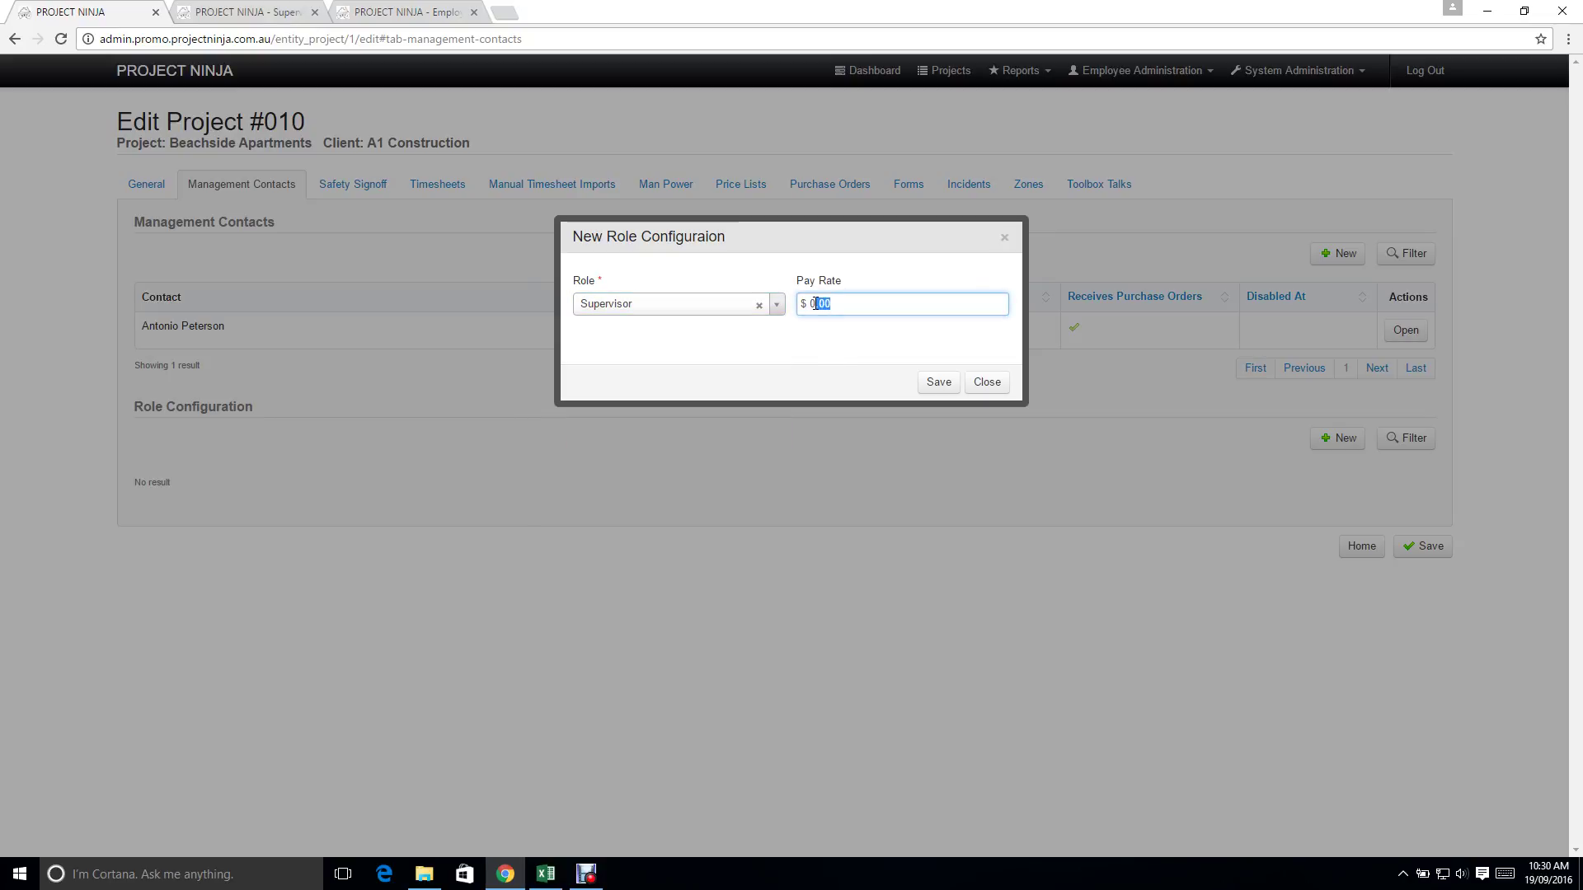
{"action": "type", "text": "60"}
{"action": "key", "text": "Return"}
{"action": "key", "text": "Return"}
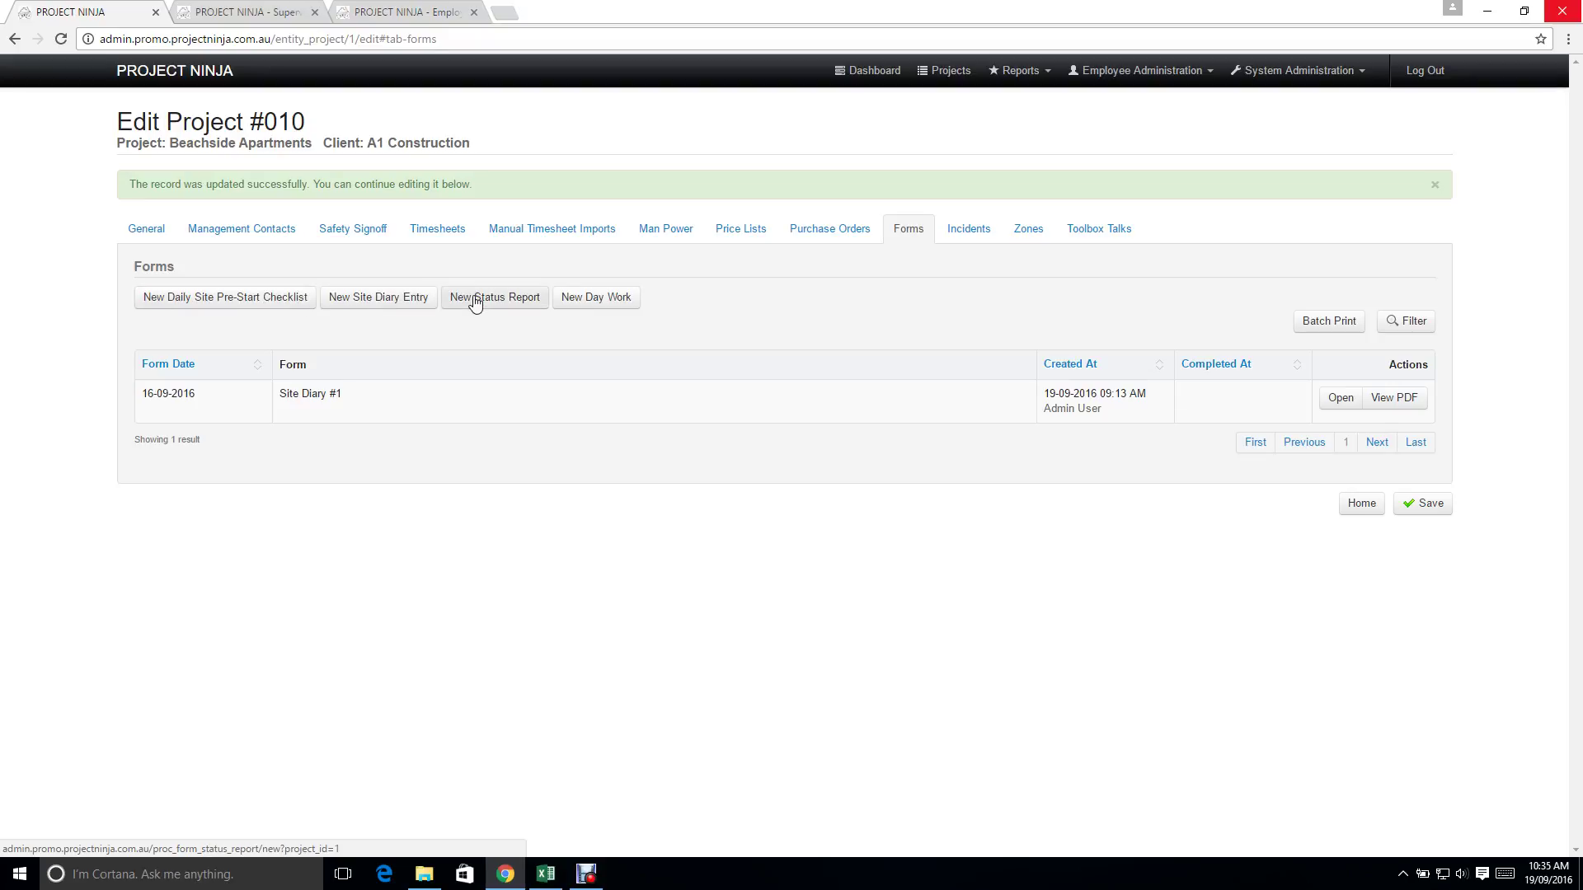
Create a new Daily Site Pre-Start Checklist dated 19/09/2016 with WHS Representative in Attendance set to No.
{"action": "left_click", "coordinate": [239, 298]}
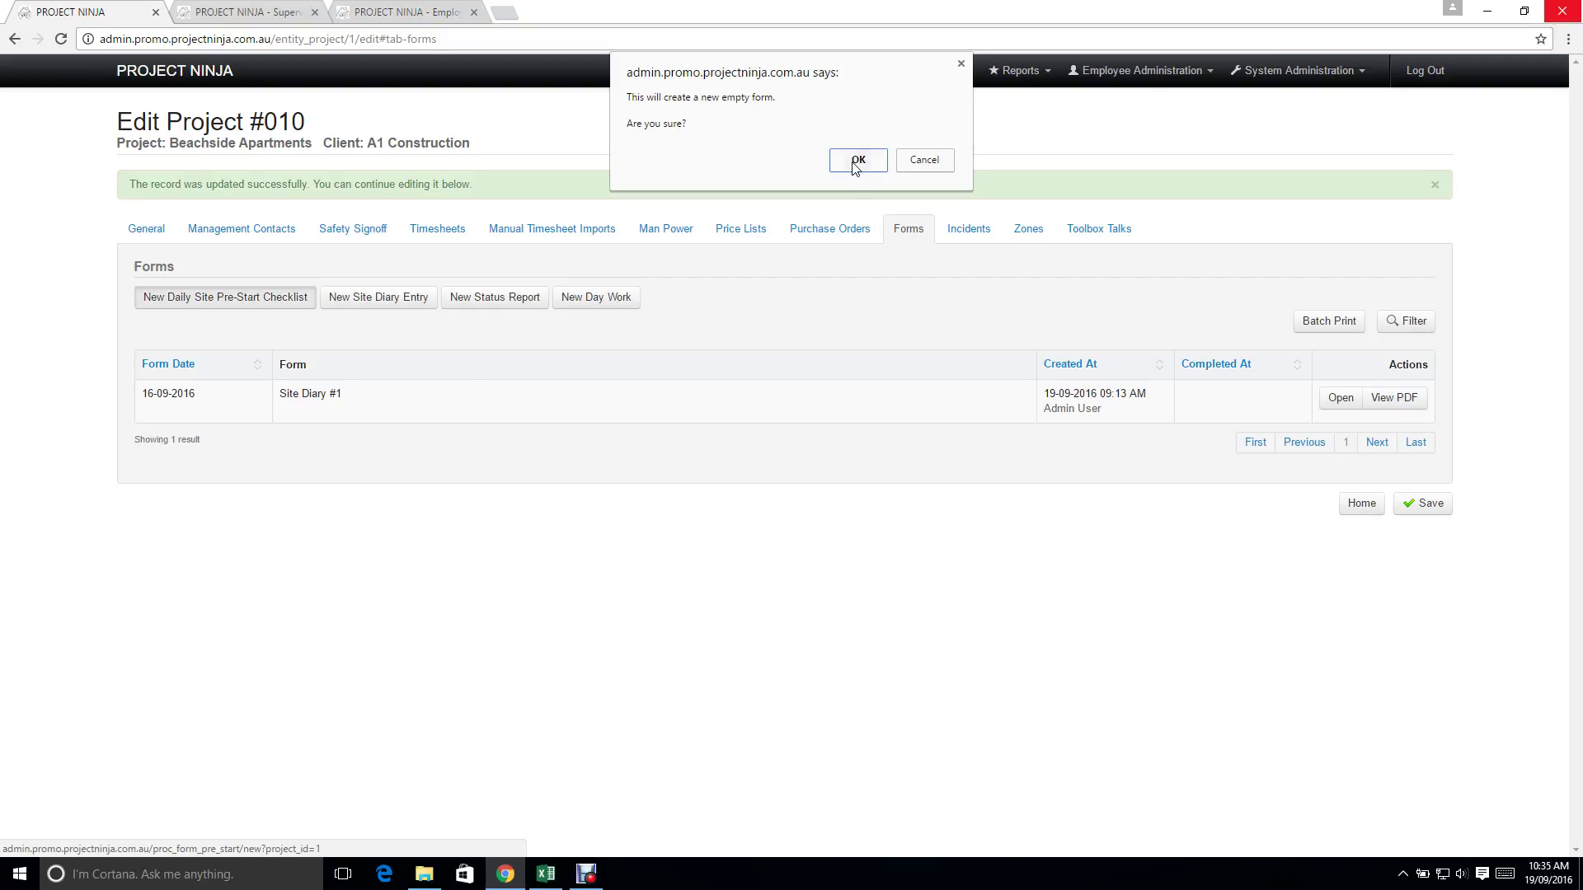
{"action": "left_click", "coordinate": [857, 162]}
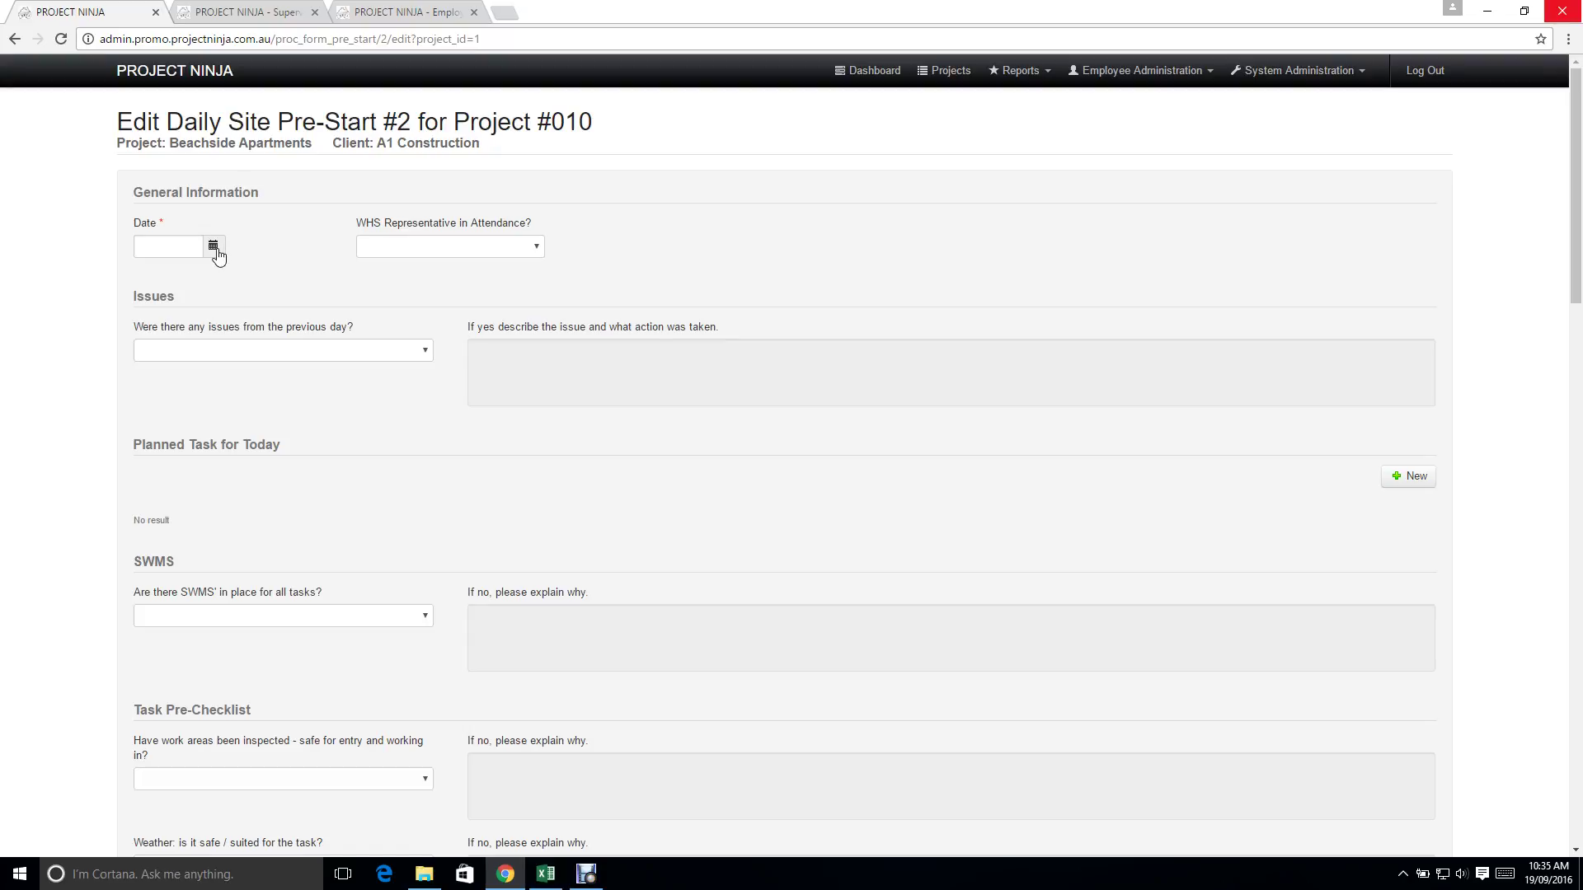
{"action": "left_click", "coordinate": [217, 256]}
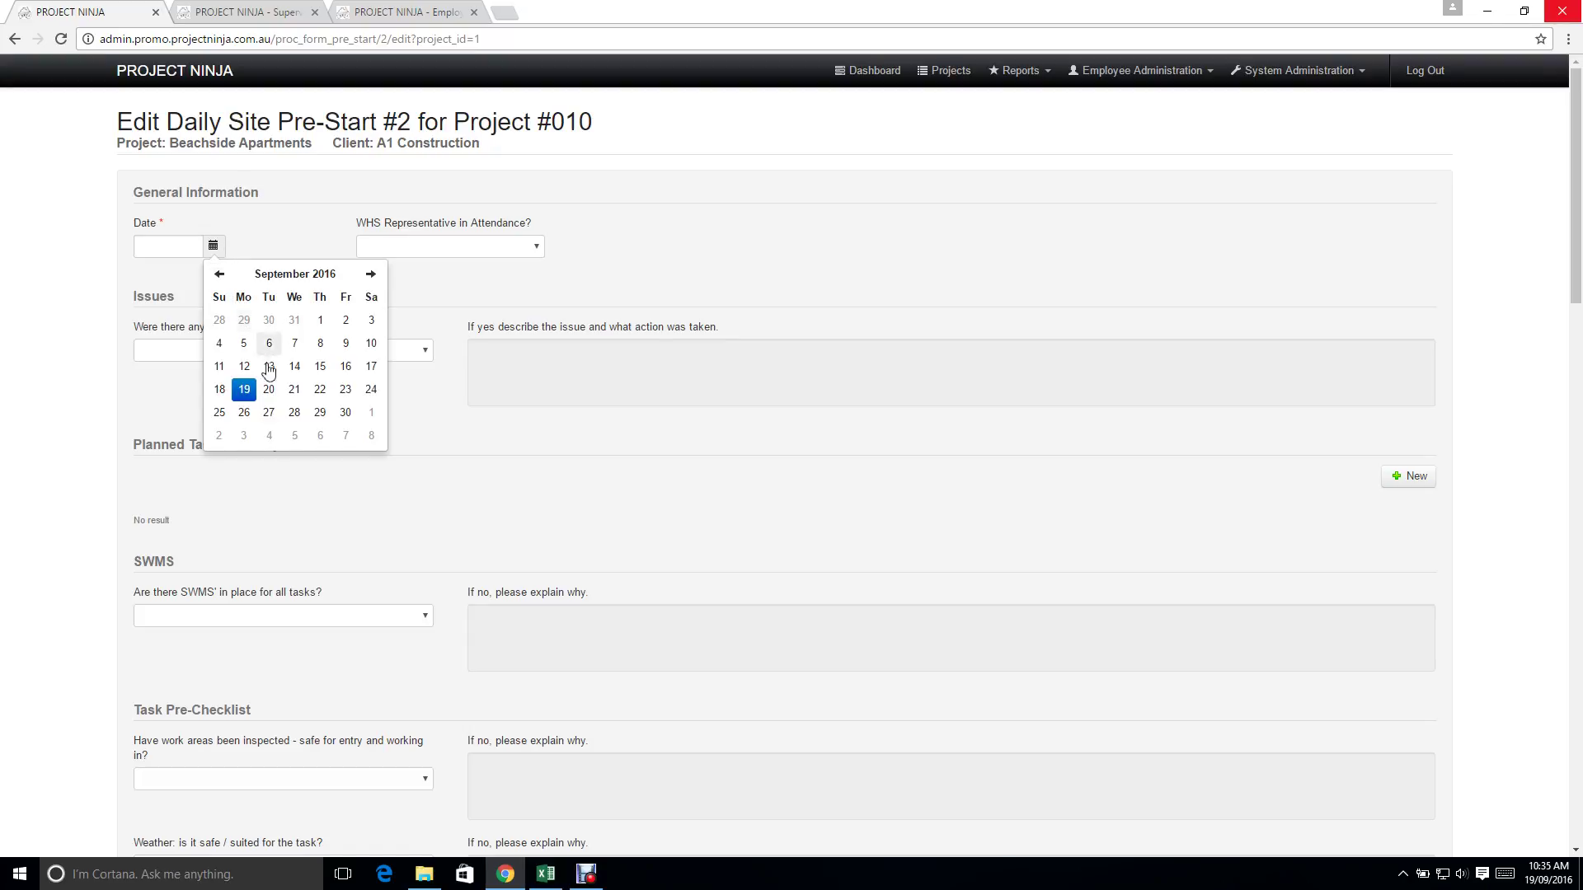
{"action": "left_click", "coordinate": [245, 389]}
{"action": "left_click", "coordinate": [540, 249]}
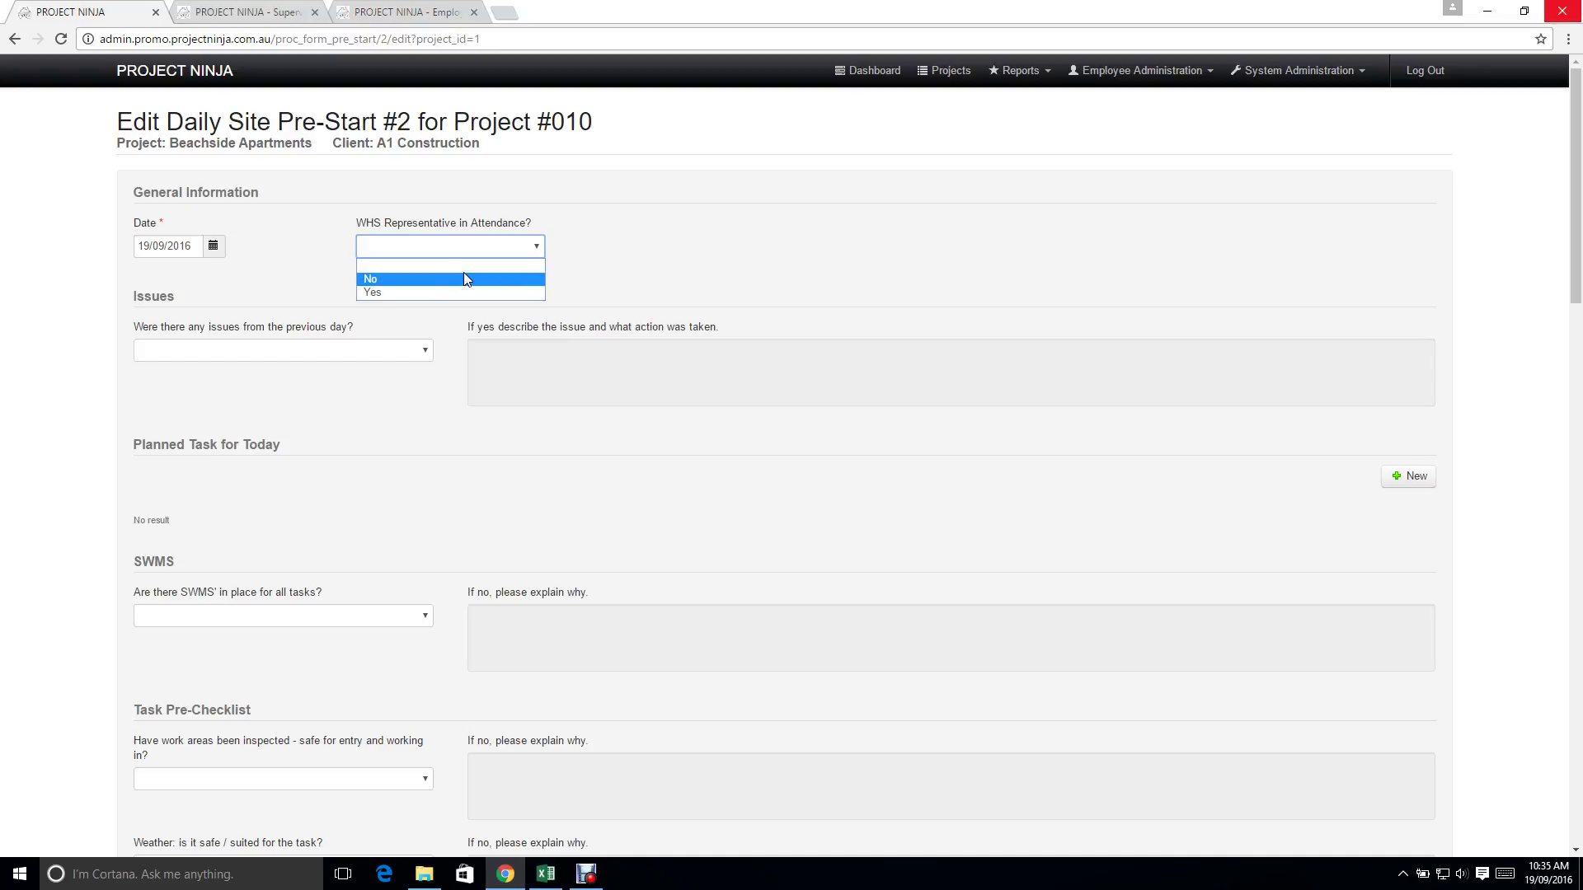
{"action": "left_click", "coordinate": [413, 285]}
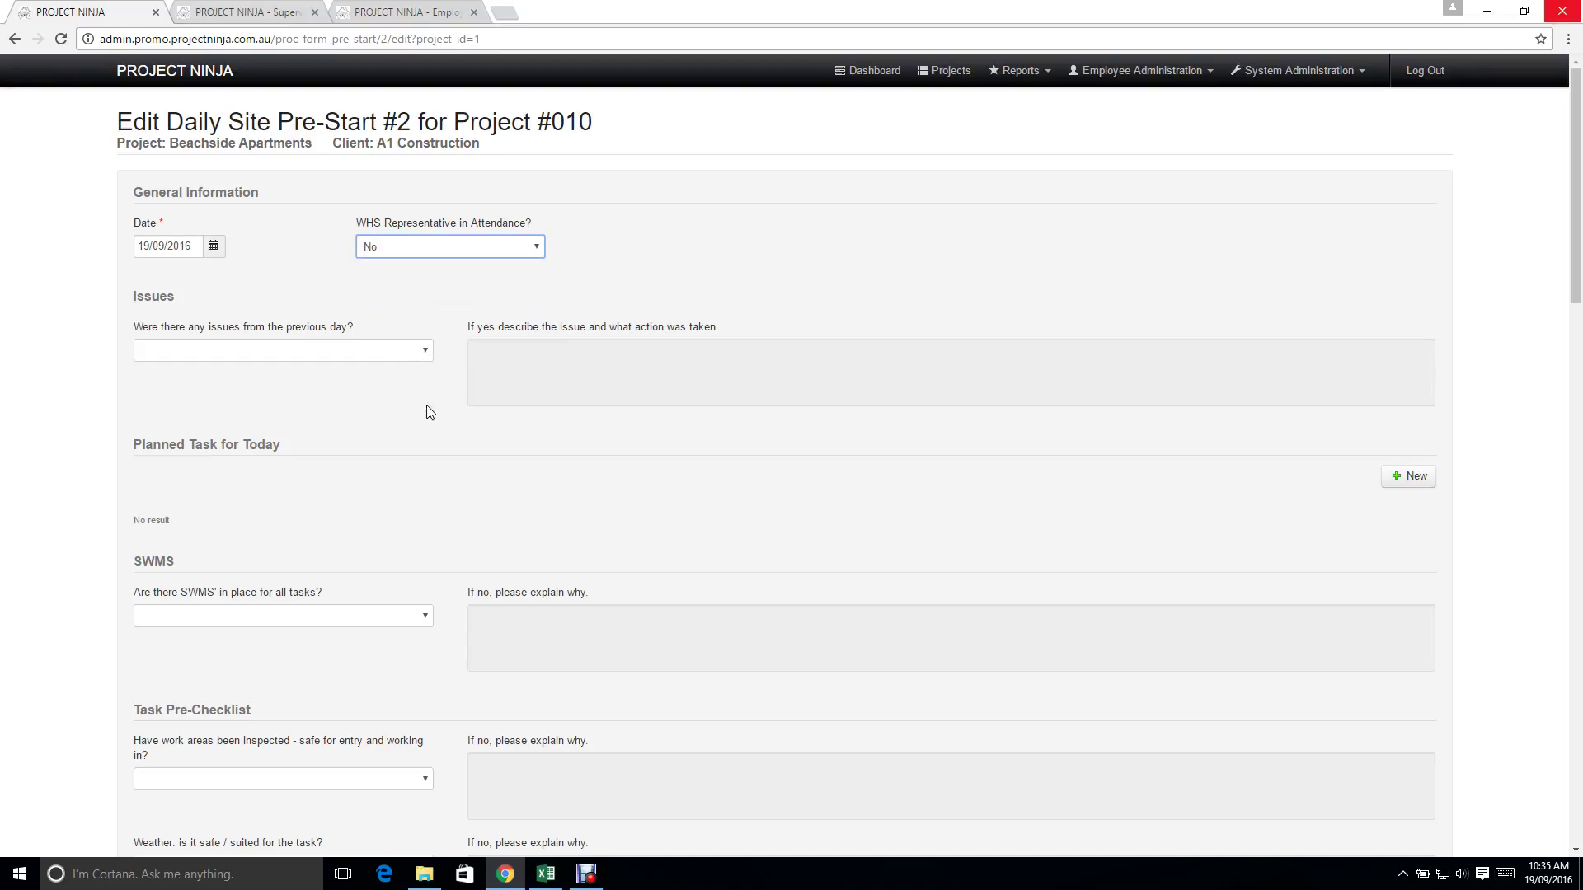
Start a new entry in the checklist's Employees section, choosing the employee's name and entering their date of birth.
{"action": "scroll", "coordinate": [418, 427], "scroll_direction": "down", "scroll_amount": 5}
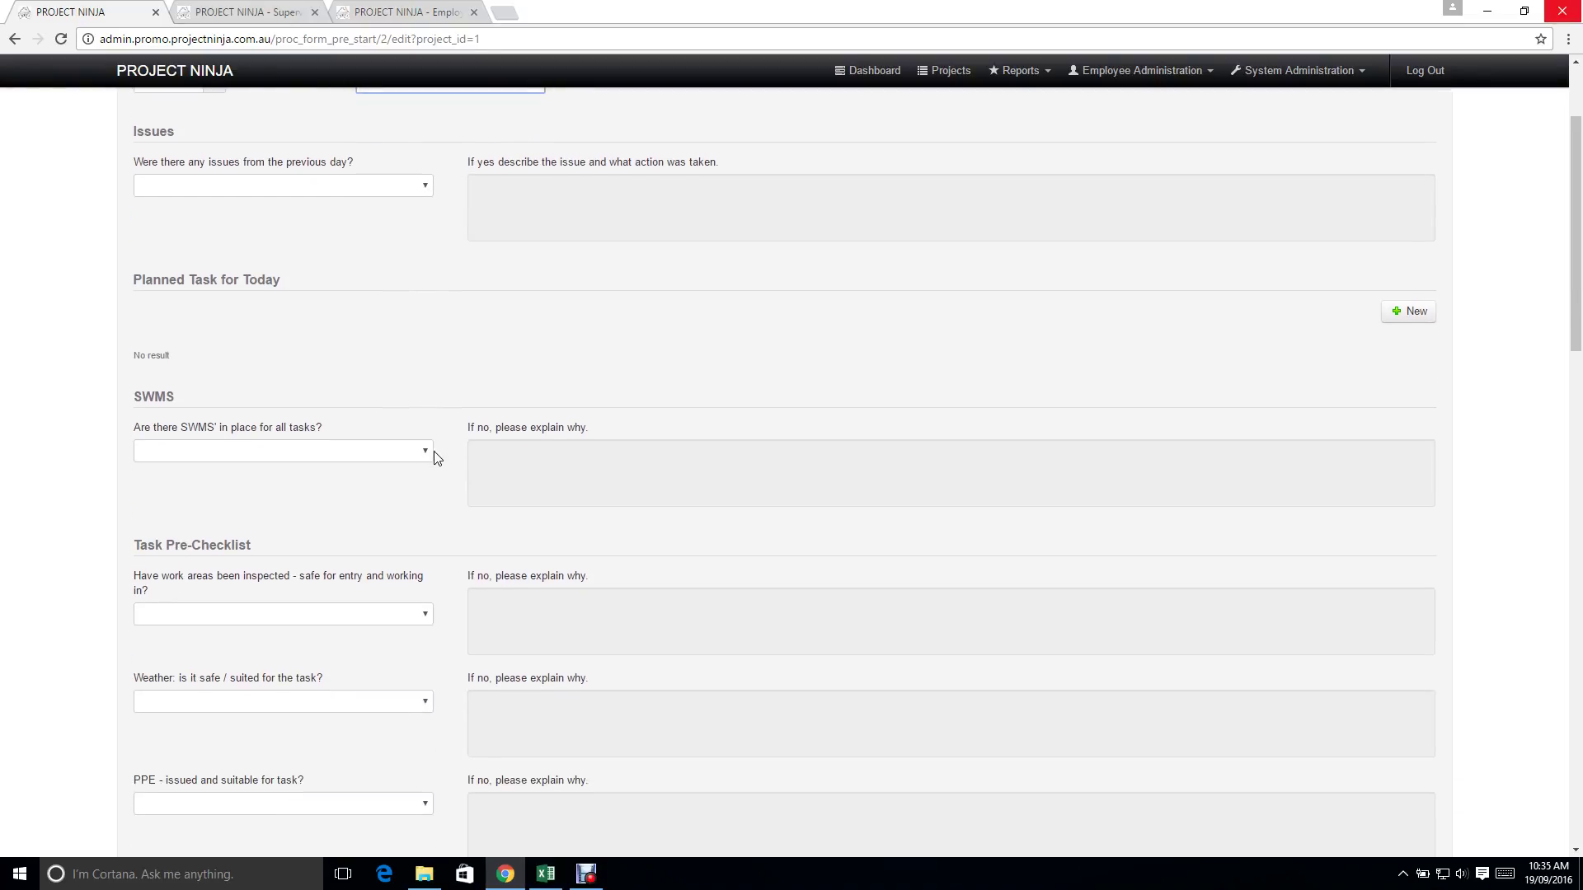
{"action": "scroll", "coordinate": [427, 466], "scroll_direction": "down", "scroll_amount": 9}
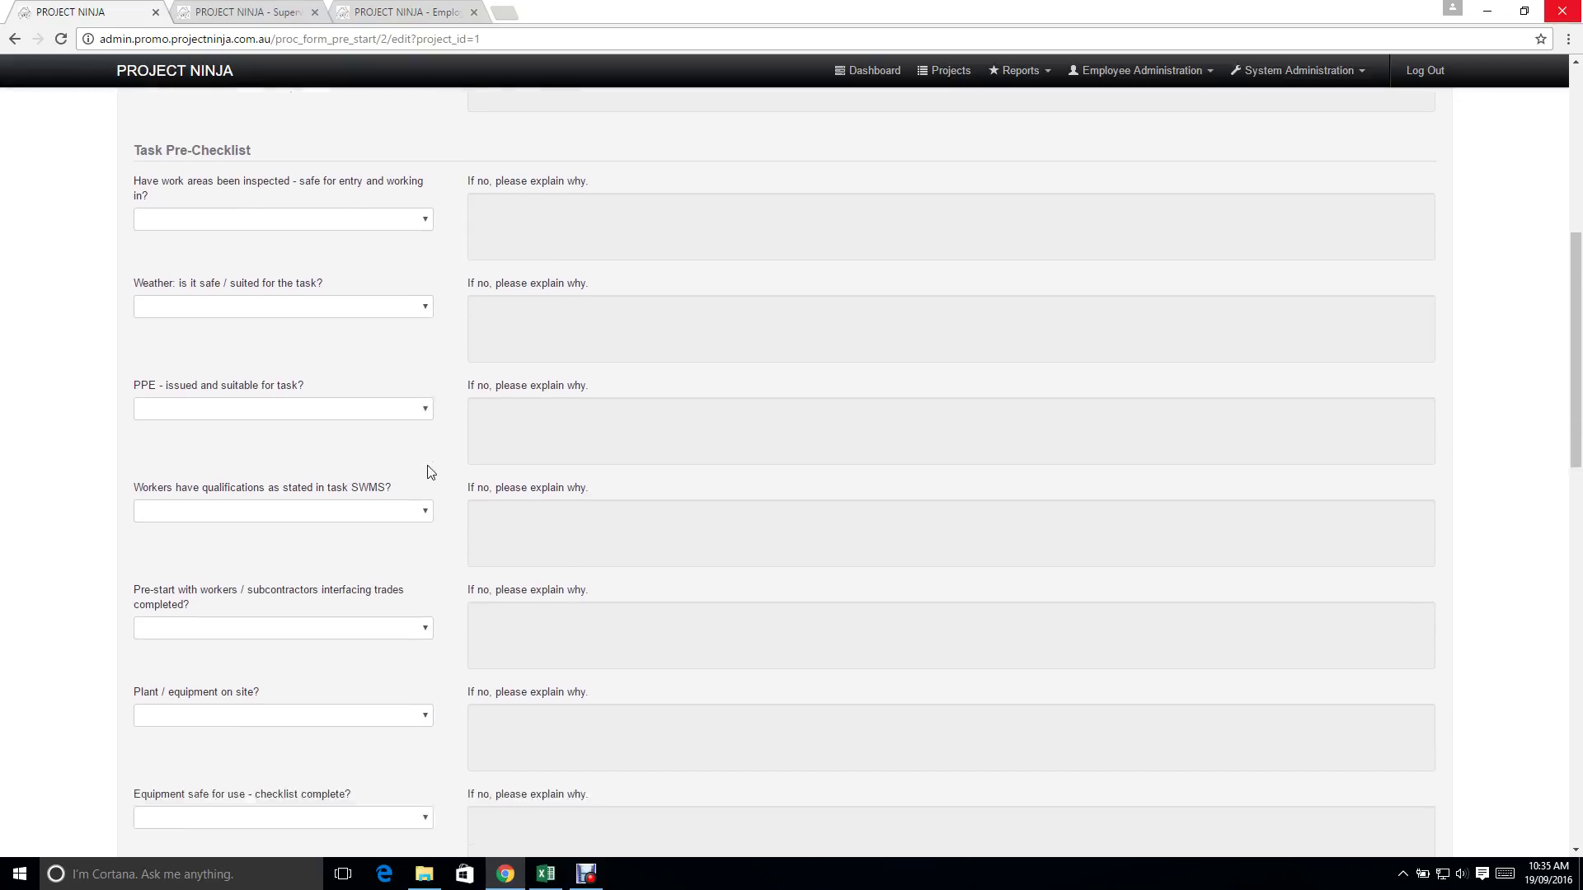
{"action": "scroll", "coordinate": [454, 535], "scroll_direction": "down", "scroll_amount": 8}
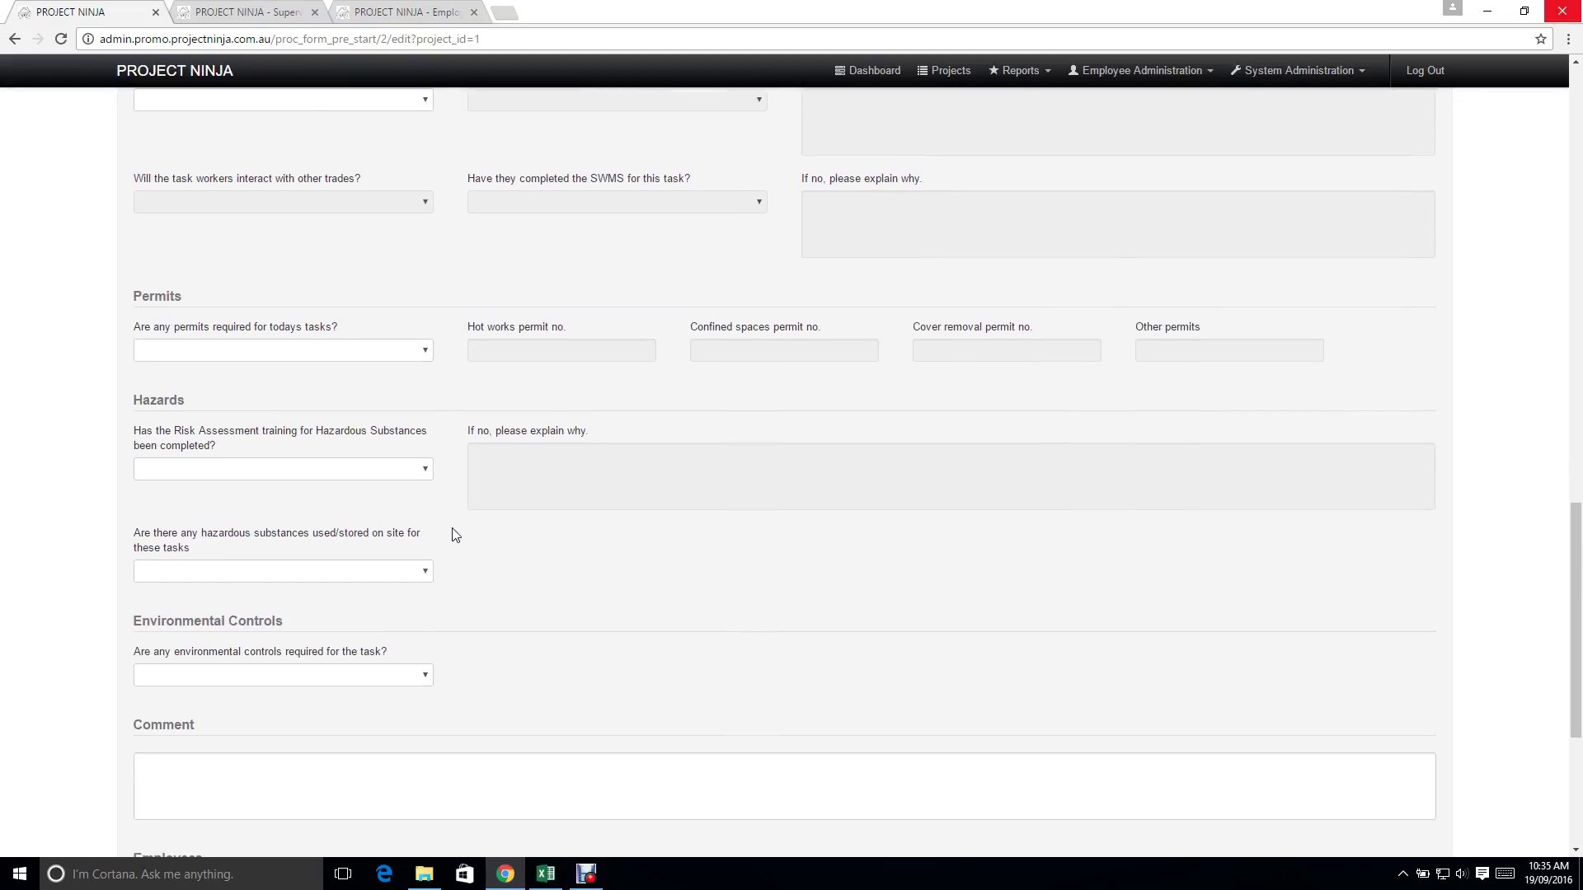
{"action": "left_click", "coordinate": [1406, 534]}
{"action": "left_click", "coordinate": [738, 307]}
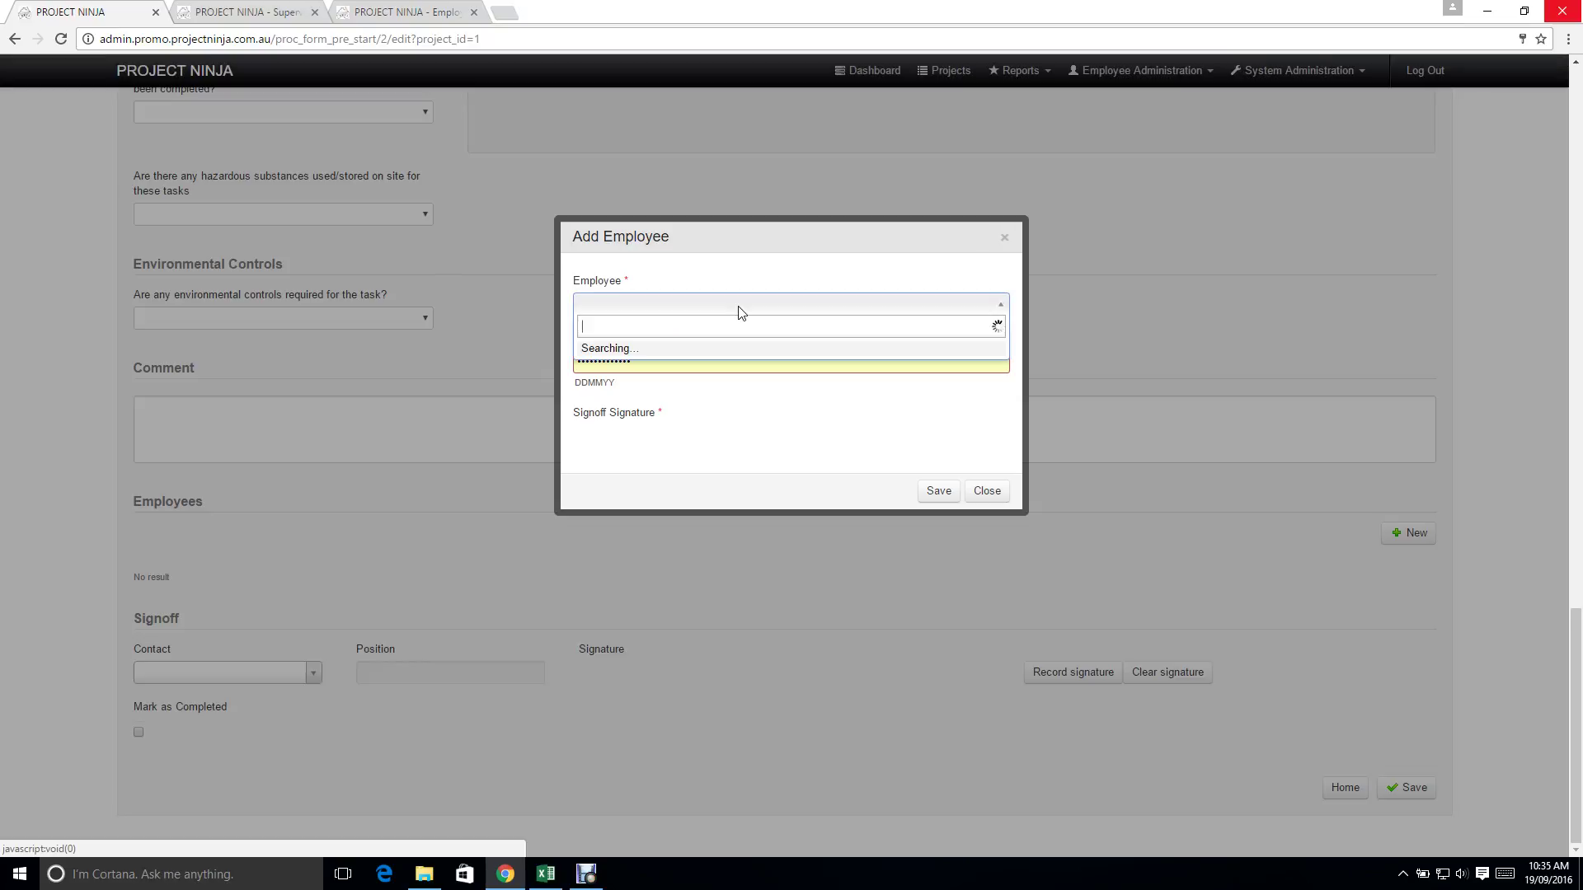
{"action": "left_click", "coordinate": [671, 350]}
{"action": "left_click", "coordinate": [672, 361]}
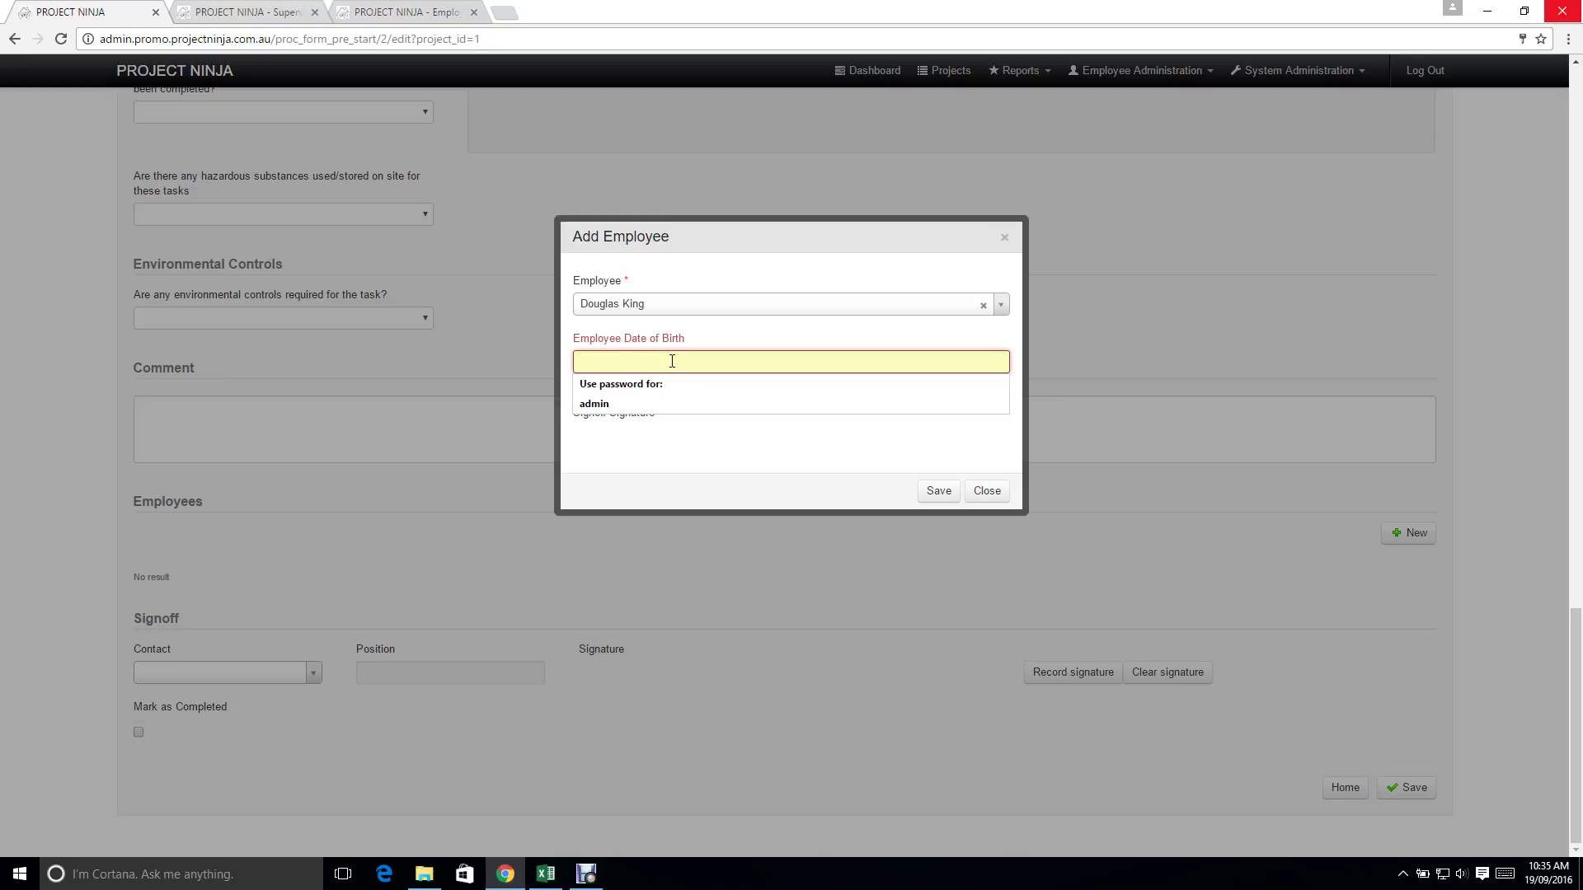
{"action": "type", "text": "••••••"}
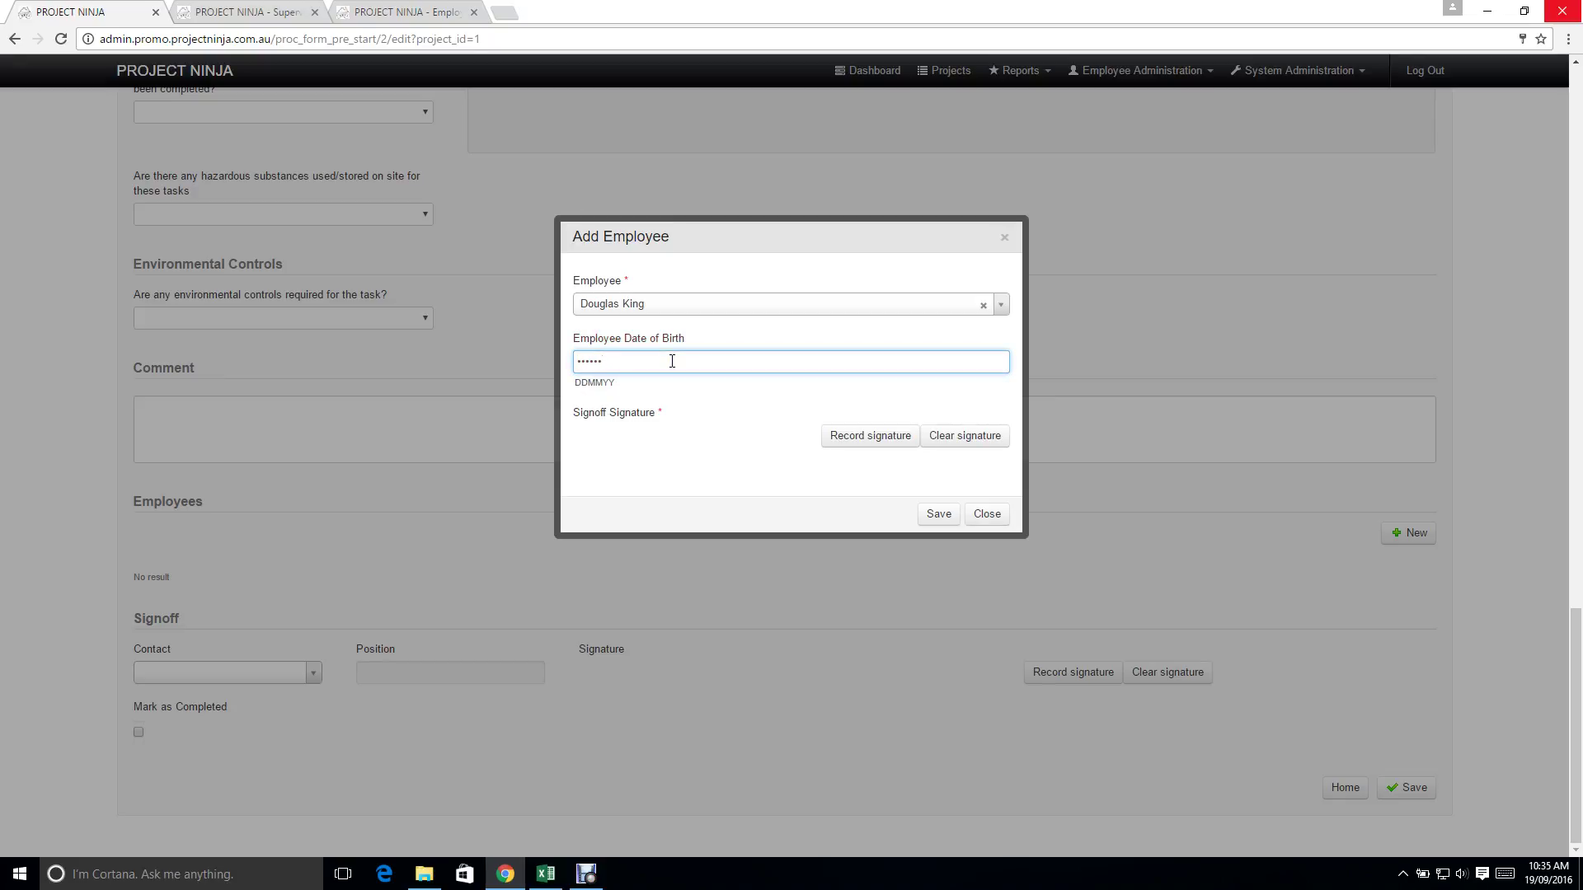
Record the employee's handwritten signoff signature and save the employee entry.
{"action": "left_click", "coordinate": [882, 441]}
{"action": "mouse_move", "coordinate": [776, 326]}
{"action": "left_mouse_down"}
{"action": "mouse_move", "coordinate": [742, 361]}
{"action": "mouse_move", "coordinate": [798, 356]}
{"action": "left_mouse_up"}
{"action": "left_click", "coordinate": [933, 418]}
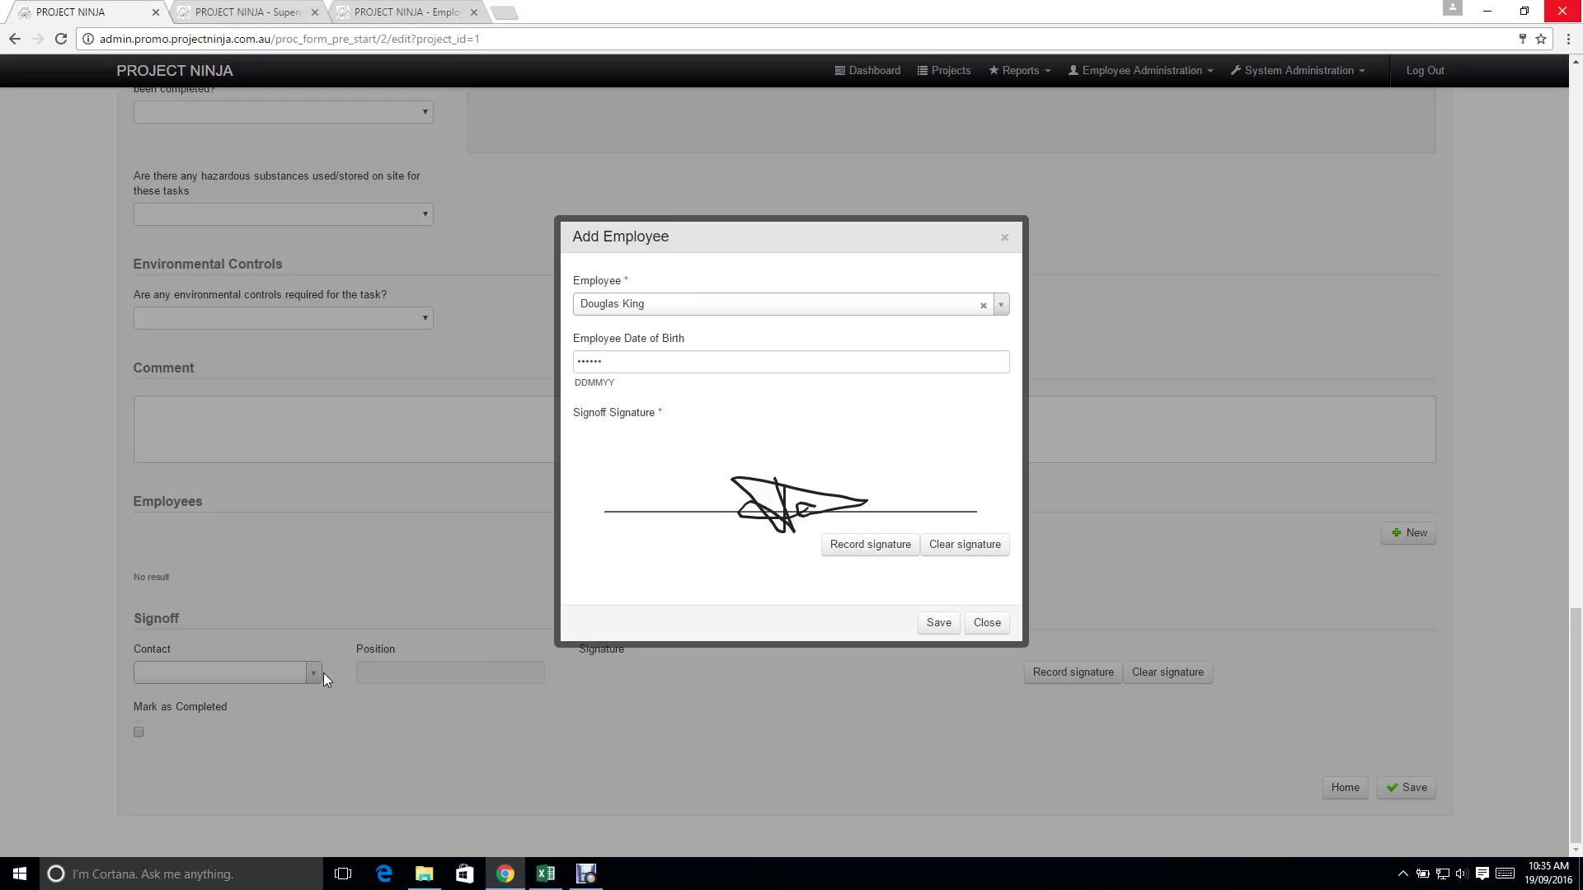
{"action": "left_click", "coordinate": [937, 623]}
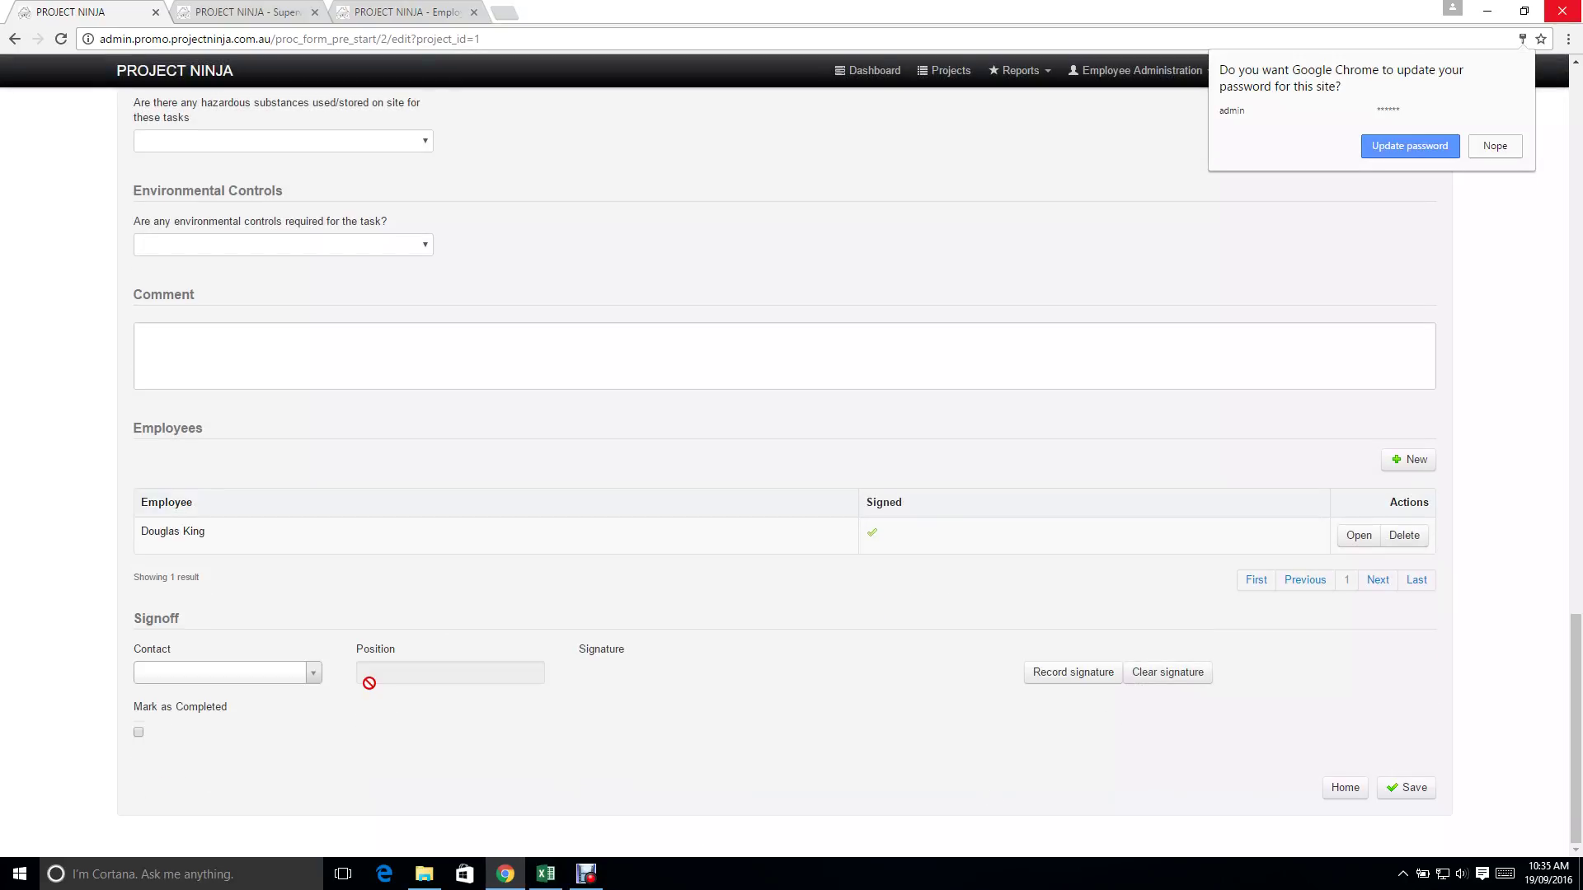
Complete the form's Signoff section with the management contact and a recorded signature, and try to save the form.
{"action": "left_click", "coordinate": [305, 674]}
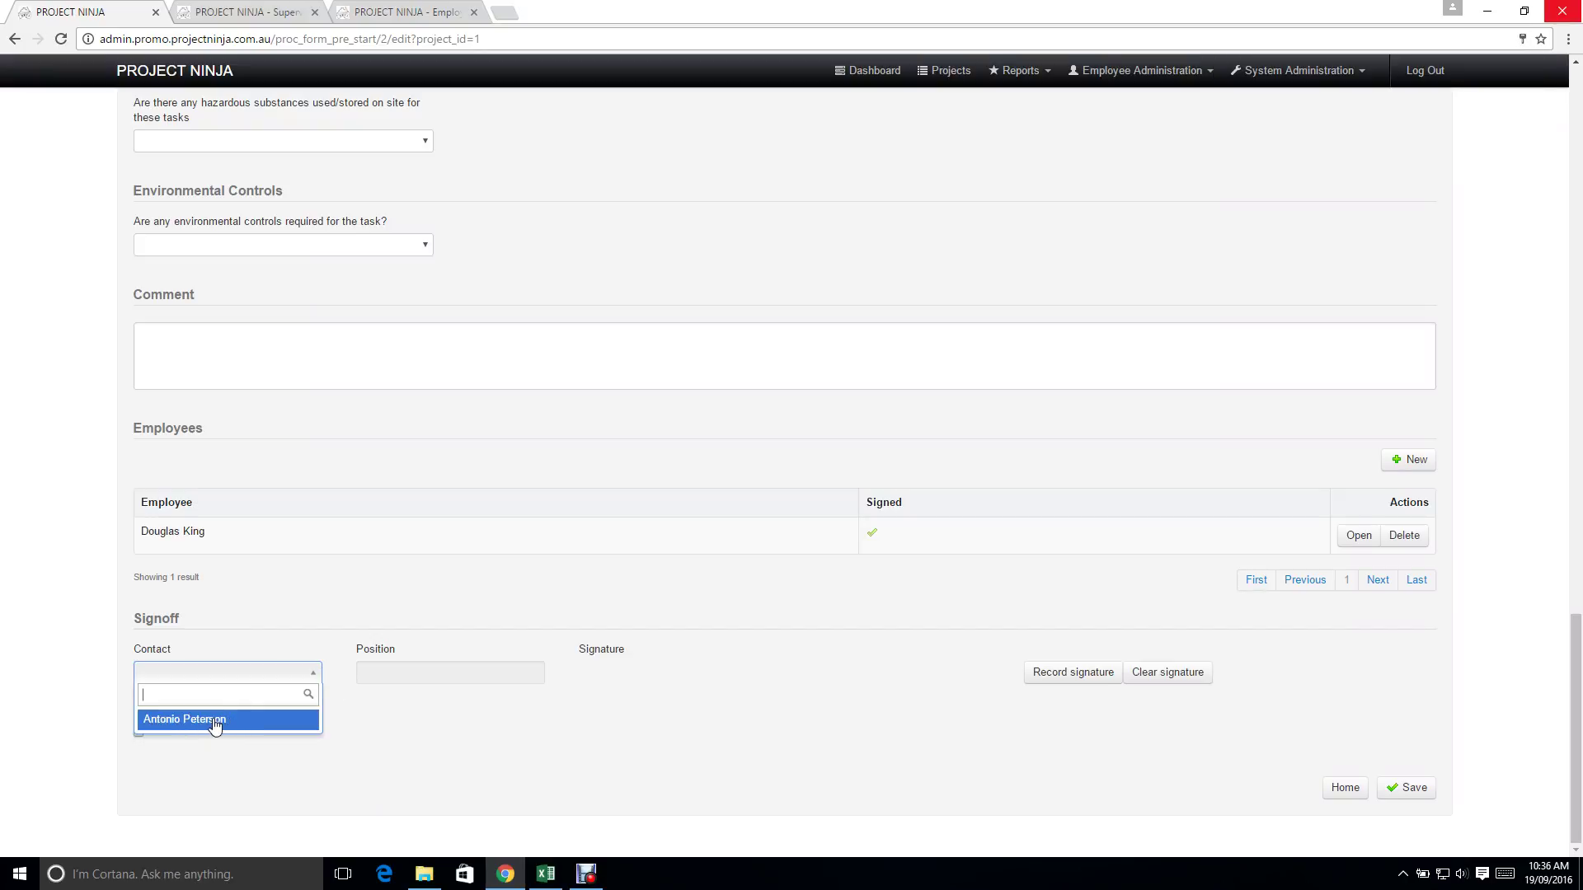
{"action": "left_click", "coordinate": [229, 719]}
{"action": "left_click", "coordinate": [1104, 678]}
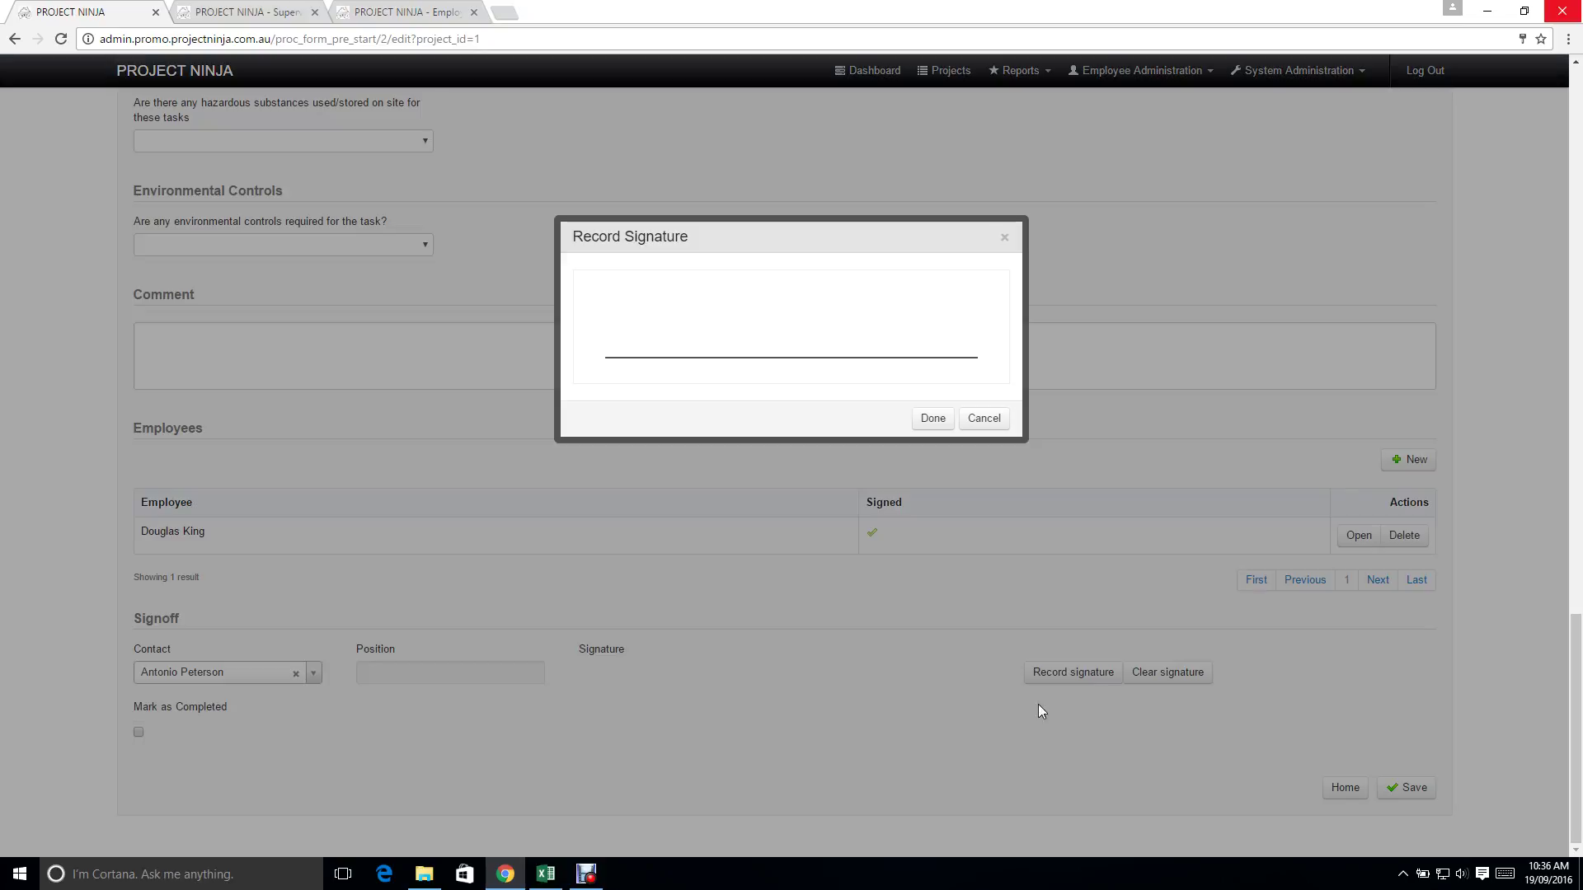
{"action": "mouse_move", "coordinate": [769, 353]}
{"action": "left_mouse_down"}
{"action": "mouse_move", "coordinate": [741, 340]}
{"action": "mouse_move", "coordinate": [819, 337]}
{"action": "left_mouse_up"}
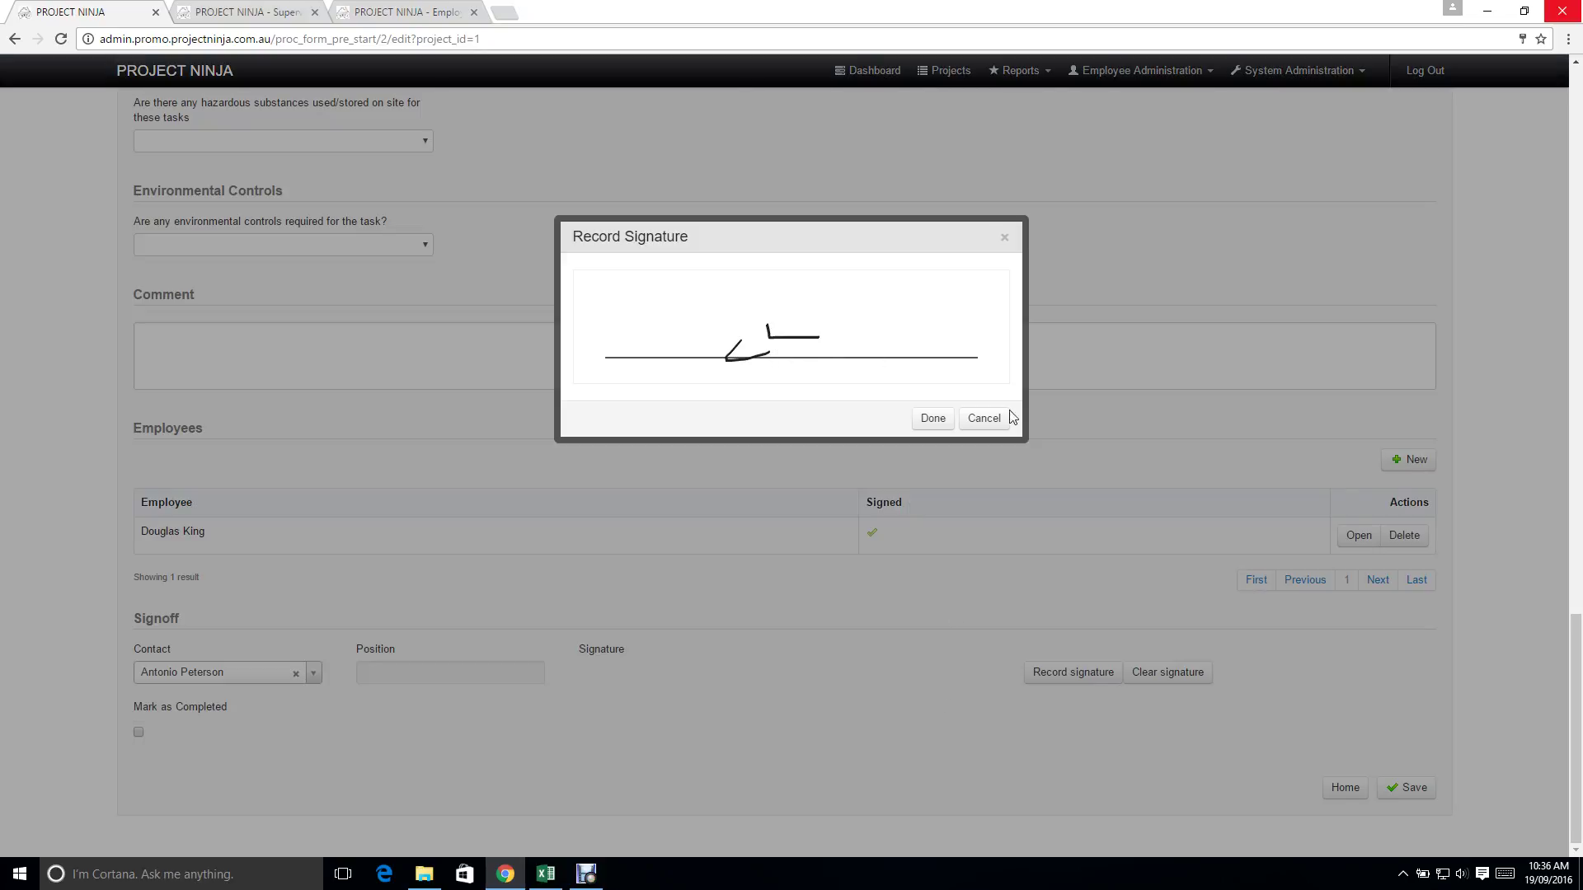
{"action": "left_click", "coordinate": [930, 417]}
{"action": "scroll", "coordinate": [1392, 773], "scroll_direction": "down", "scroll_amount": 3}
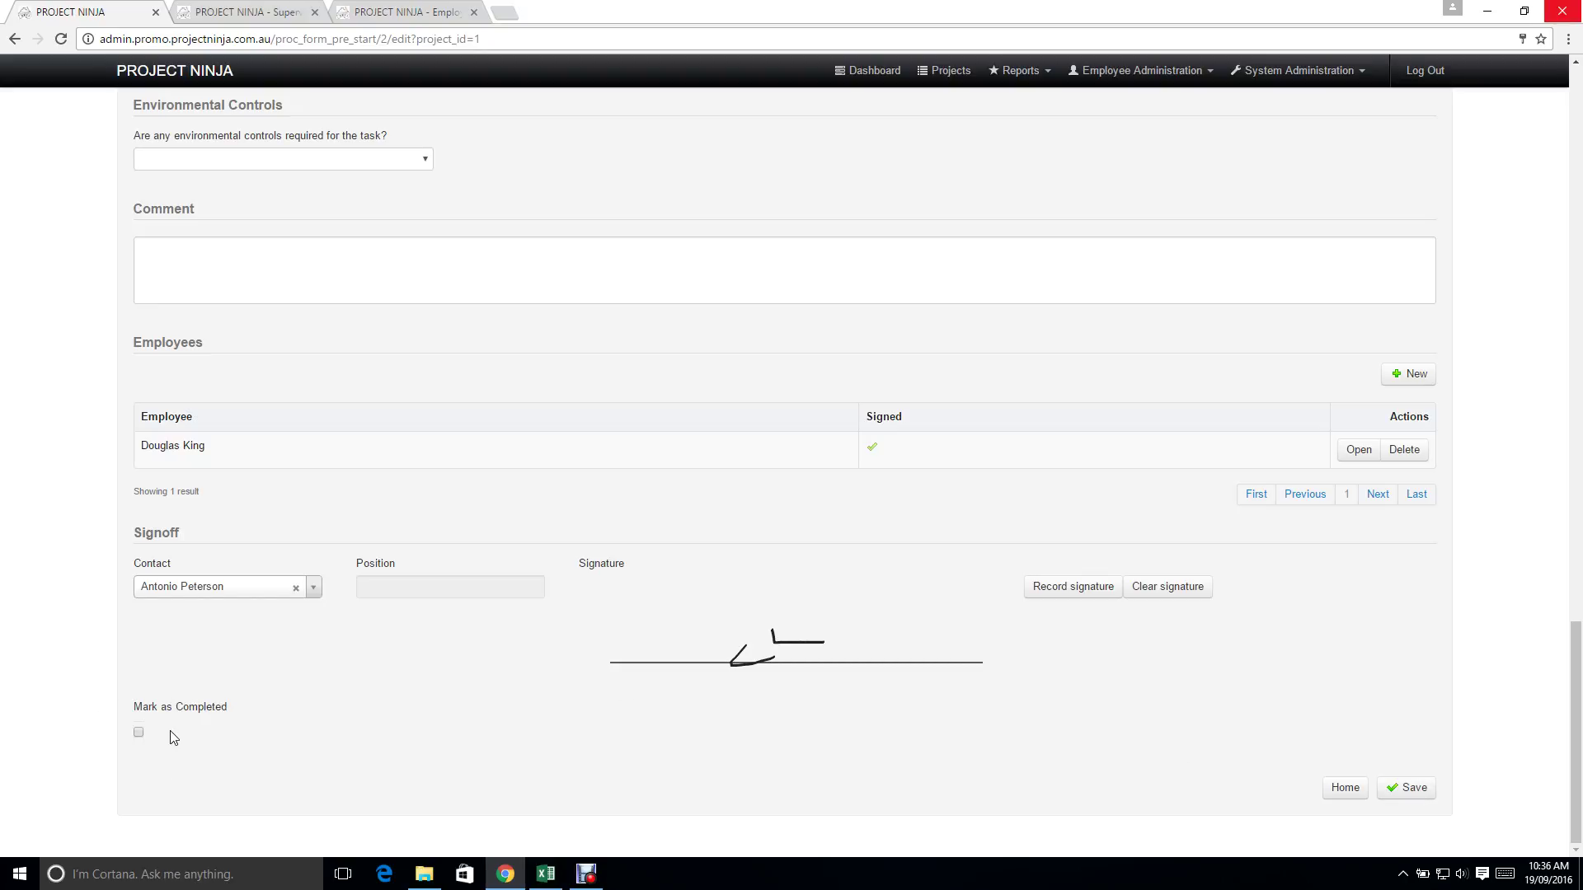
{"action": "left_click", "coordinate": [1416, 789]}
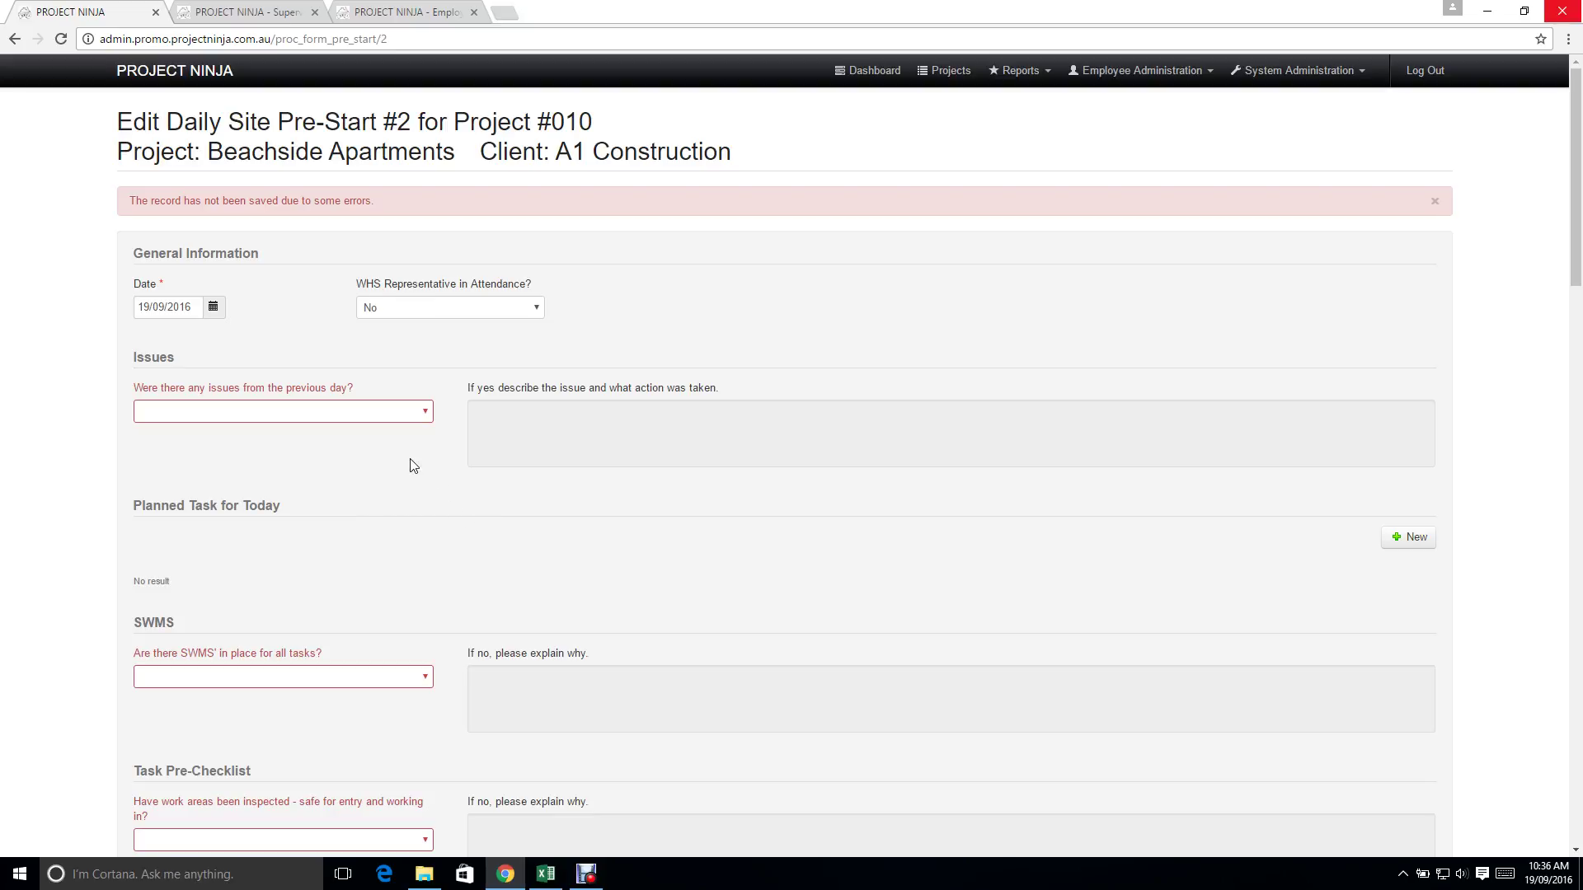
Review the pre-start checklist's unanswered required questions down to the Signoff section, and leave the form without saving.
{"action": "scroll", "coordinate": [413, 466], "scroll_direction": "down", "scroll_amount": 6}
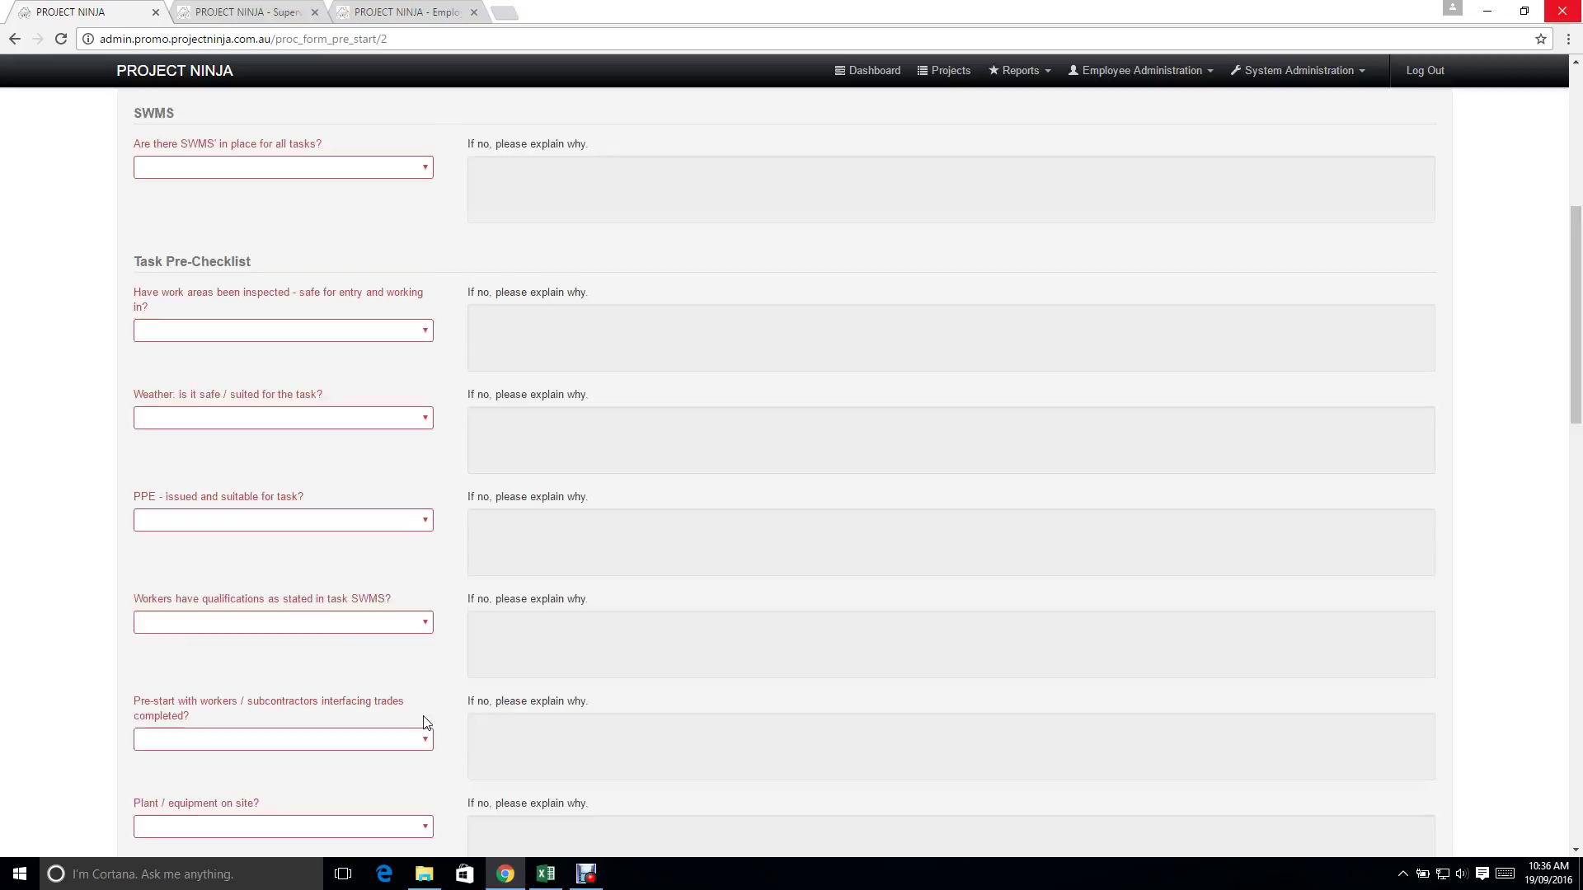
{"action": "scroll", "coordinate": [809, 731], "scroll_direction": "down", "scroll_amount": 5}
{"action": "scroll", "coordinate": [1339, 816], "scroll_direction": "down", "scroll_amount": 7}
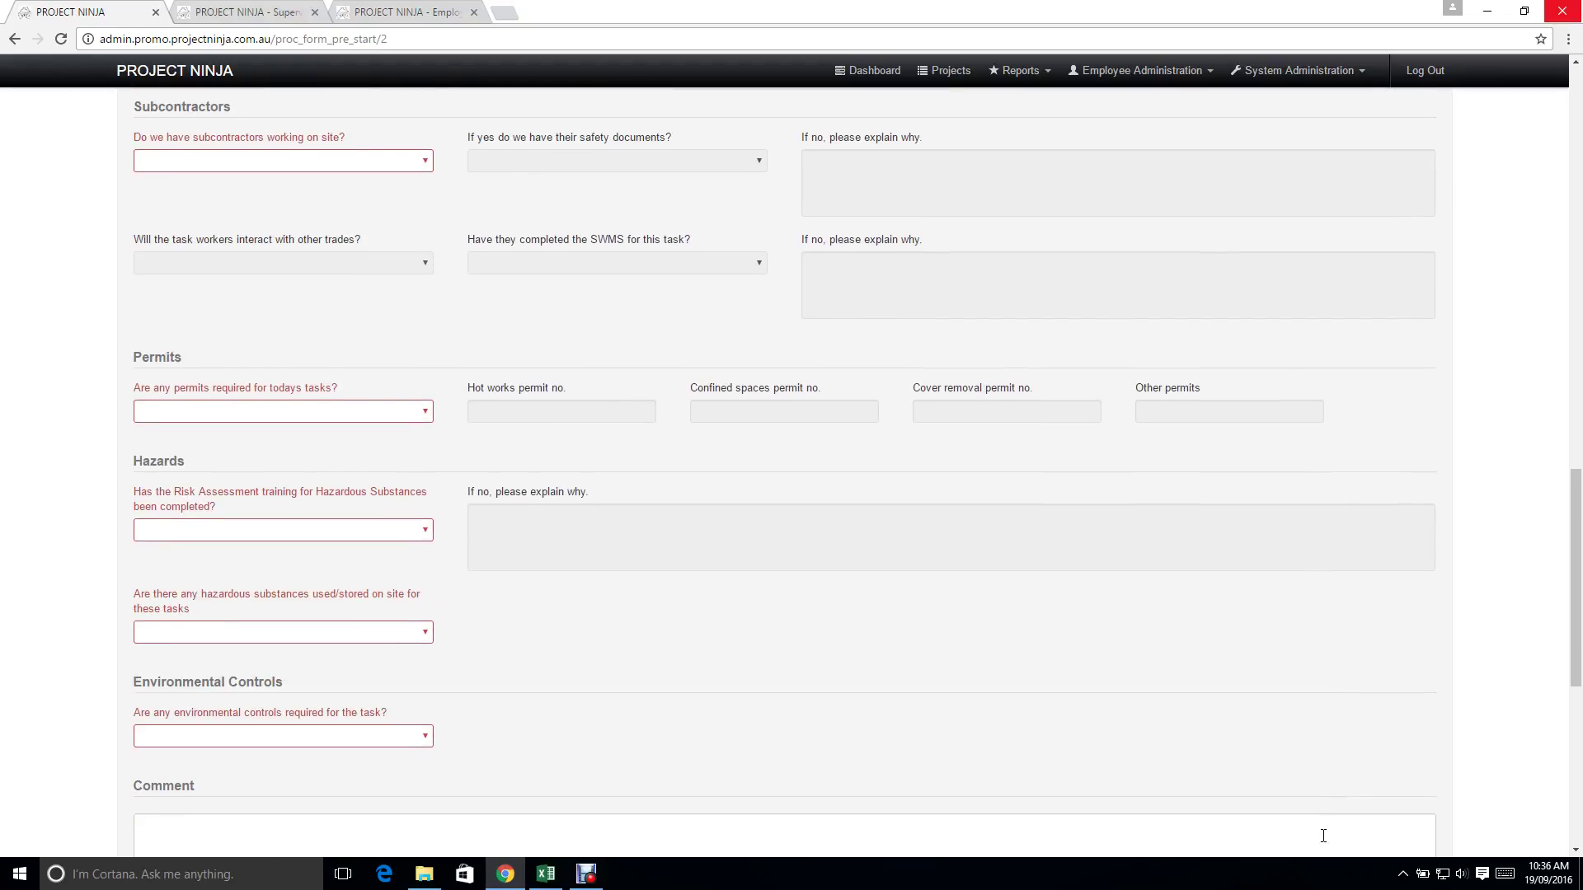
{"action": "scroll", "coordinate": [1323, 836], "scroll_direction": "down", "scroll_amount": 4}
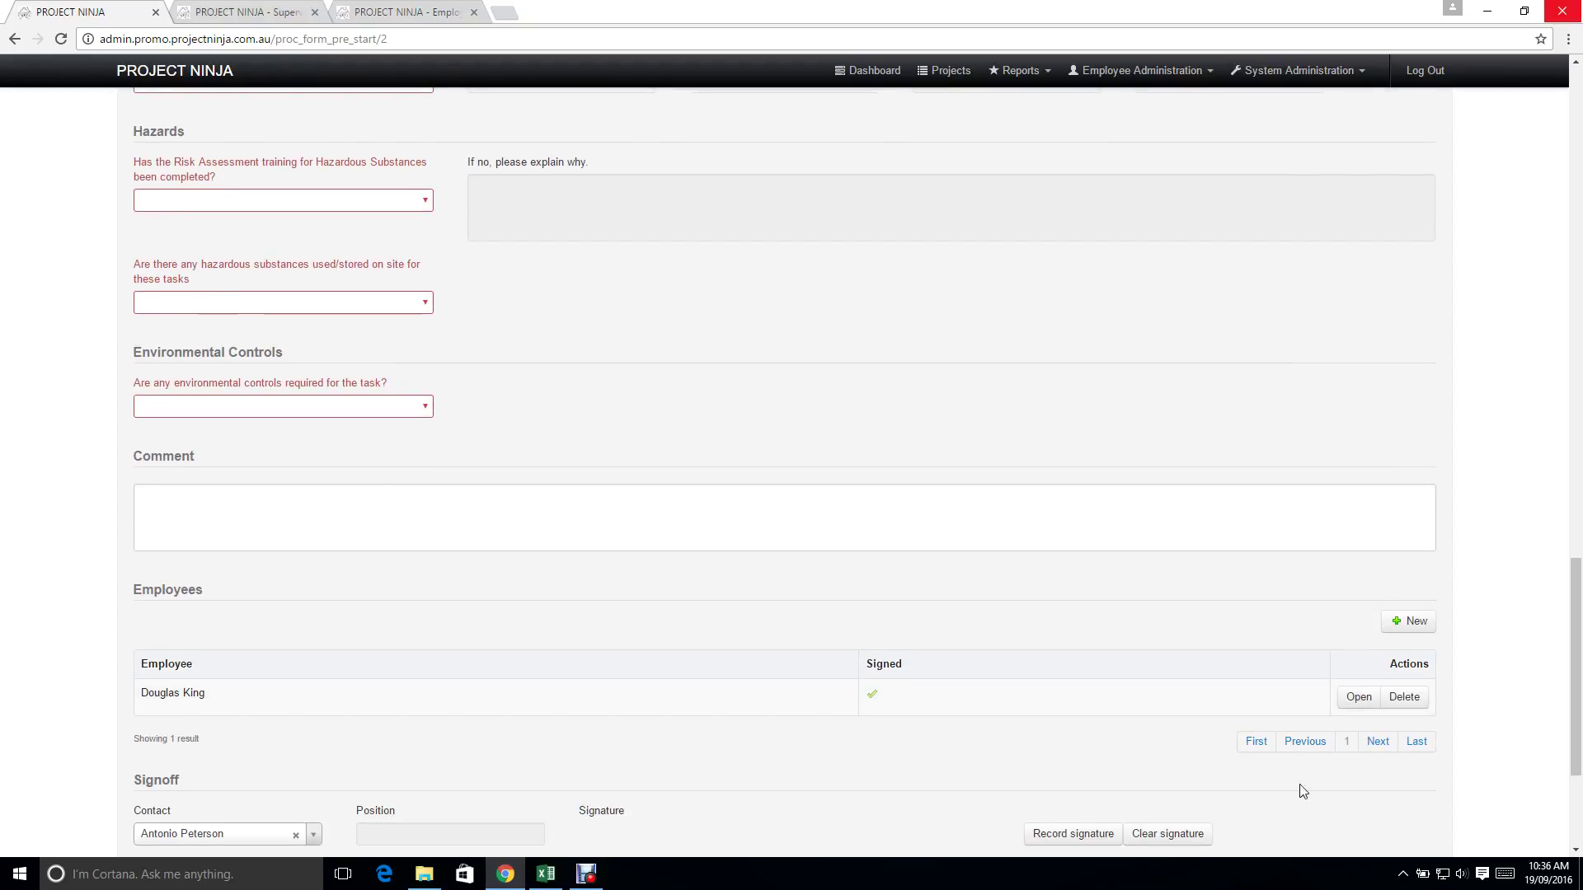
{"action": "scroll", "coordinate": [1299, 792], "scroll_direction": "down", "scroll_amount": 3}
{"action": "left_click", "coordinate": [1346, 790]}
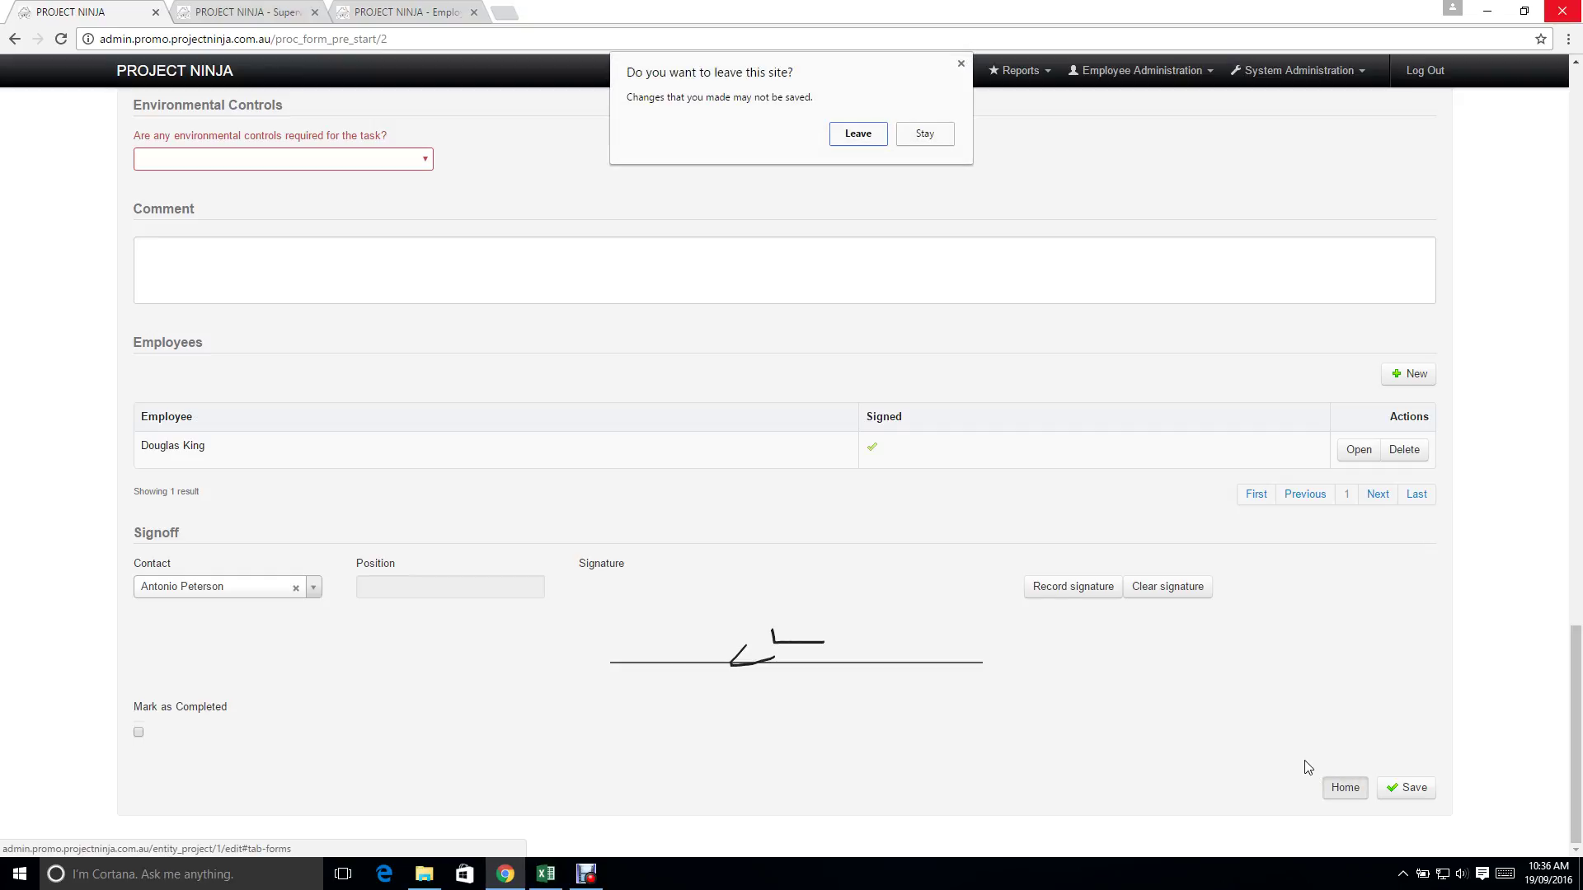
{"action": "left_click", "coordinate": [824, 136]}
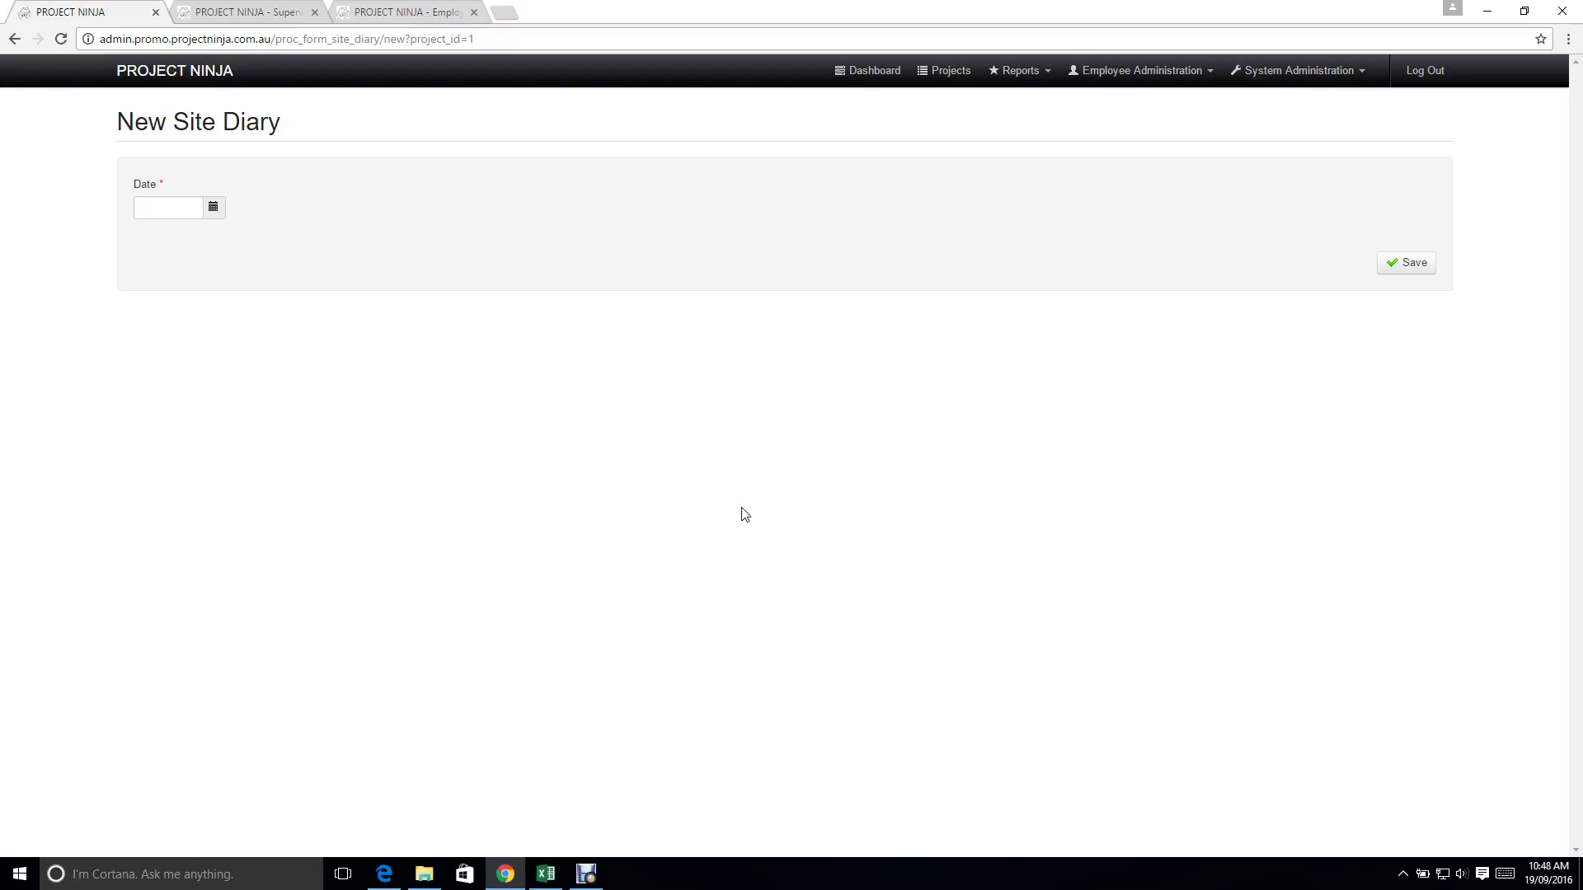
Create a new Site Diary entry dated 19/09/2016 for the Beachside Apartments project.
{"action": "left_click", "coordinate": [214, 206]}
{"action": "left_click", "coordinate": [240, 350]}
{"action": "left_click", "coordinate": [1412, 264]}
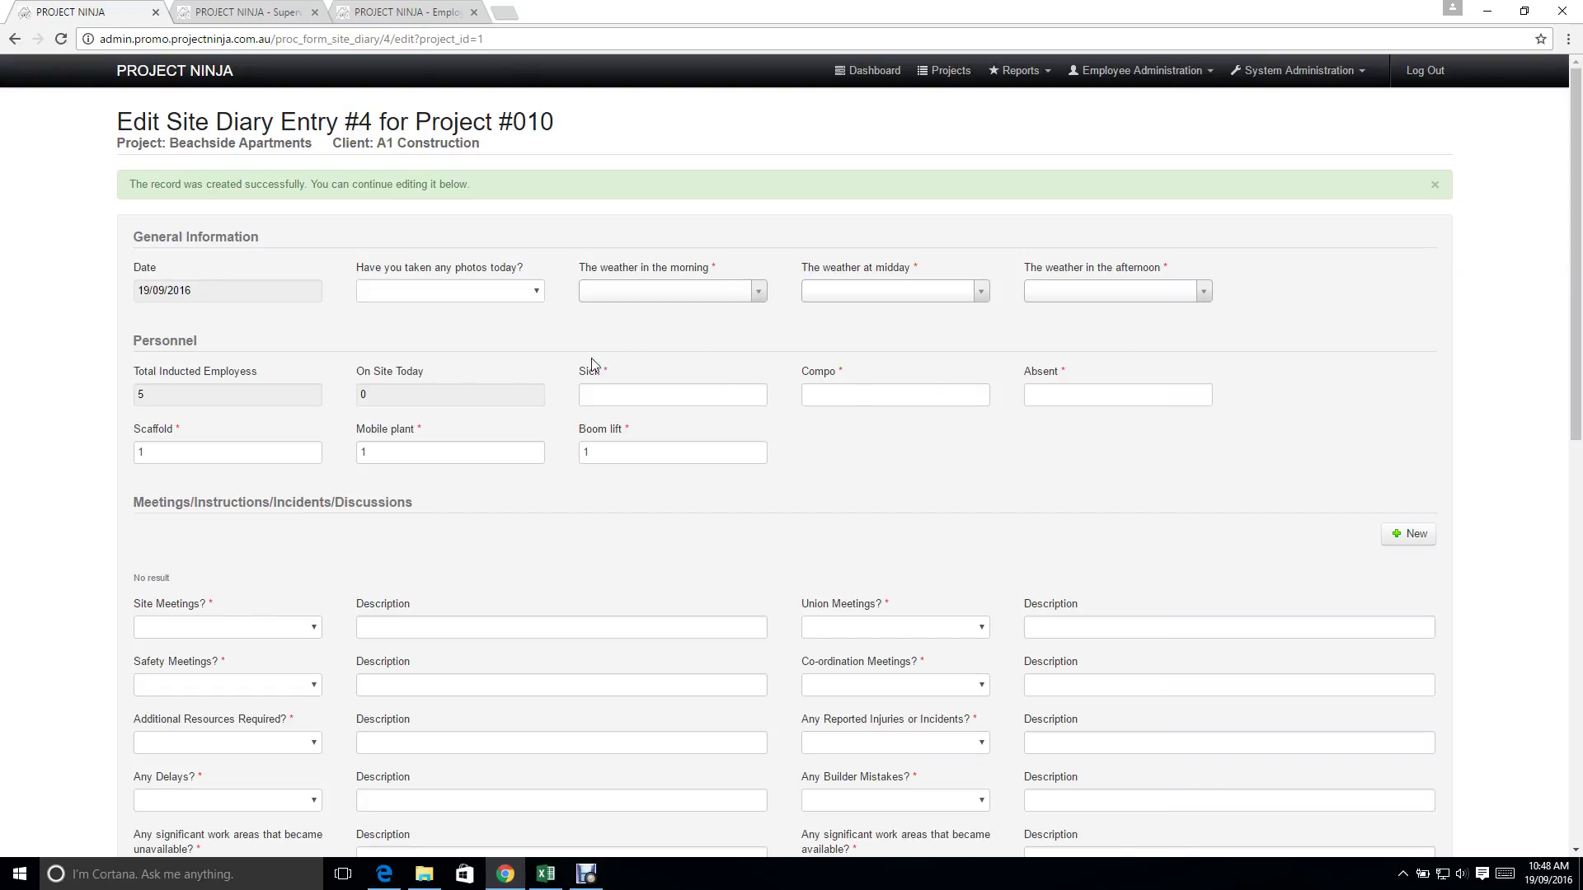
Attach the PDF file Doc for Upload to the site diary under the name Doc and save the attachment.
{"action": "scroll", "coordinate": [585, 350], "scroll_direction": "down", "scroll_amount": 1}
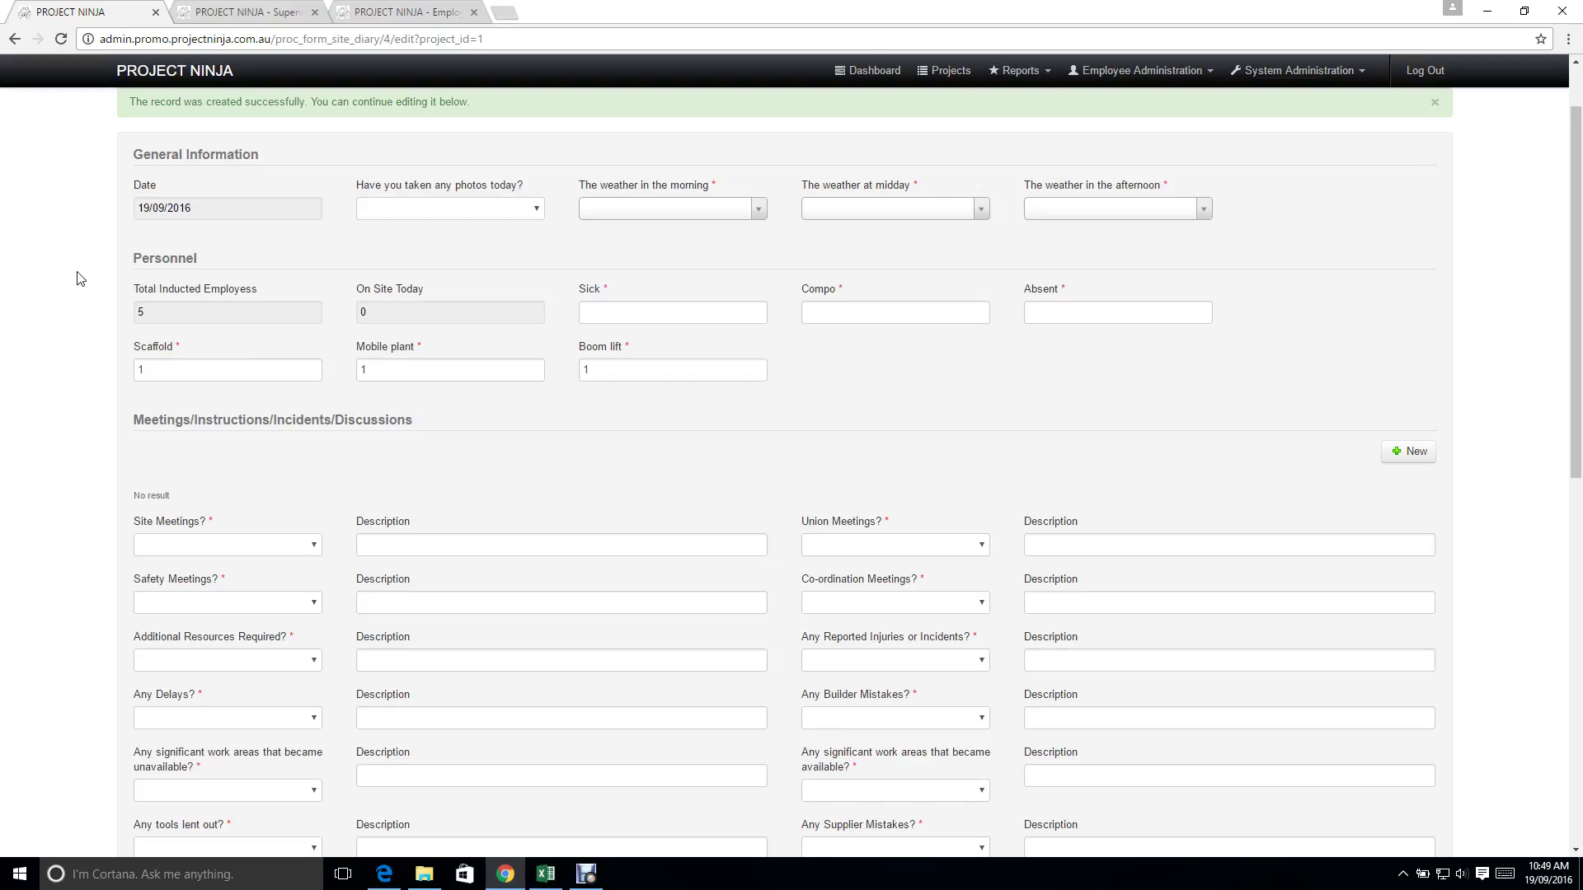
{"action": "scroll", "coordinate": [521, 212], "scroll_direction": "down", "scroll_amount": 3}
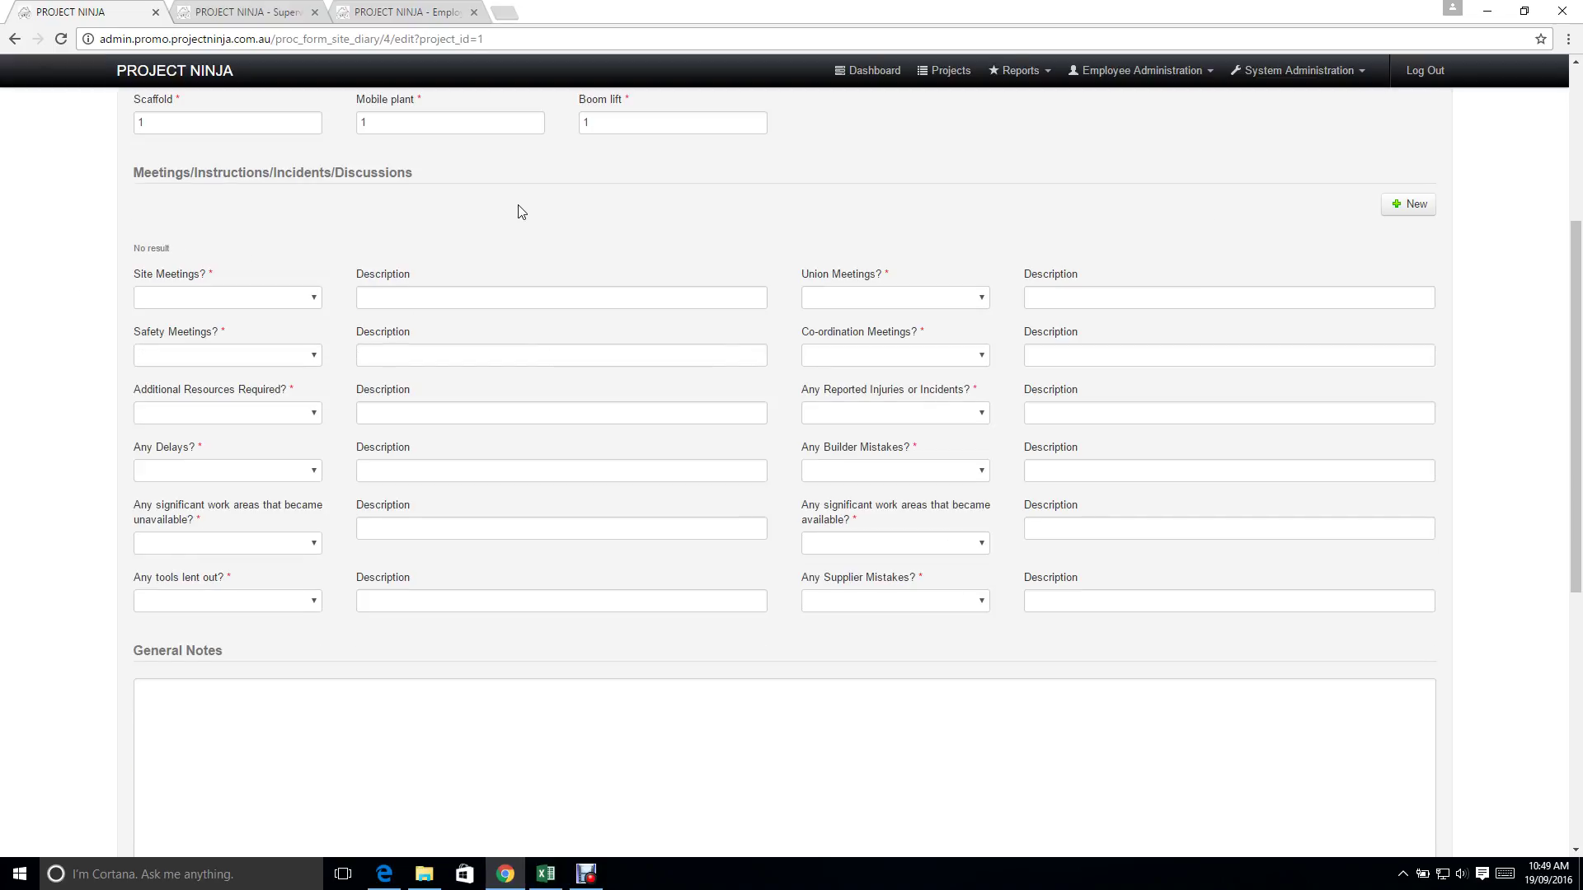
{"action": "scroll", "coordinate": [514, 231], "scroll_direction": "down", "scroll_amount": 1}
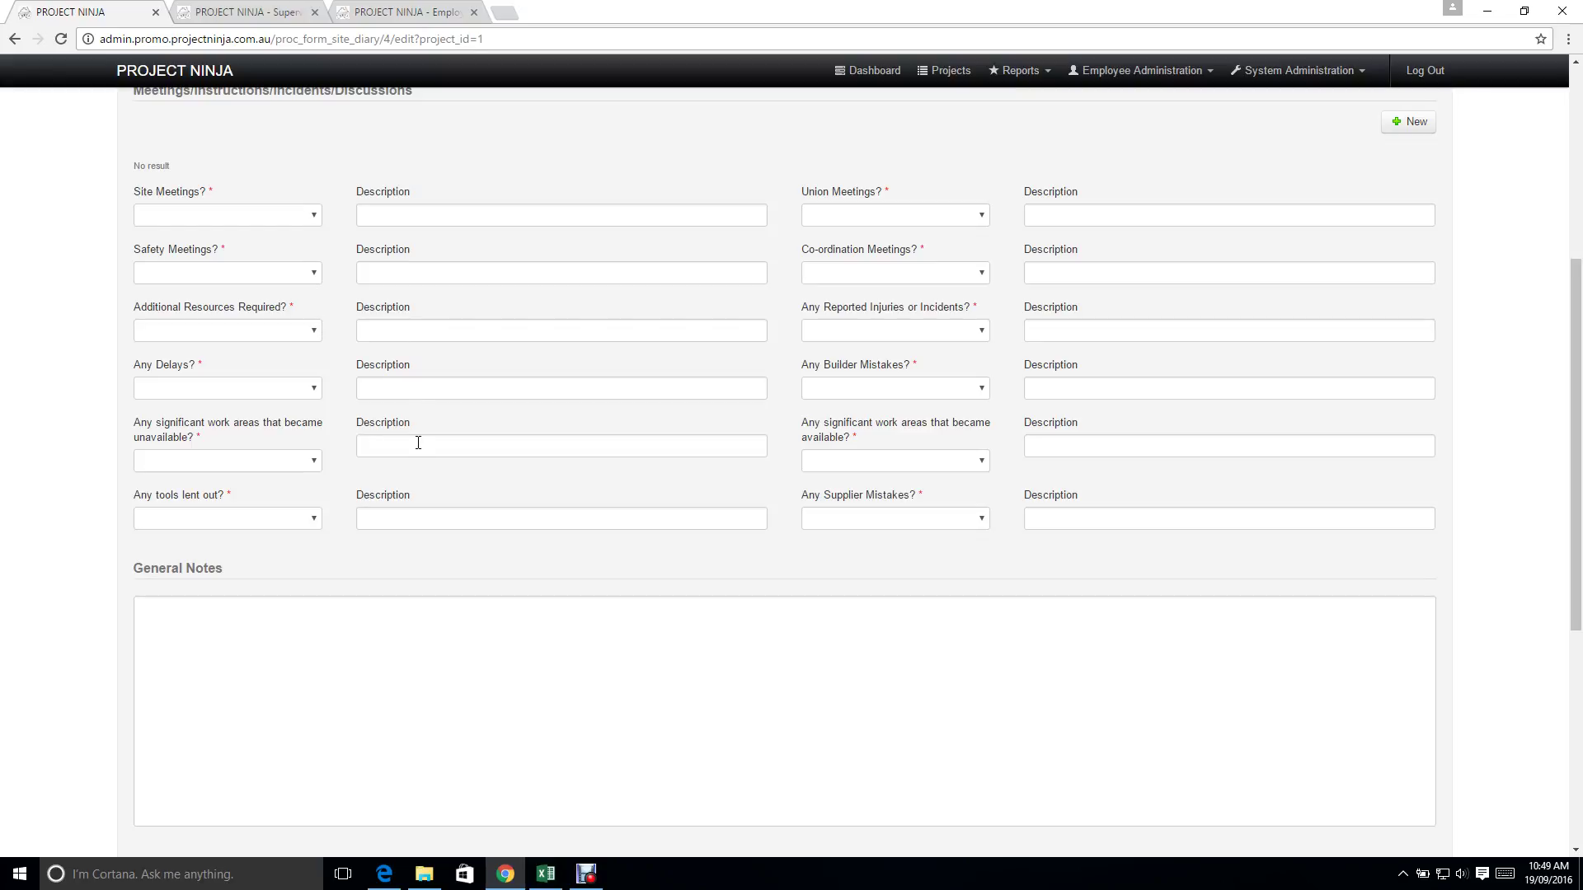
{"action": "scroll", "coordinate": [532, 455], "scroll_direction": "down", "scroll_amount": 4}
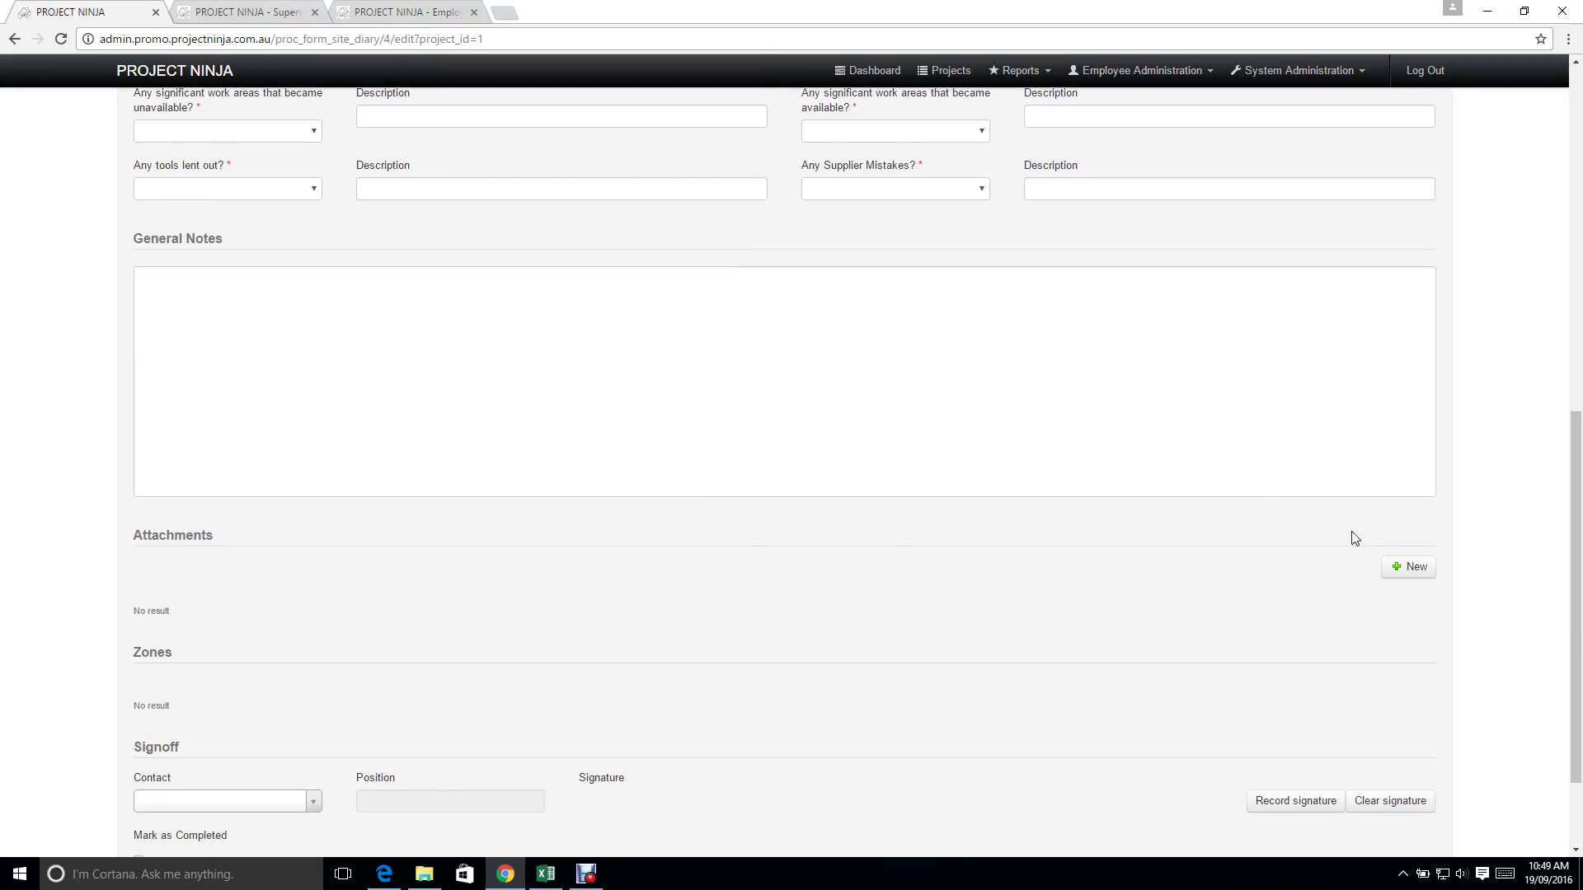
{"action": "left_click", "coordinate": [1411, 568]}
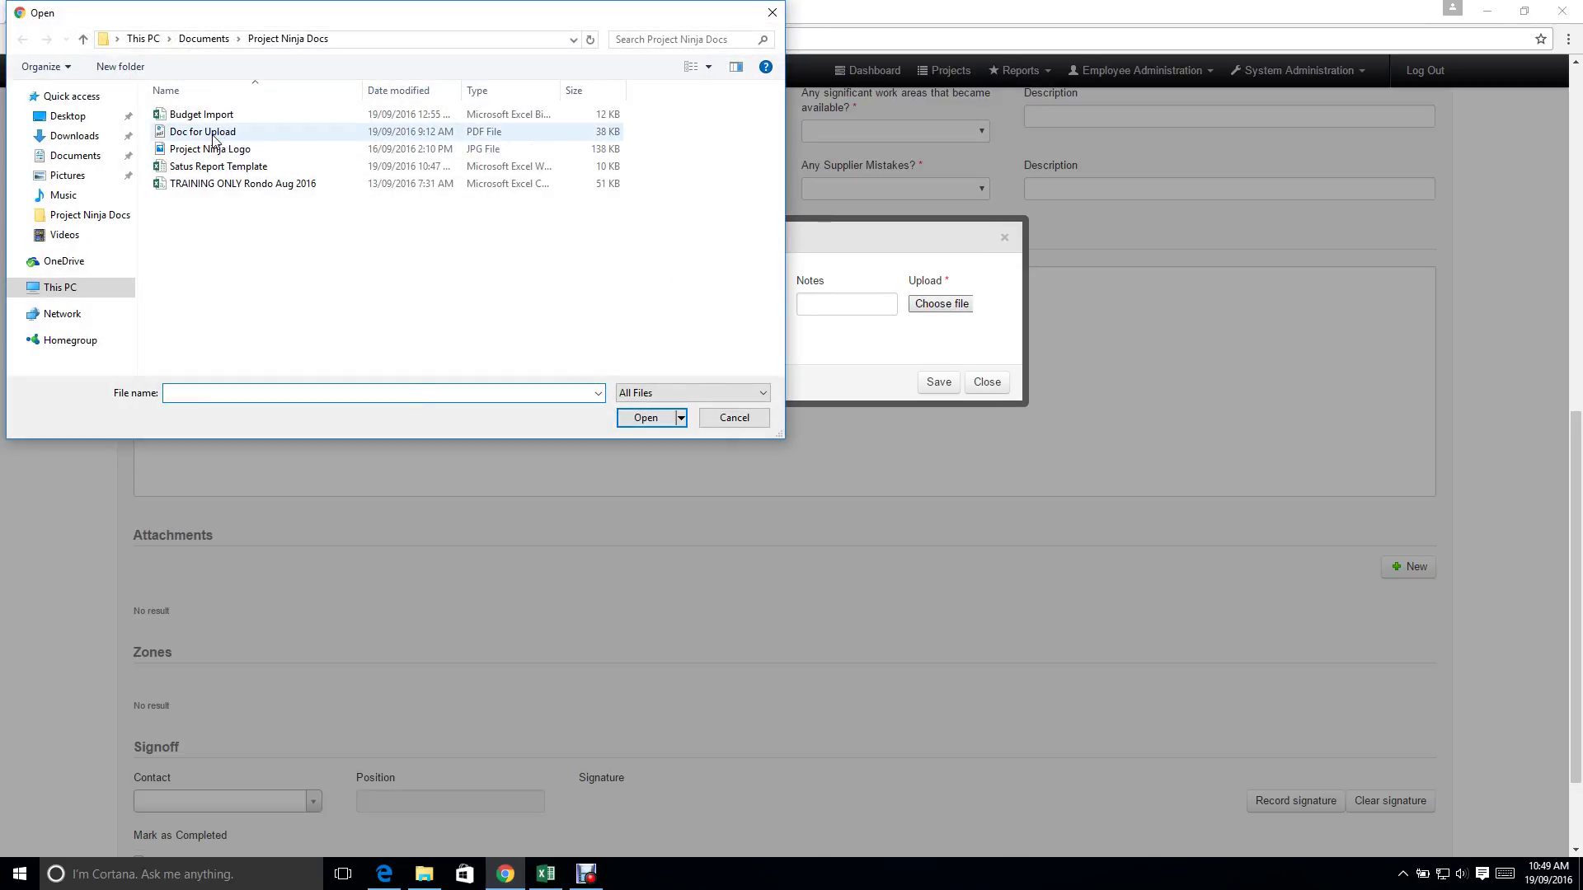
{"action": "left_click", "coordinate": [202, 132]}
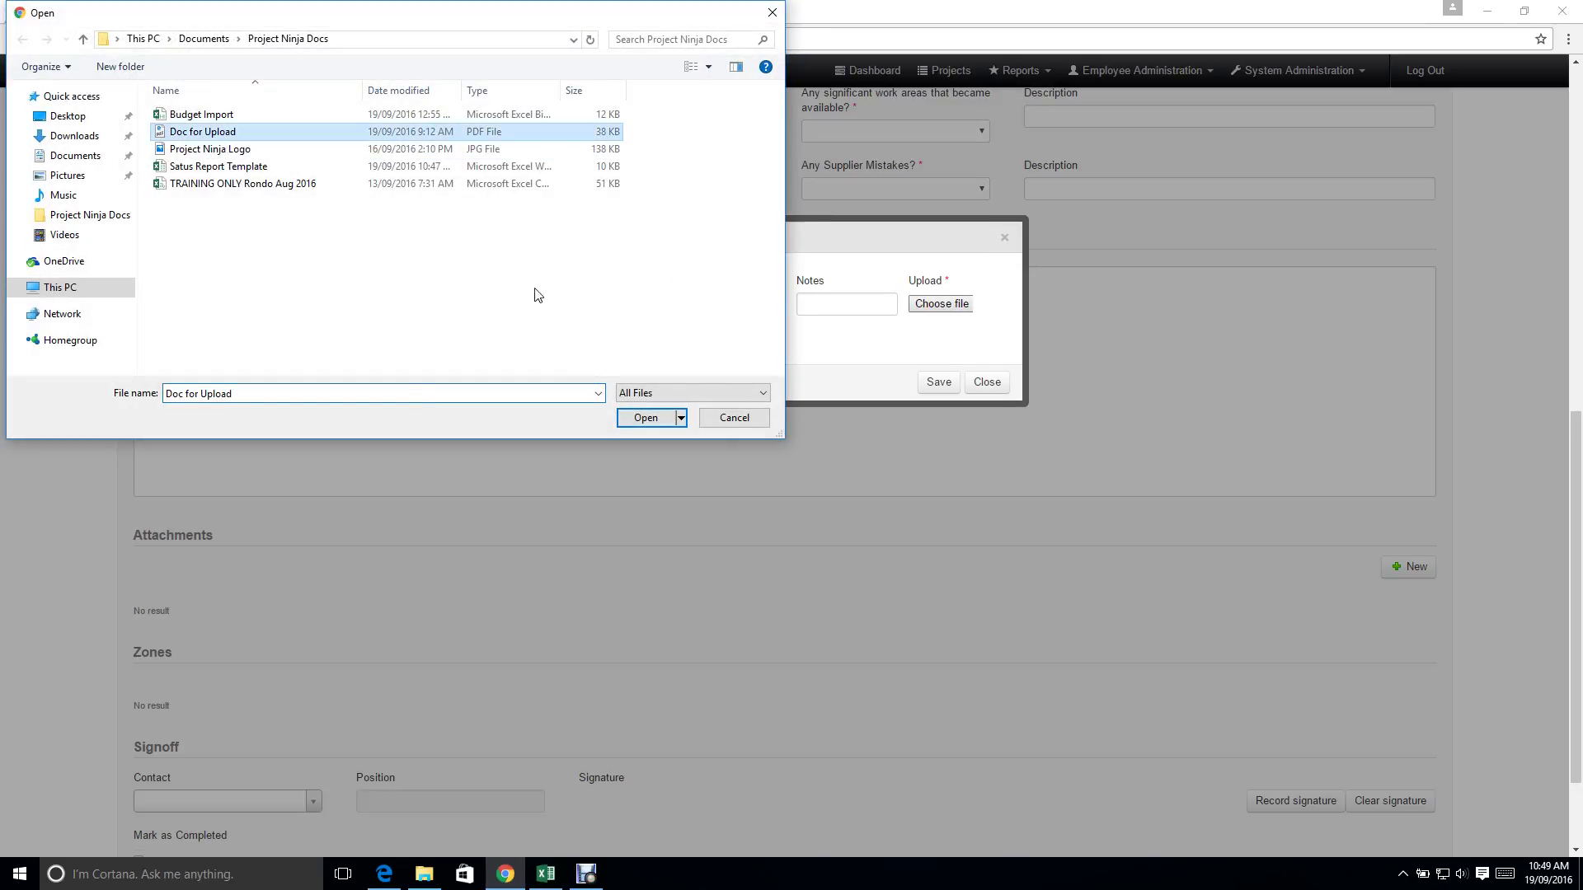
{"action": "left_click", "coordinate": [647, 417]}
{"action": "left_click", "coordinate": [621, 300]}
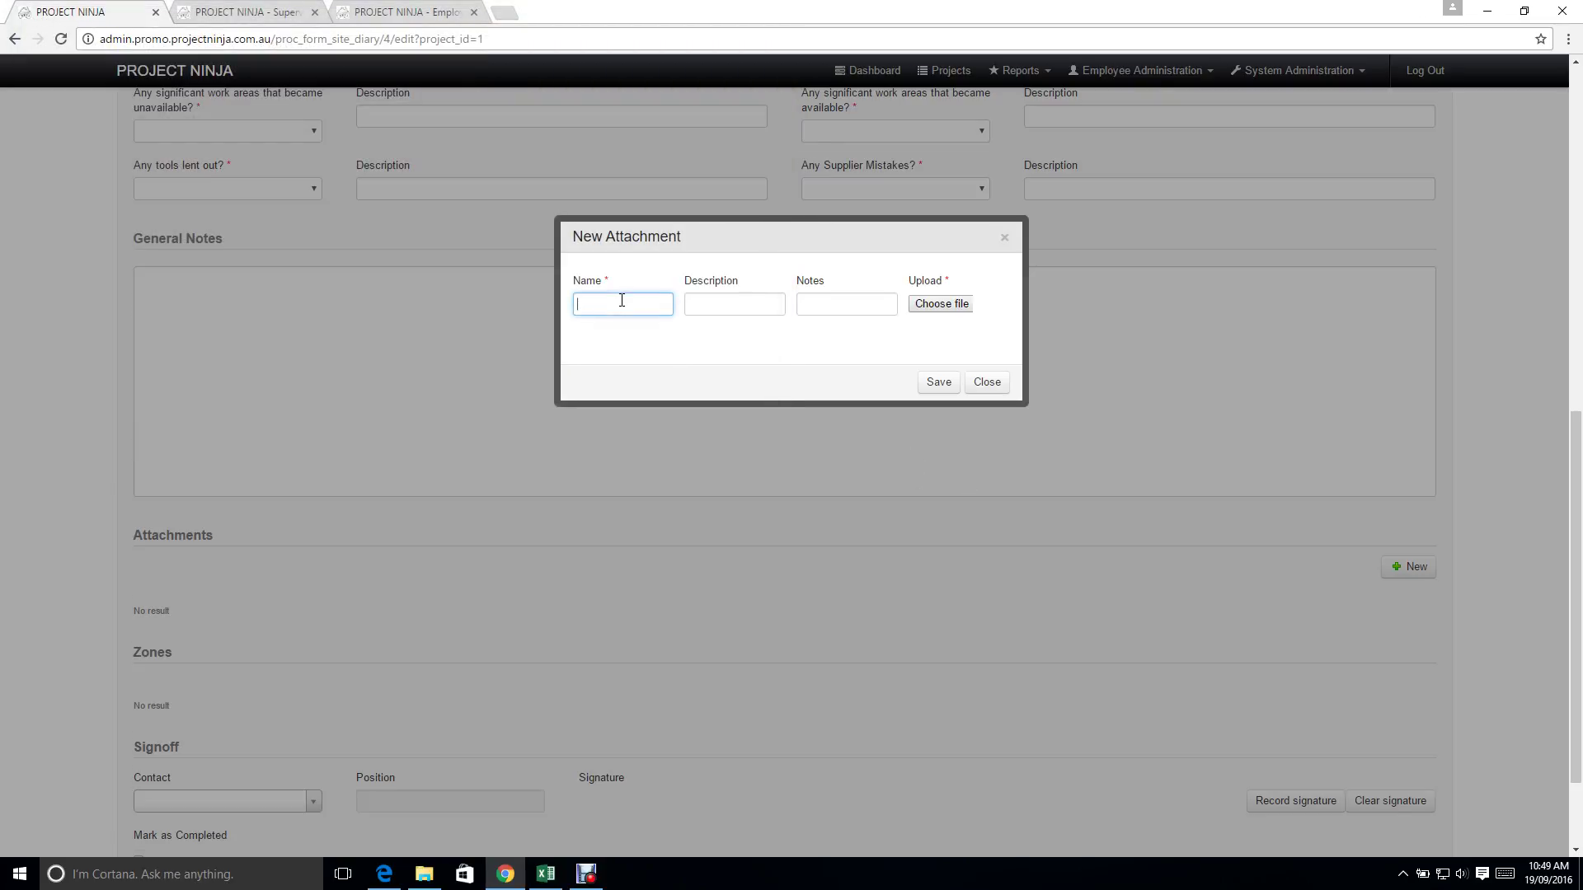
{"action": "type", "text": "Doc"}
{"action": "left_click", "coordinate": [939, 382]}
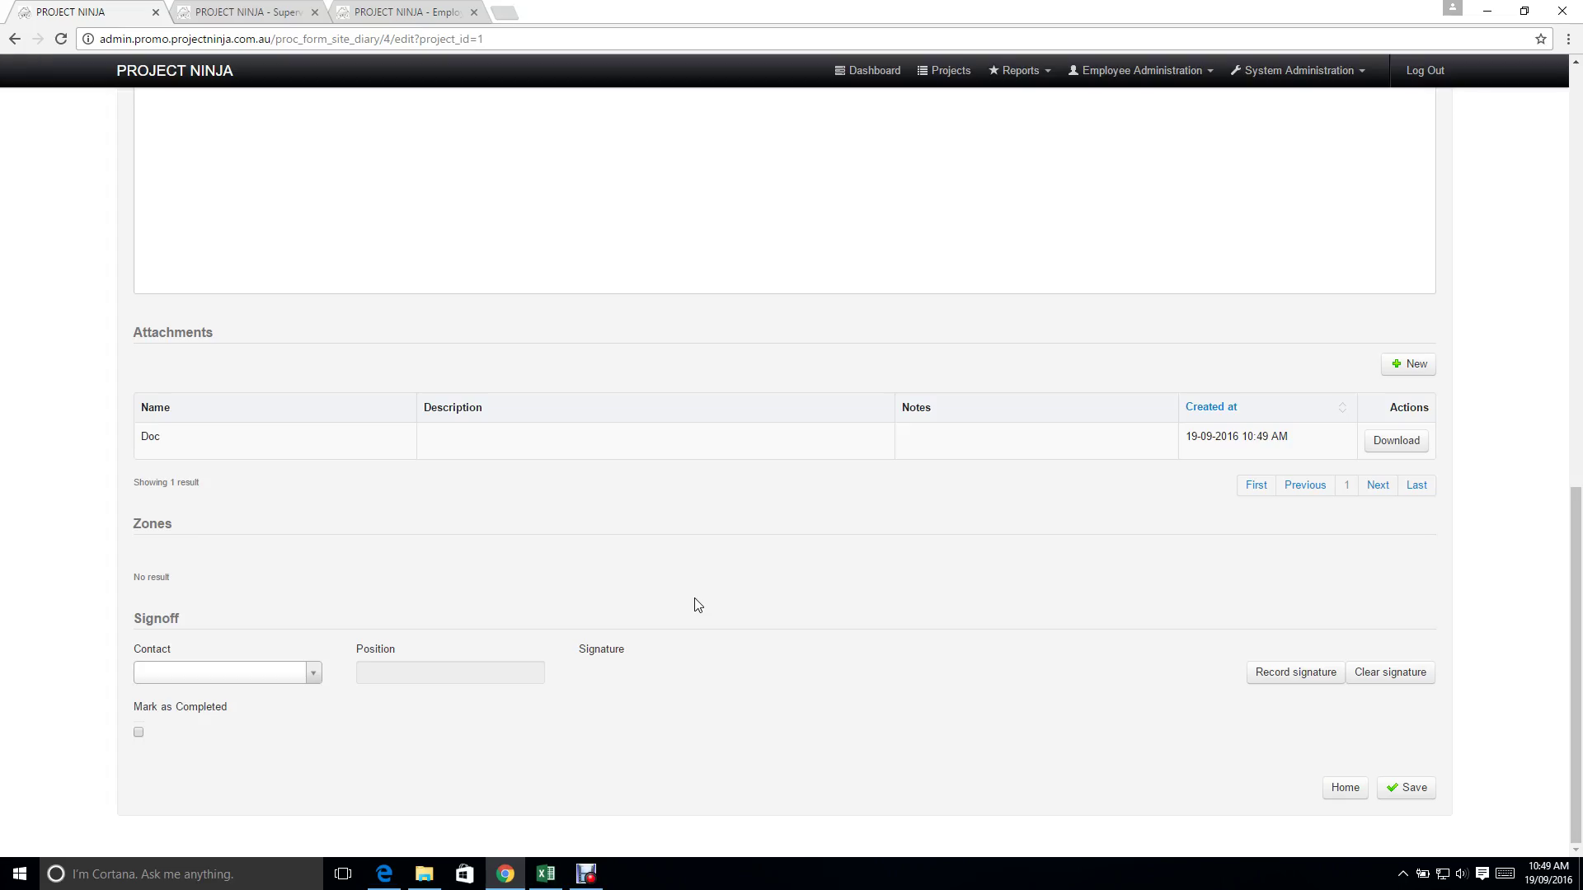
Complete the site diary's Signoff section with the management contact and a recorded handwritten signature.
{"action": "left_click", "coordinate": [319, 676]}
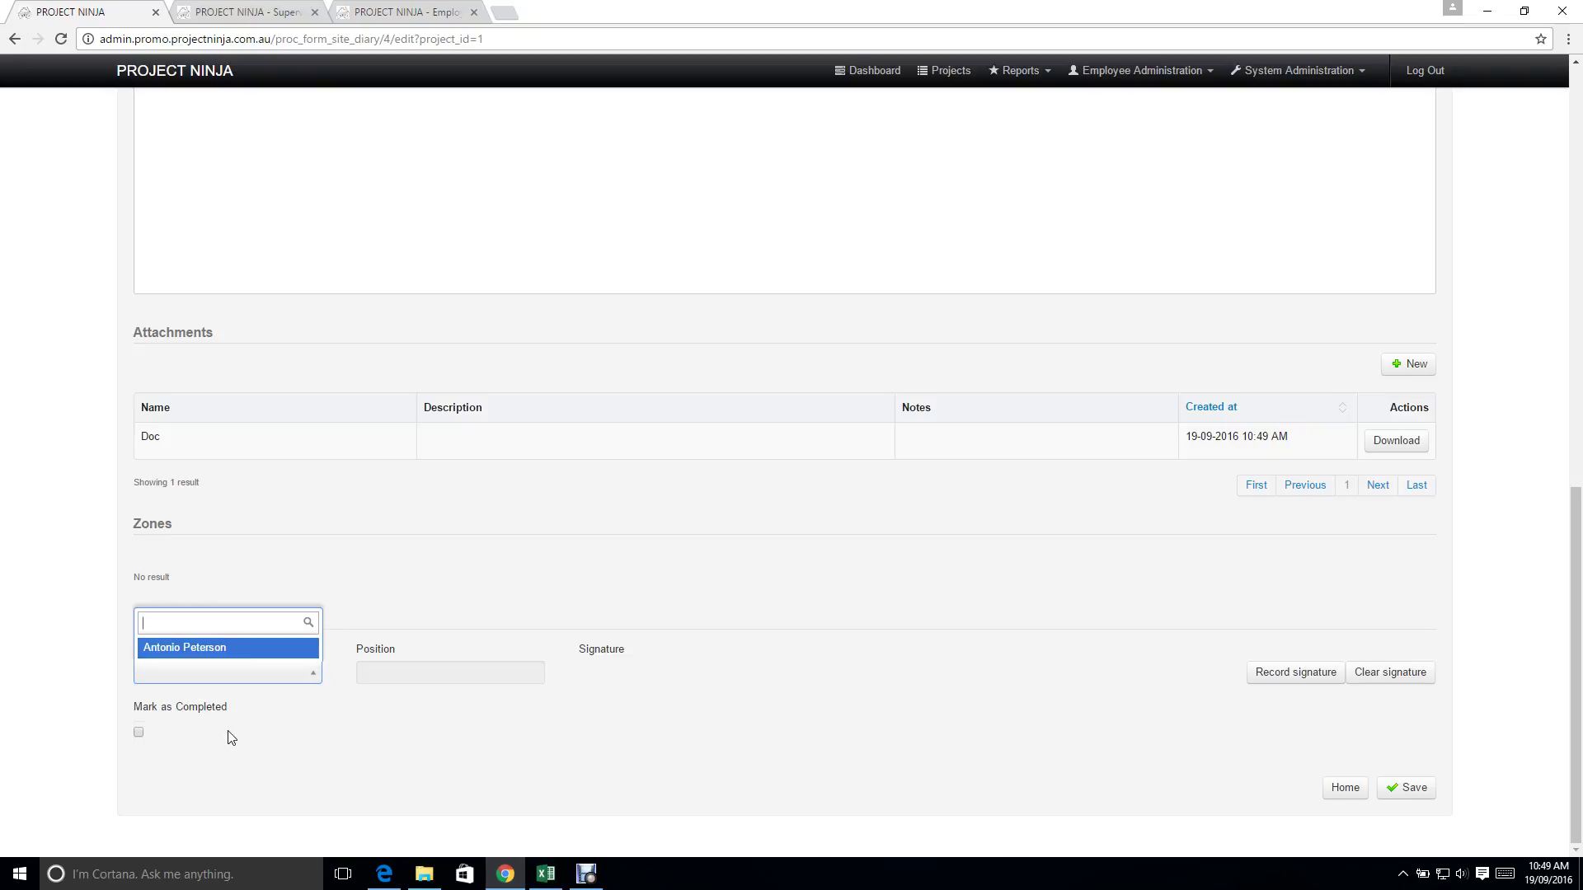
{"action": "left_click", "coordinate": [208, 649]}
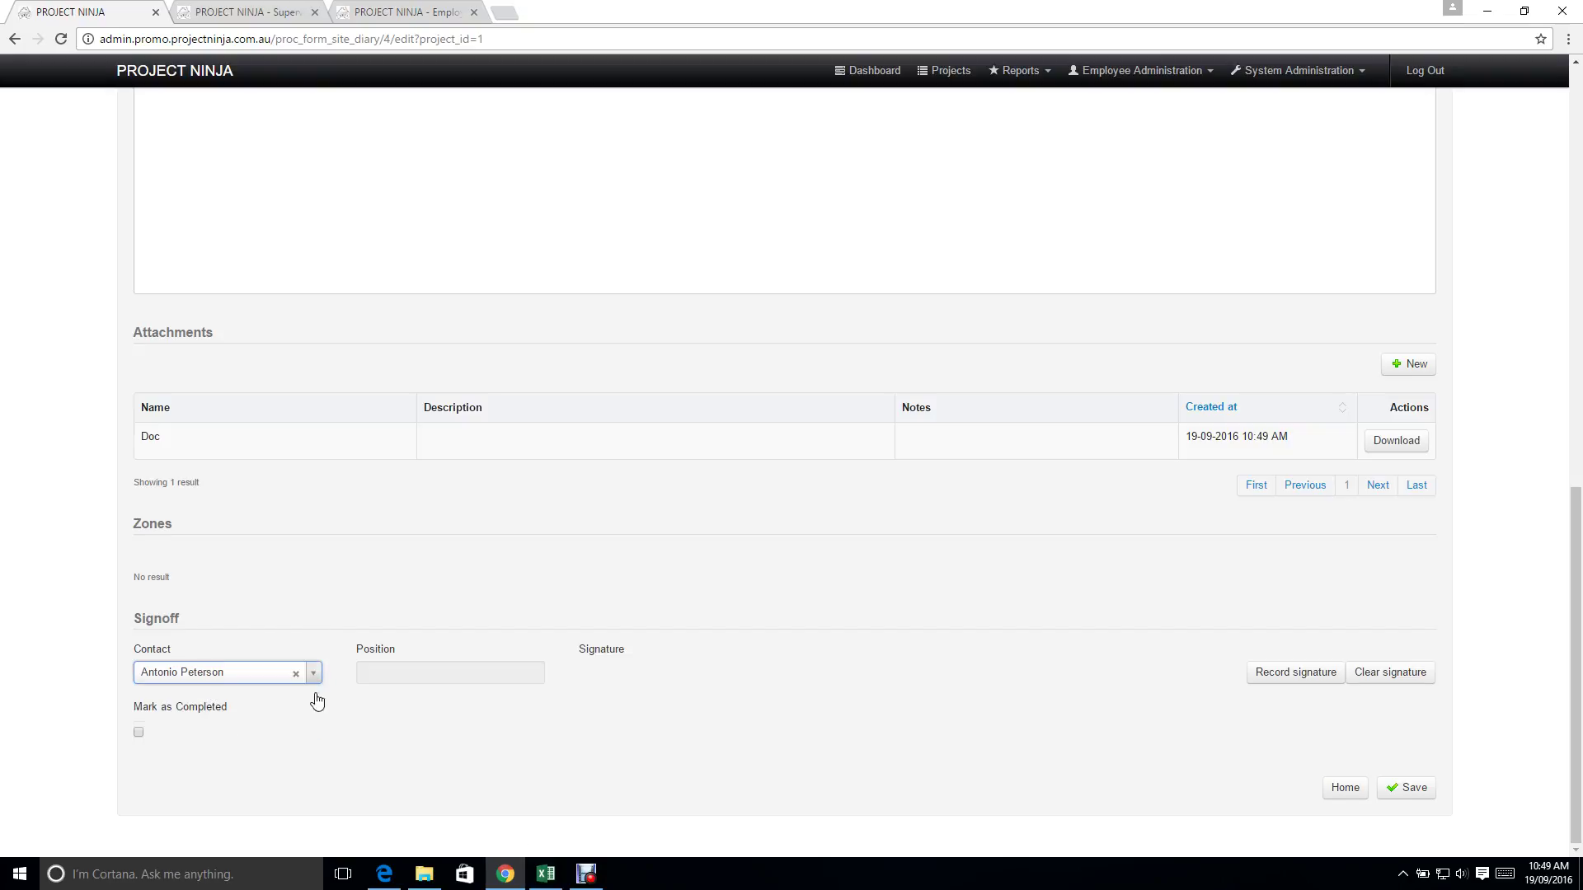
{"action": "left_click", "coordinate": [1296, 672]}
{"action": "mouse_move", "coordinate": [784, 327]}
{"action": "left_mouse_down"}
{"action": "mouse_move", "coordinate": [805, 379]}
{"action": "mouse_move", "coordinate": [804, 344]}
{"action": "mouse_move", "coordinate": [880, 325]}
{"action": "left_mouse_up"}
{"action": "left_click", "coordinate": [934, 420]}
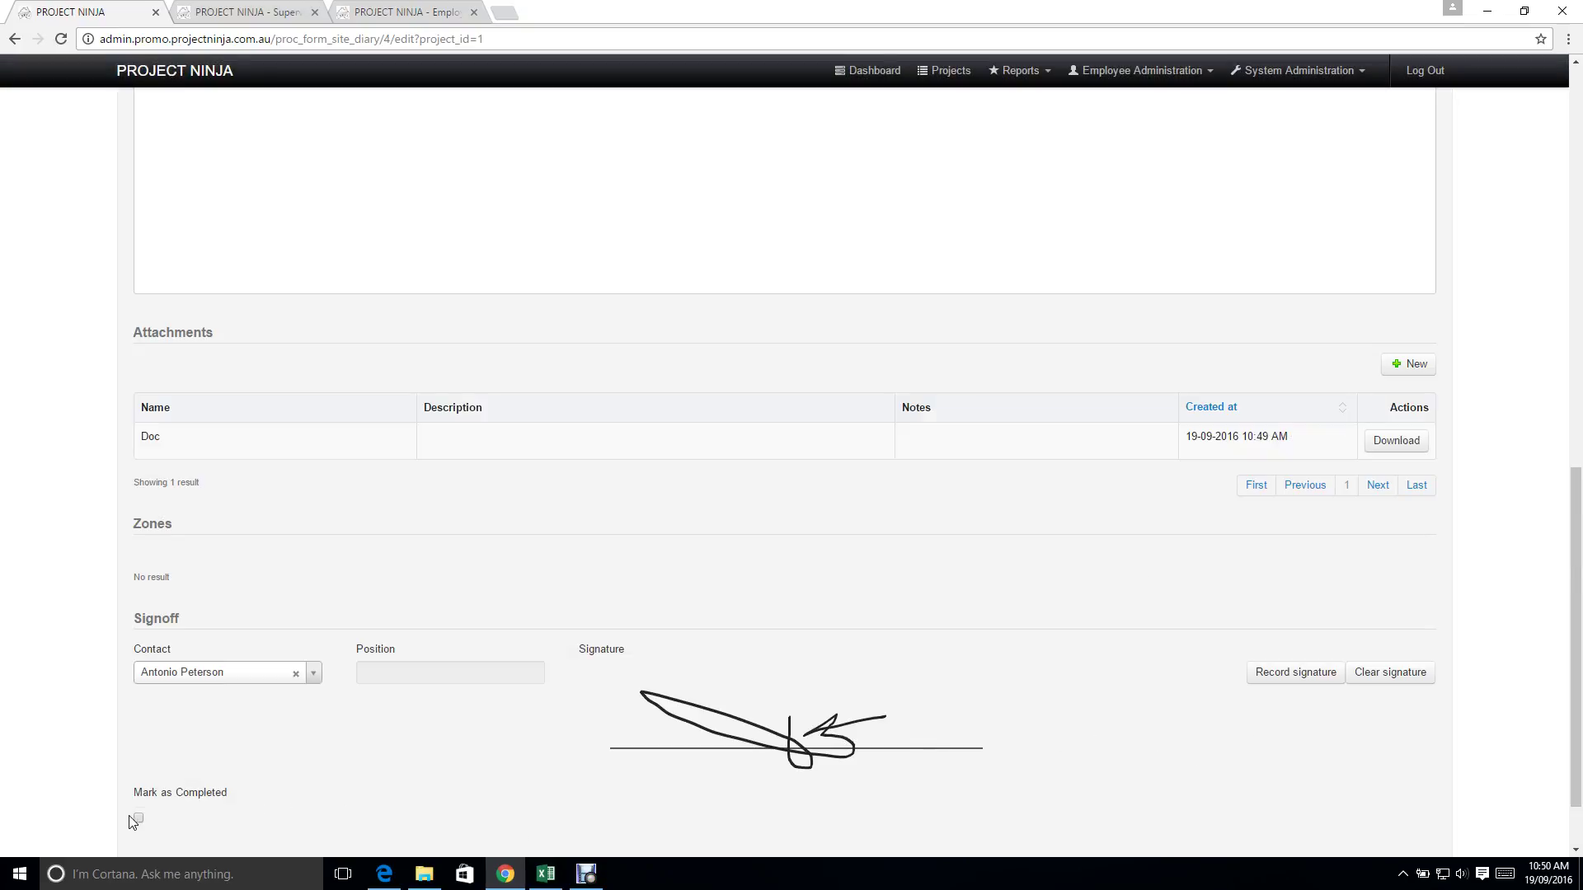
{"action": "scroll", "coordinate": [1365, 752], "scroll_direction": "down", "scroll_amount": 1}
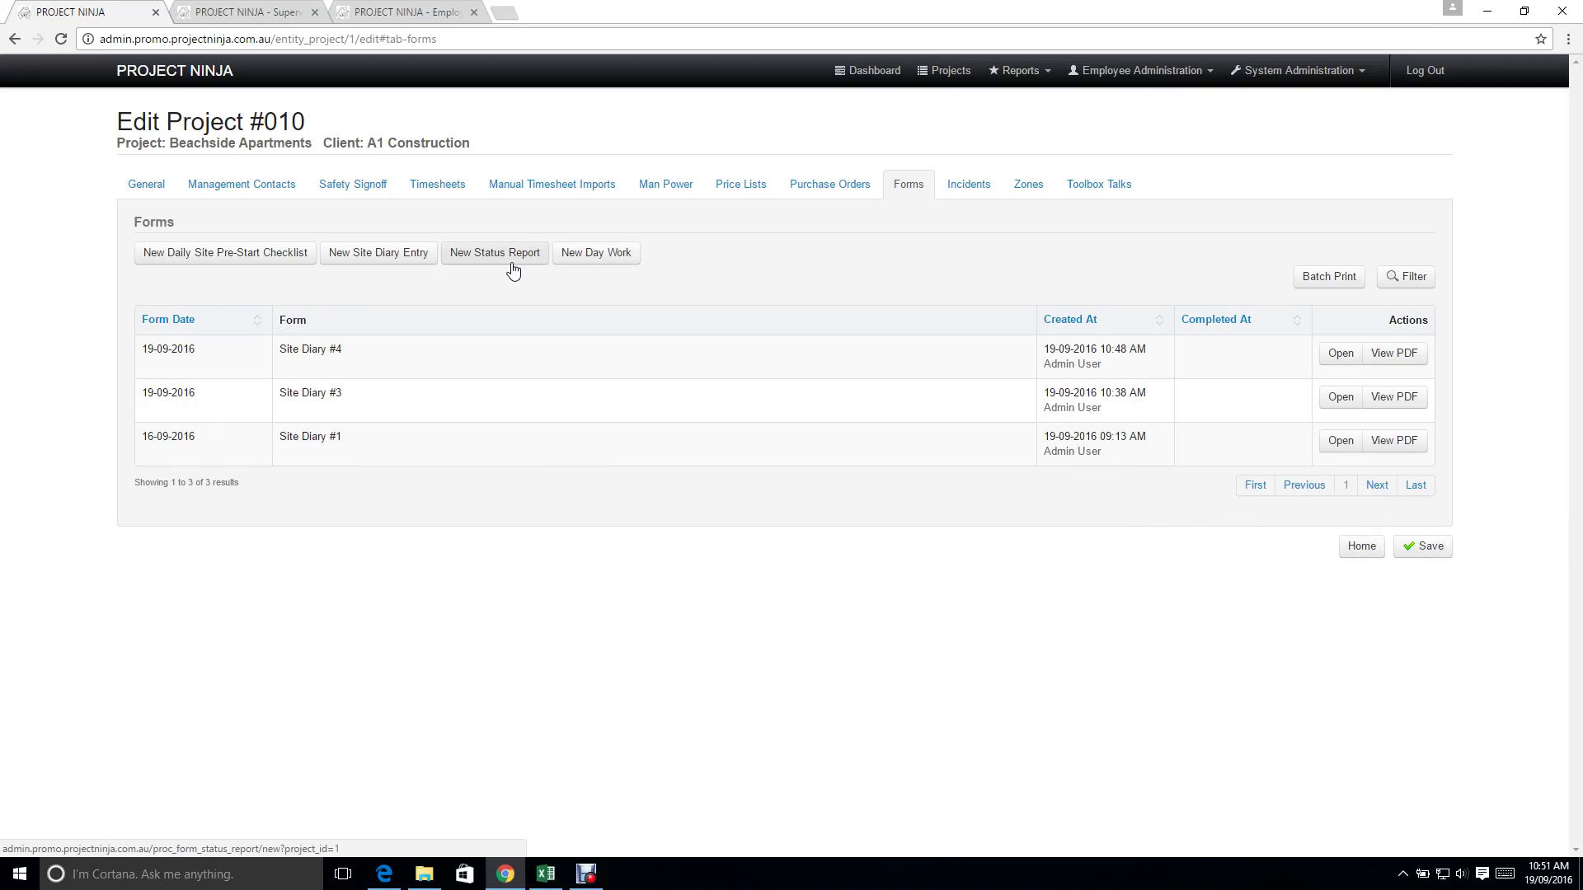
Create a new Status Report dated 19/09/2016 for zone Level 1.
{"action": "left_click", "coordinate": [514, 257]}
{"action": "left_click", "coordinate": [213, 207]}
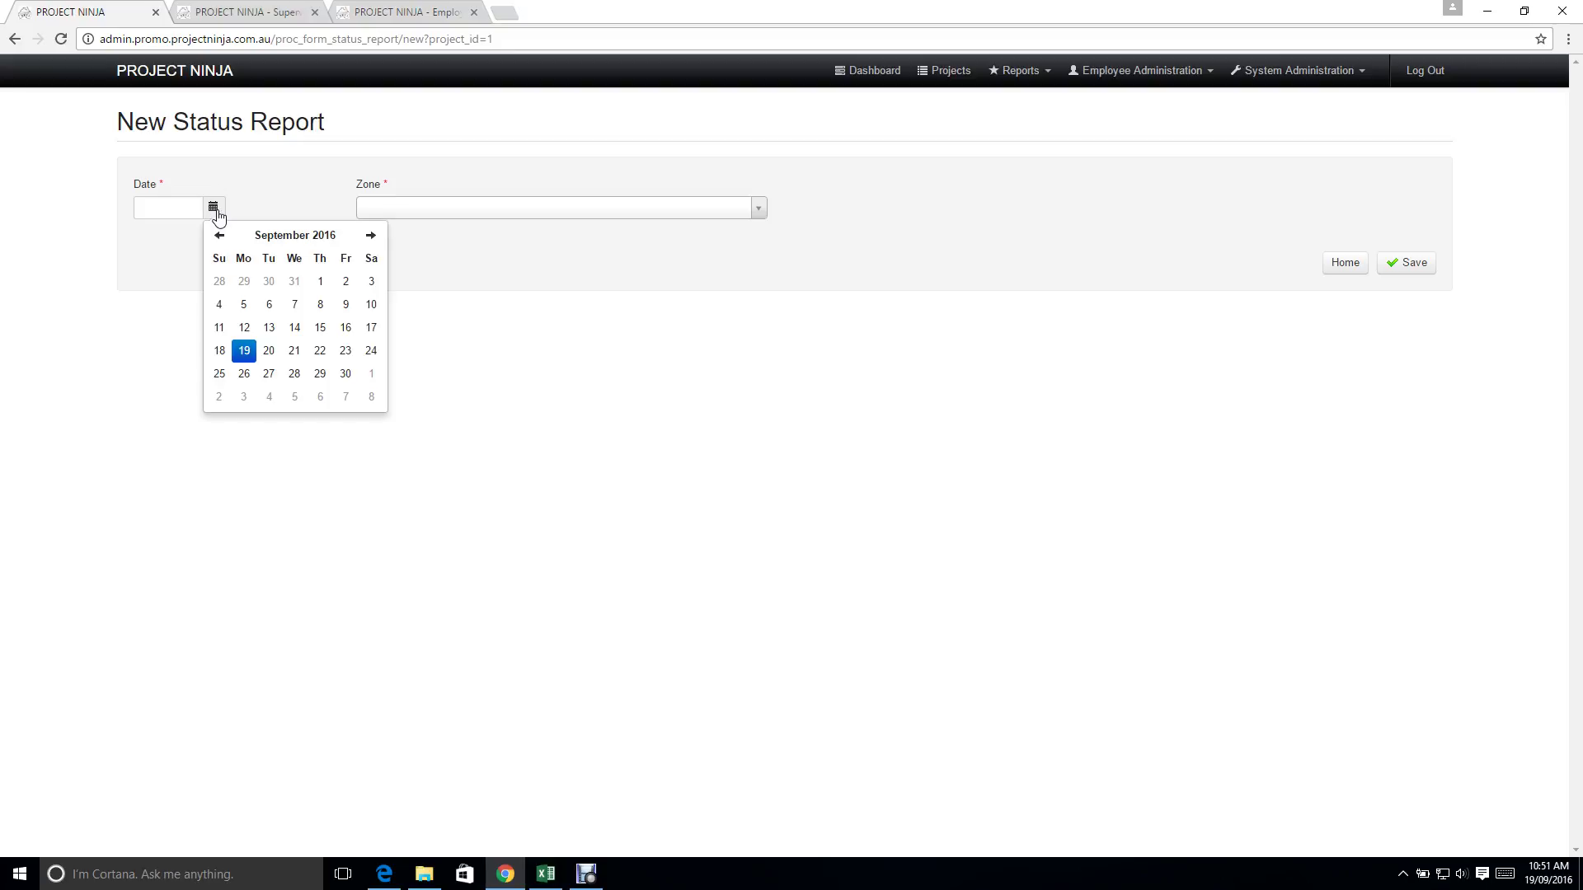
{"action": "left_click", "coordinate": [250, 352]}
{"action": "left_click", "coordinate": [755, 207]}
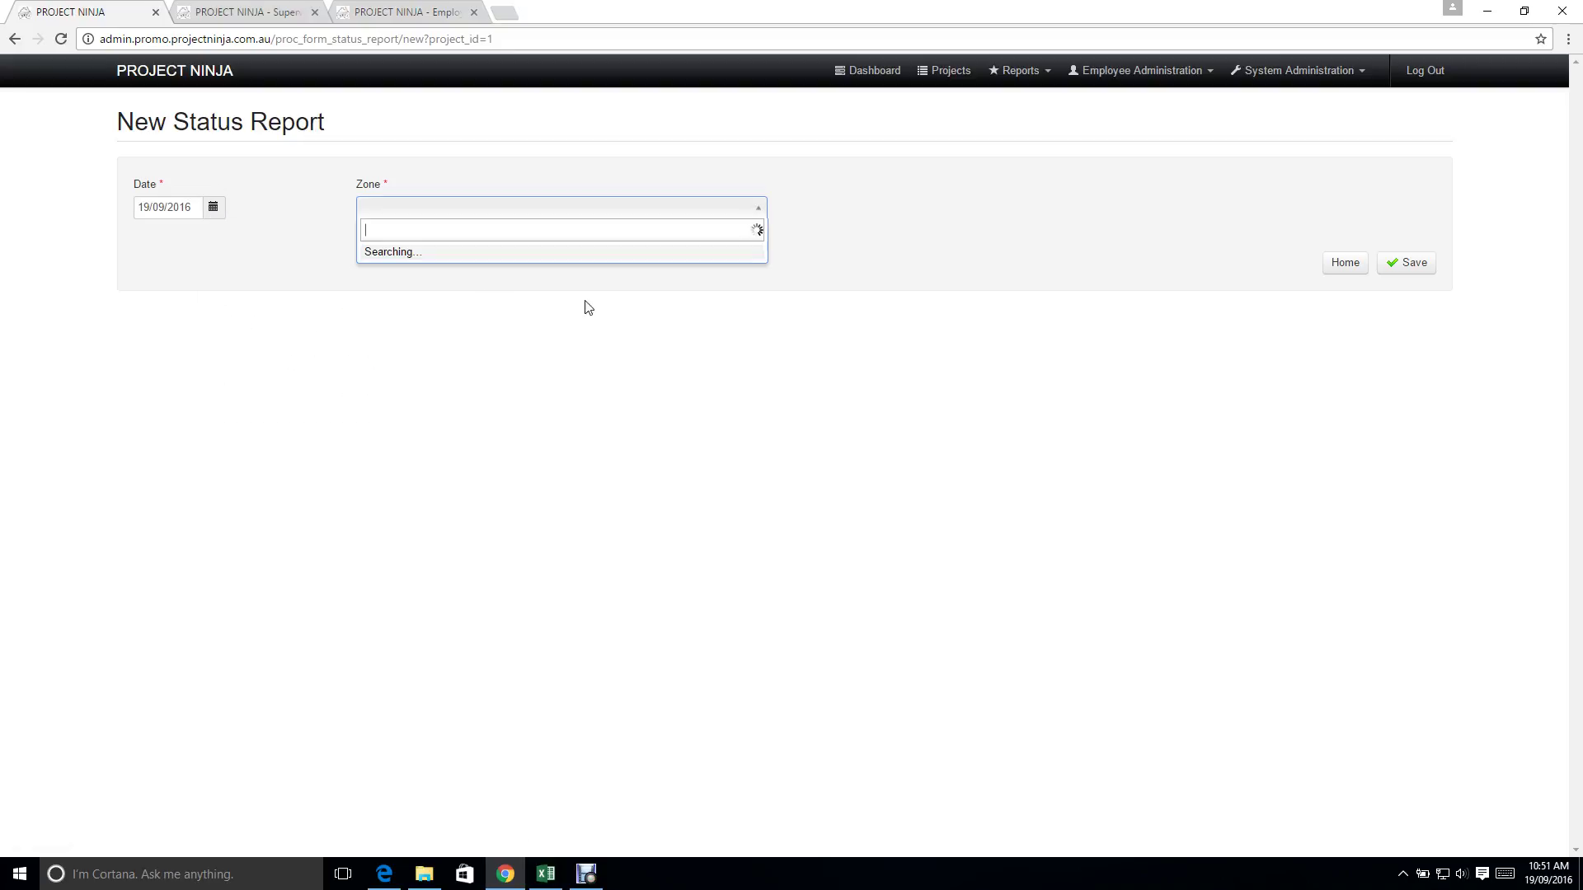
{"action": "left_click", "coordinate": [433, 256]}
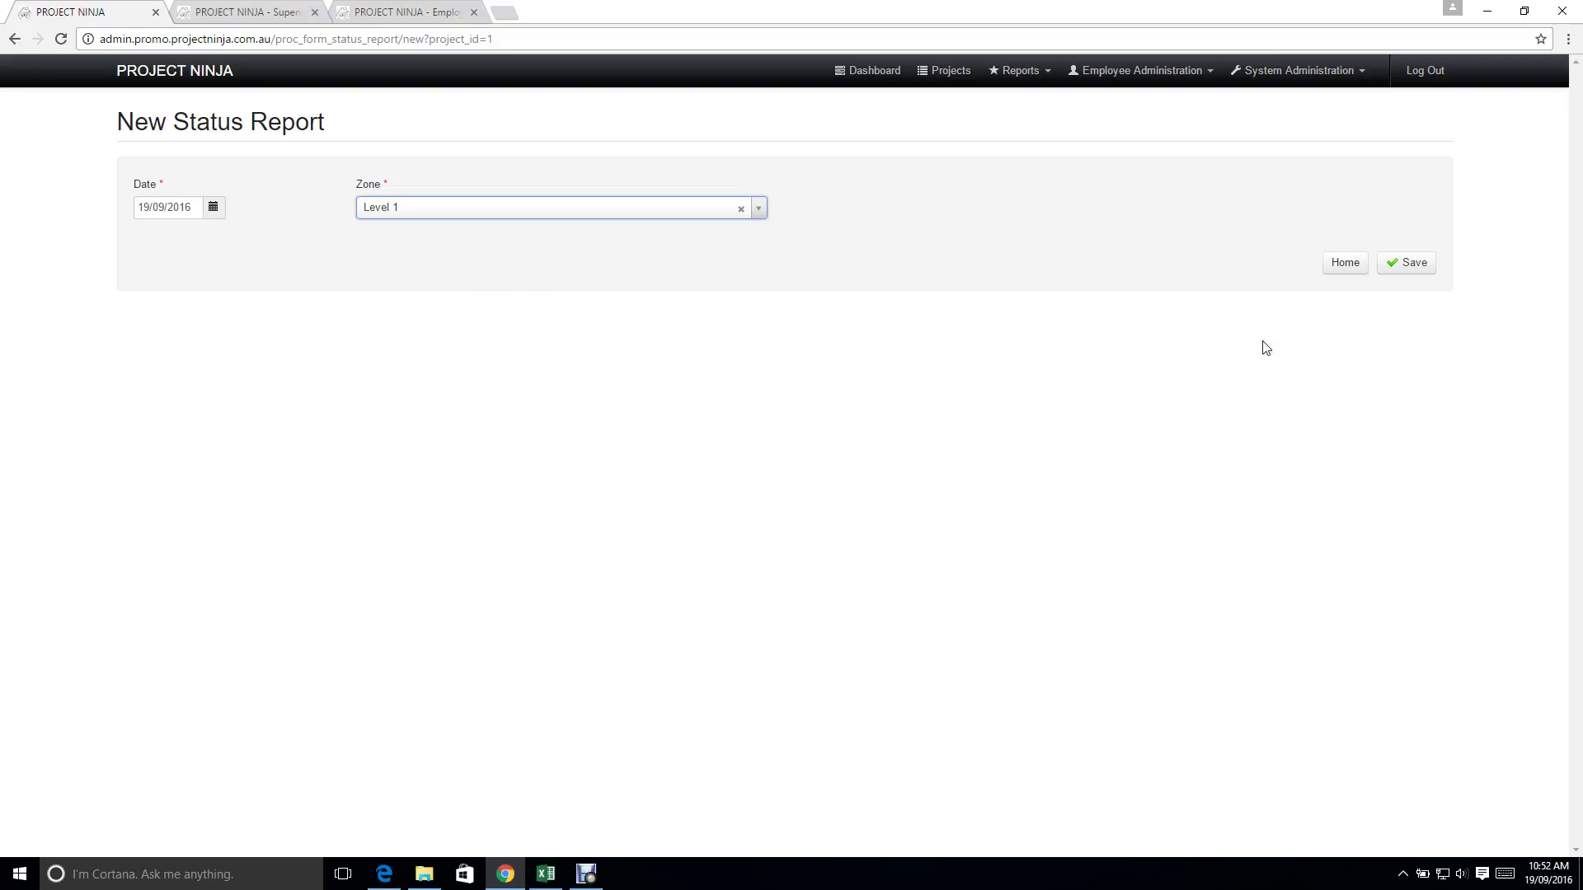
{"action": "left_click", "coordinate": [1411, 263]}
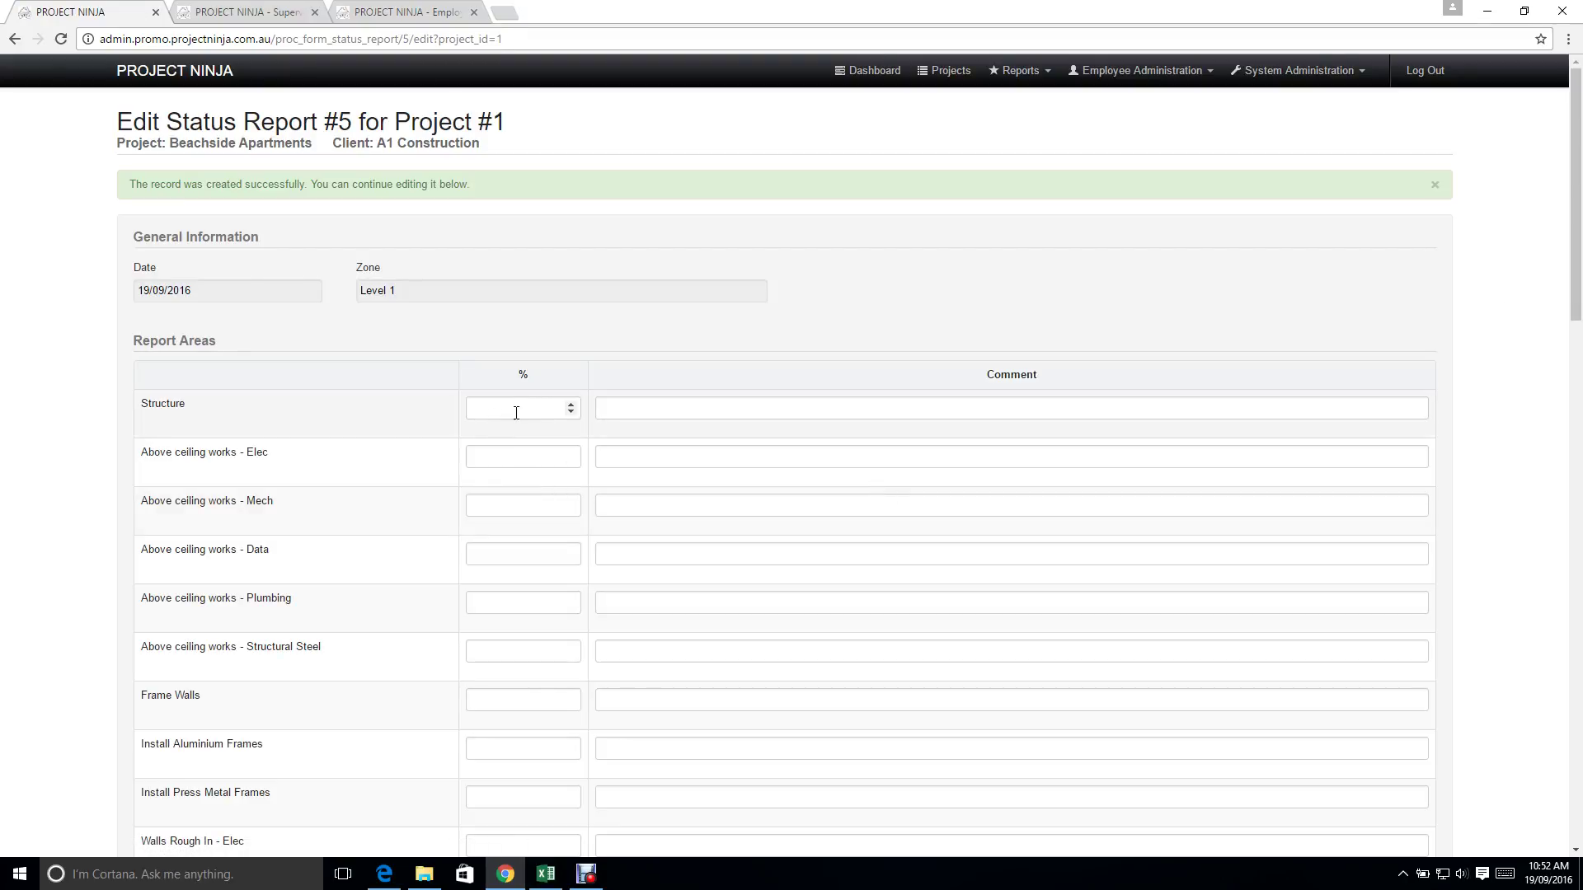
Choose the management contact in the status report's NWCI Representative signoff and start recording the signature.
{"action": "left_click", "coordinate": [519, 409]}
{"action": "scroll", "coordinate": [548, 527], "scroll_direction": "down", "scroll_amount": 9}
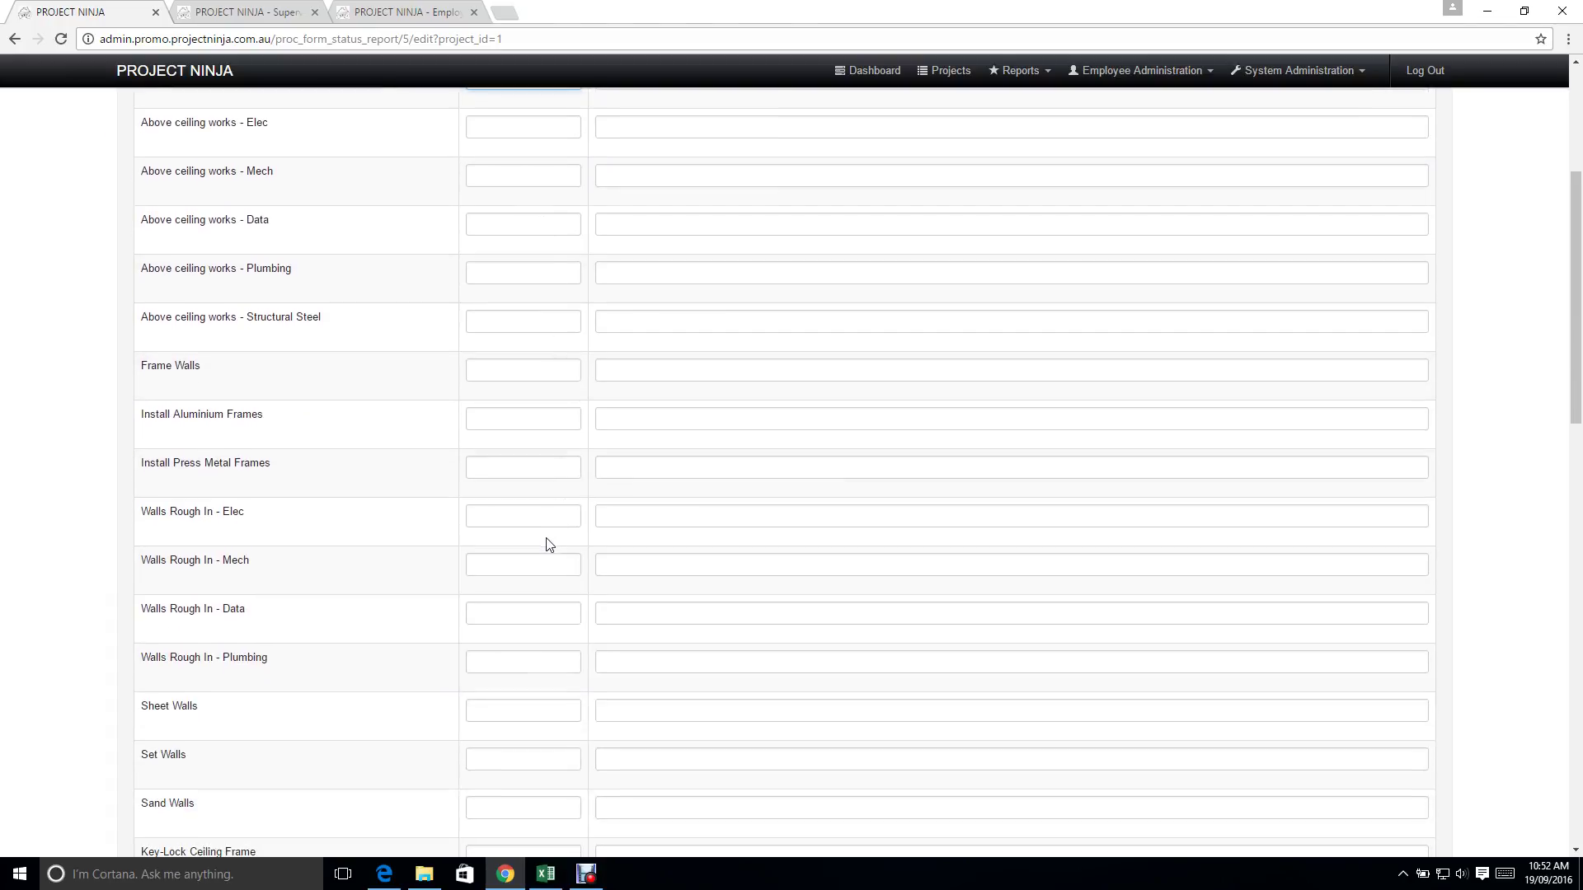
{"action": "scroll", "coordinate": [523, 651], "scroll_direction": "down", "scroll_amount": 4}
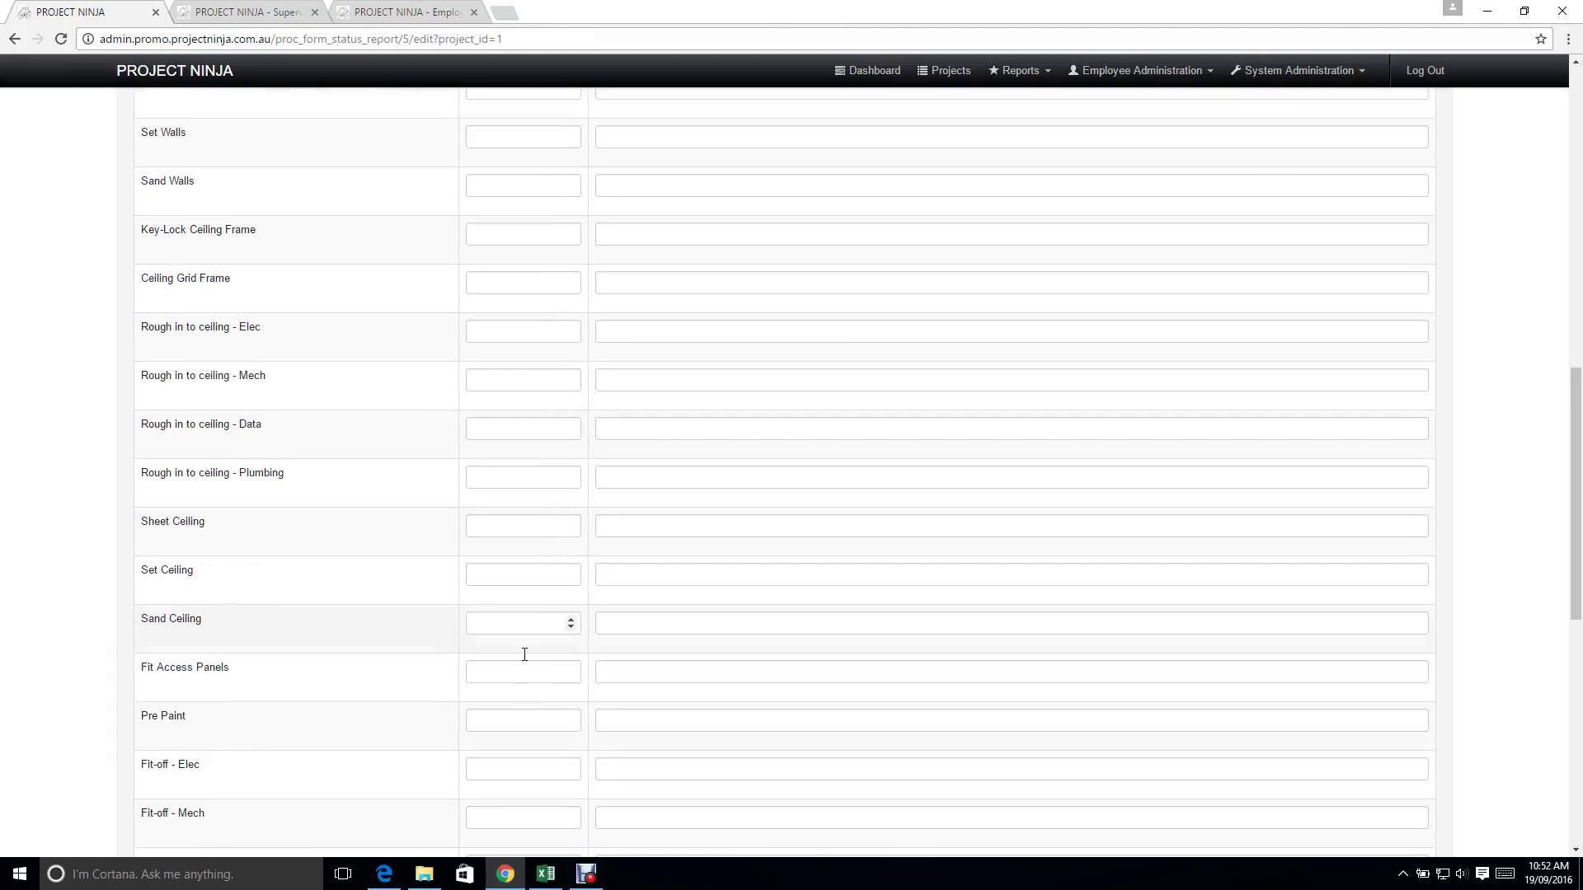
{"action": "scroll", "coordinate": [524, 654], "scroll_direction": "down", "scroll_amount": 3}
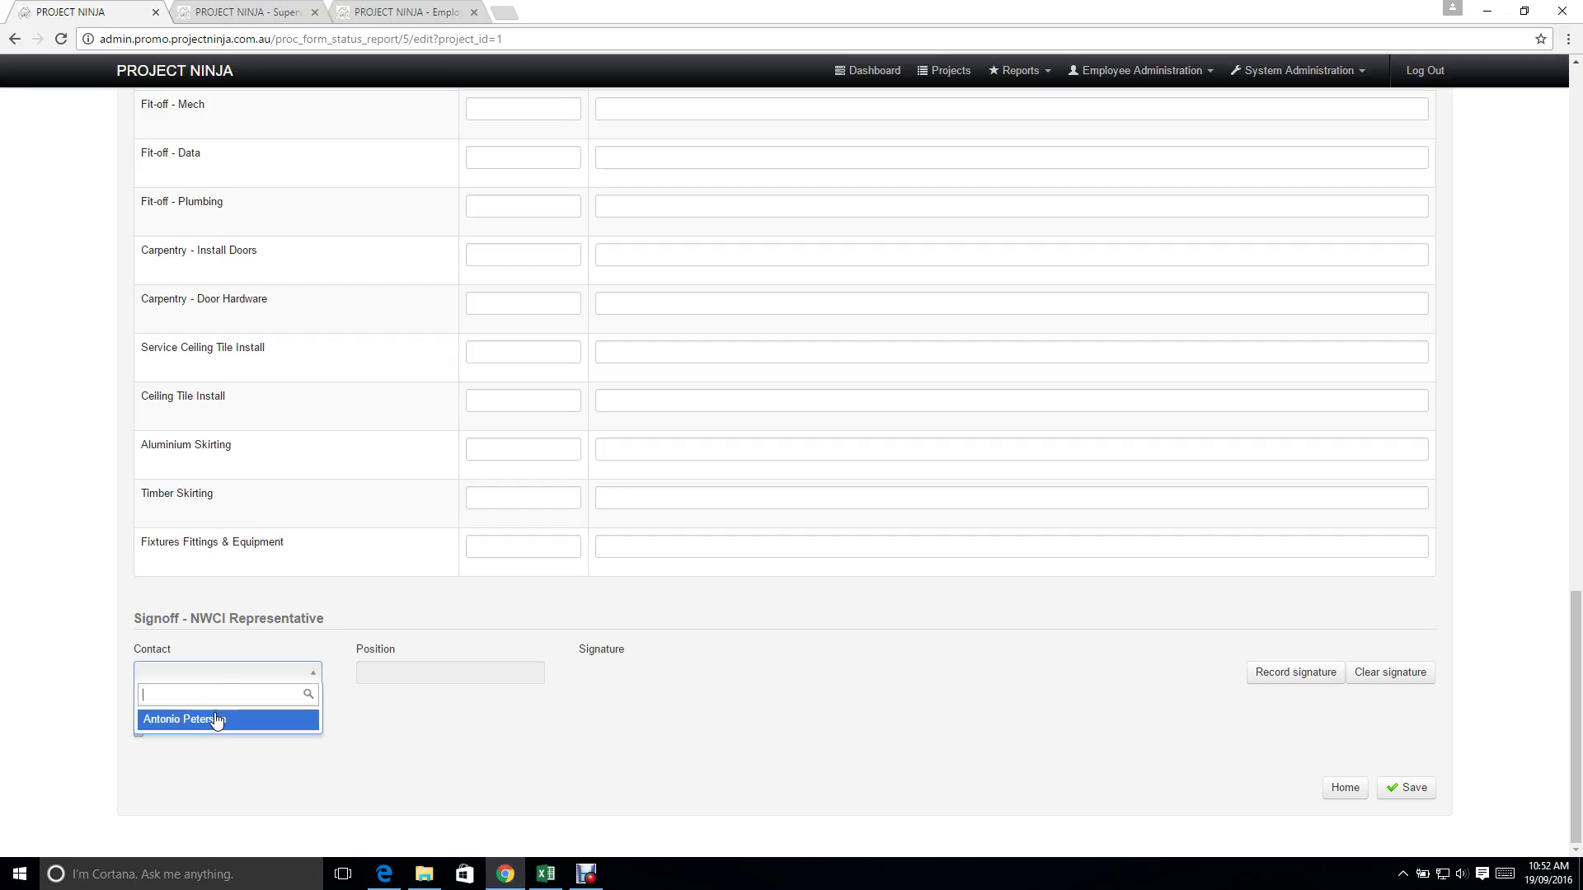
{"action": "left_click", "coordinate": [216, 721]}
{"action": "left_click", "coordinate": [1274, 672]}
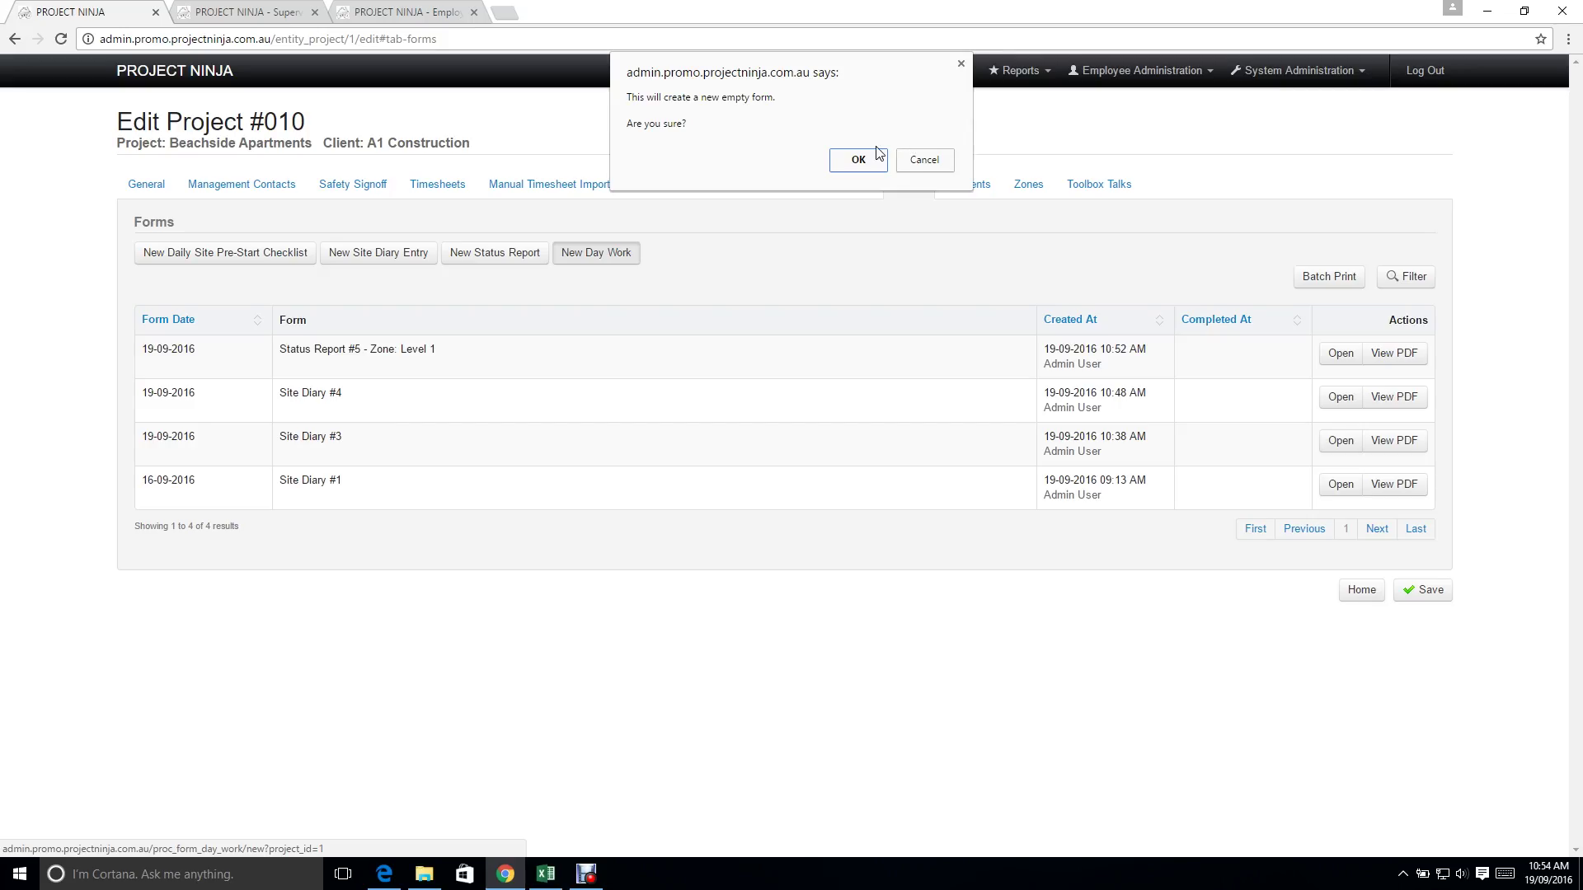
Create a new Day Work form dated 19/09/2016, choosing the Attention contact and setting the Site Instruction Number to 012.
{"action": "left_click", "coordinate": [858, 160]}
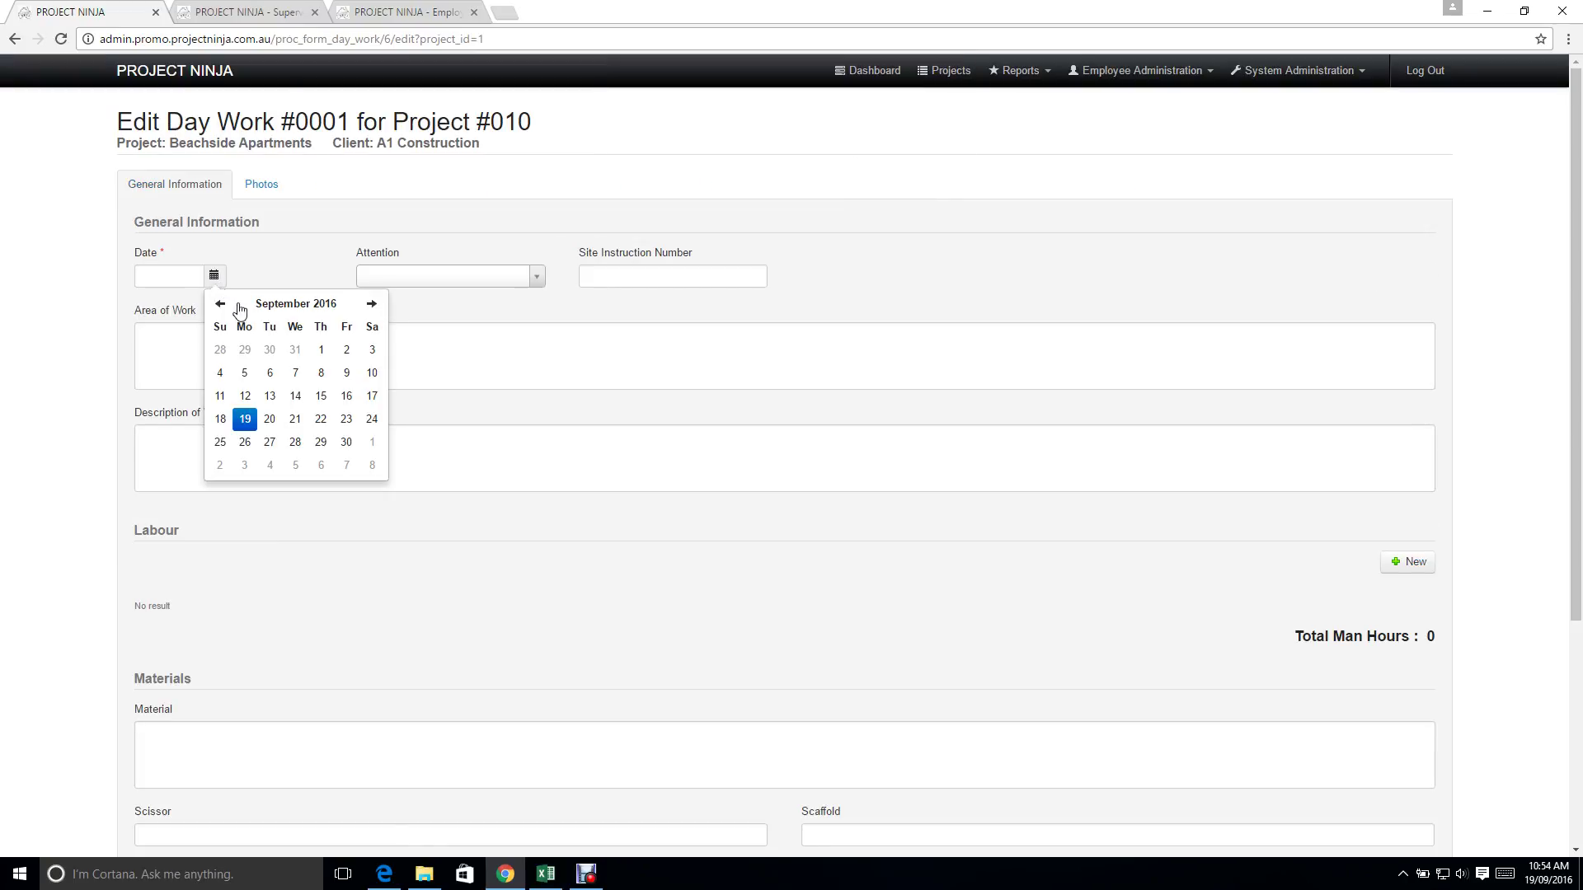
{"action": "left_click", "coordinate": [245, 419]}
{"action": "left_click", "coordinate": [541, 278]}
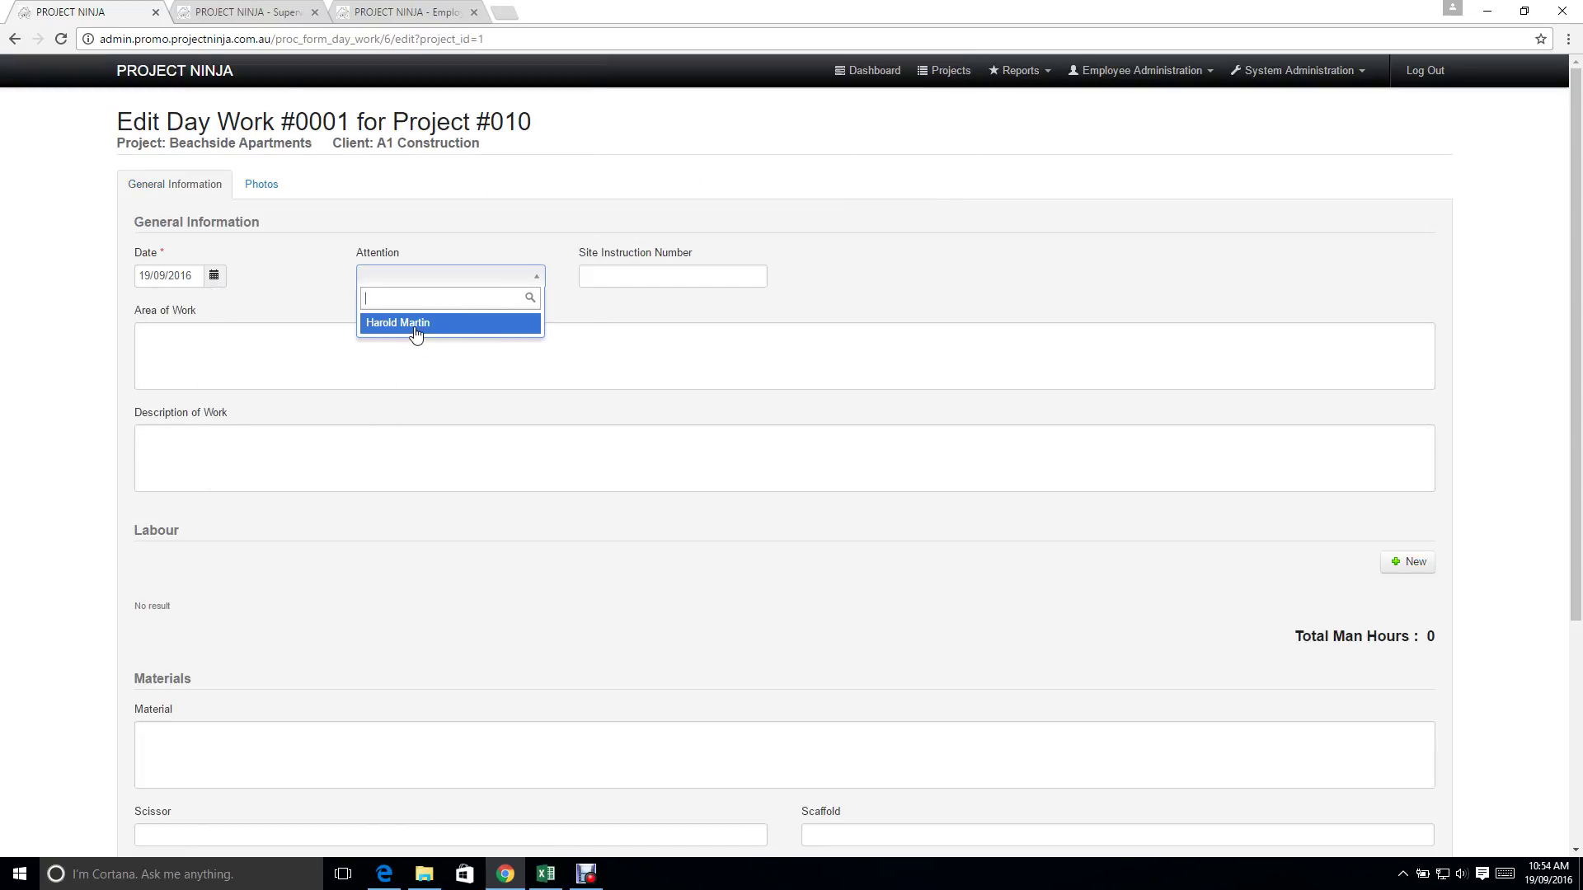
{"action": "left_click", "coordinate": [416, 327]}
{"action": "left_click", "coordinate": [690, 276]}
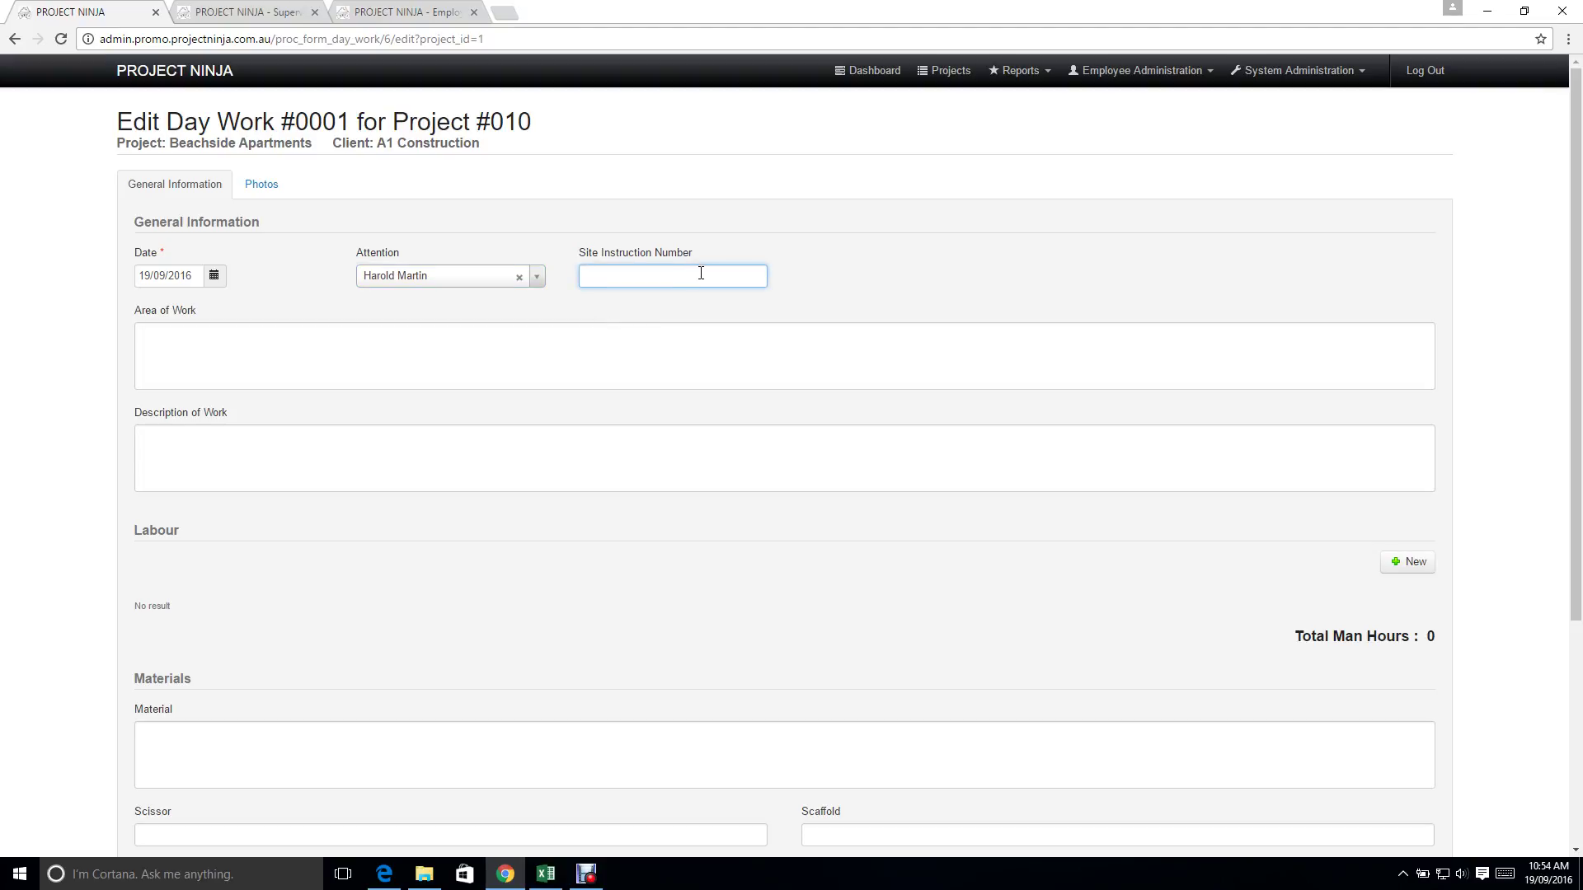
{"action": "left_click", "coordinate": [527, 349]}
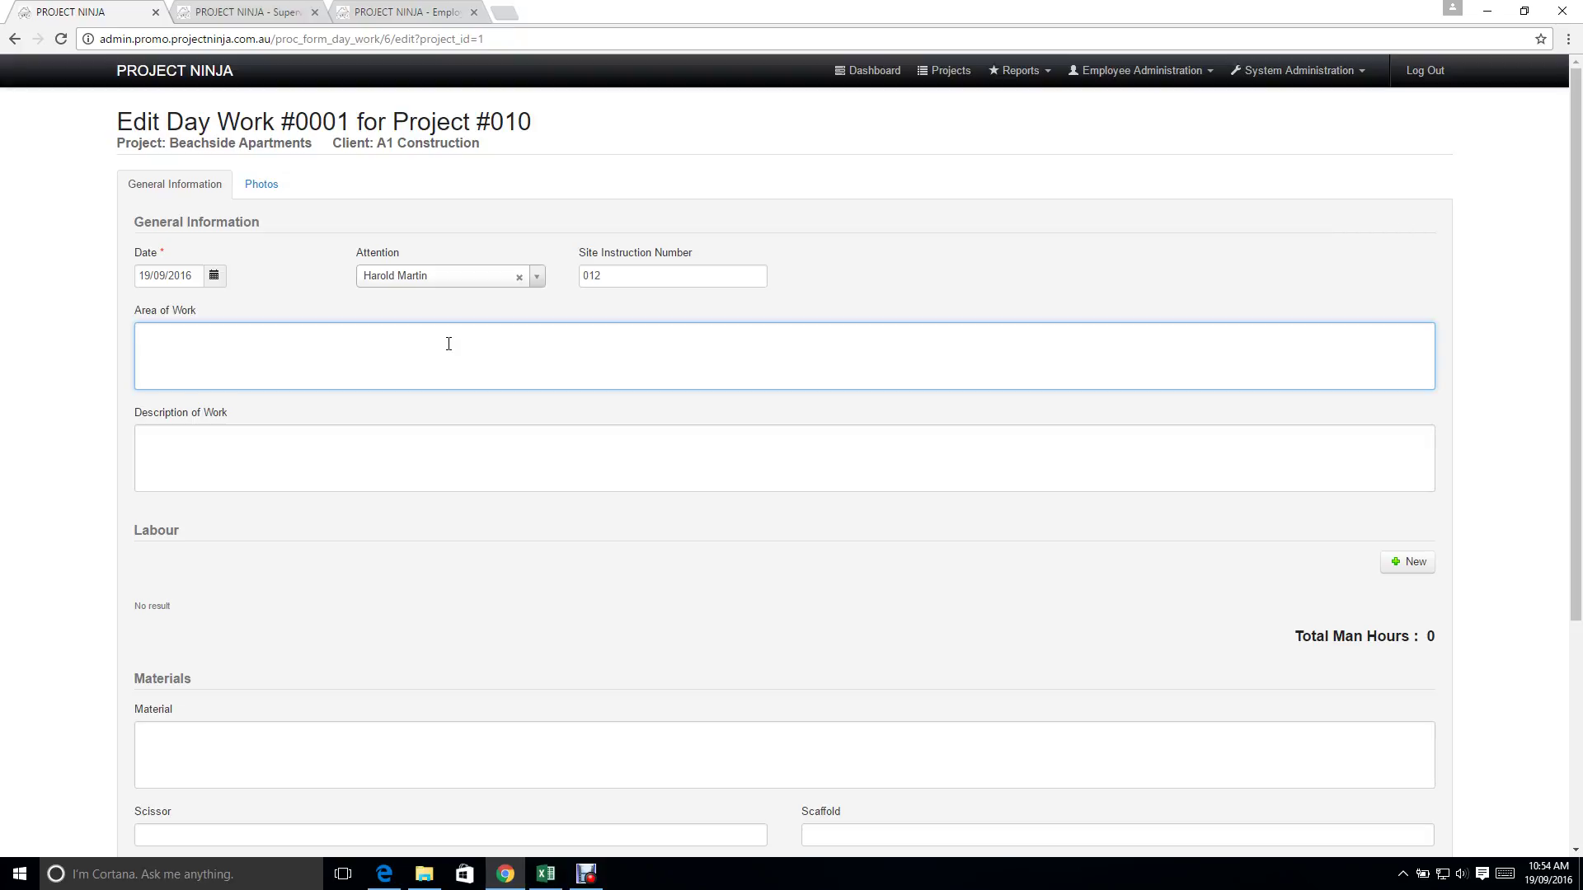
Add a labour record to the Day Work form with the employee's name, role Tradesman, date on site 19/09/2016 and 6 hours.
{"action": "scroll", "coordinate": [474, 462], "scroll_direction": "down", "scroll_amount": 1}
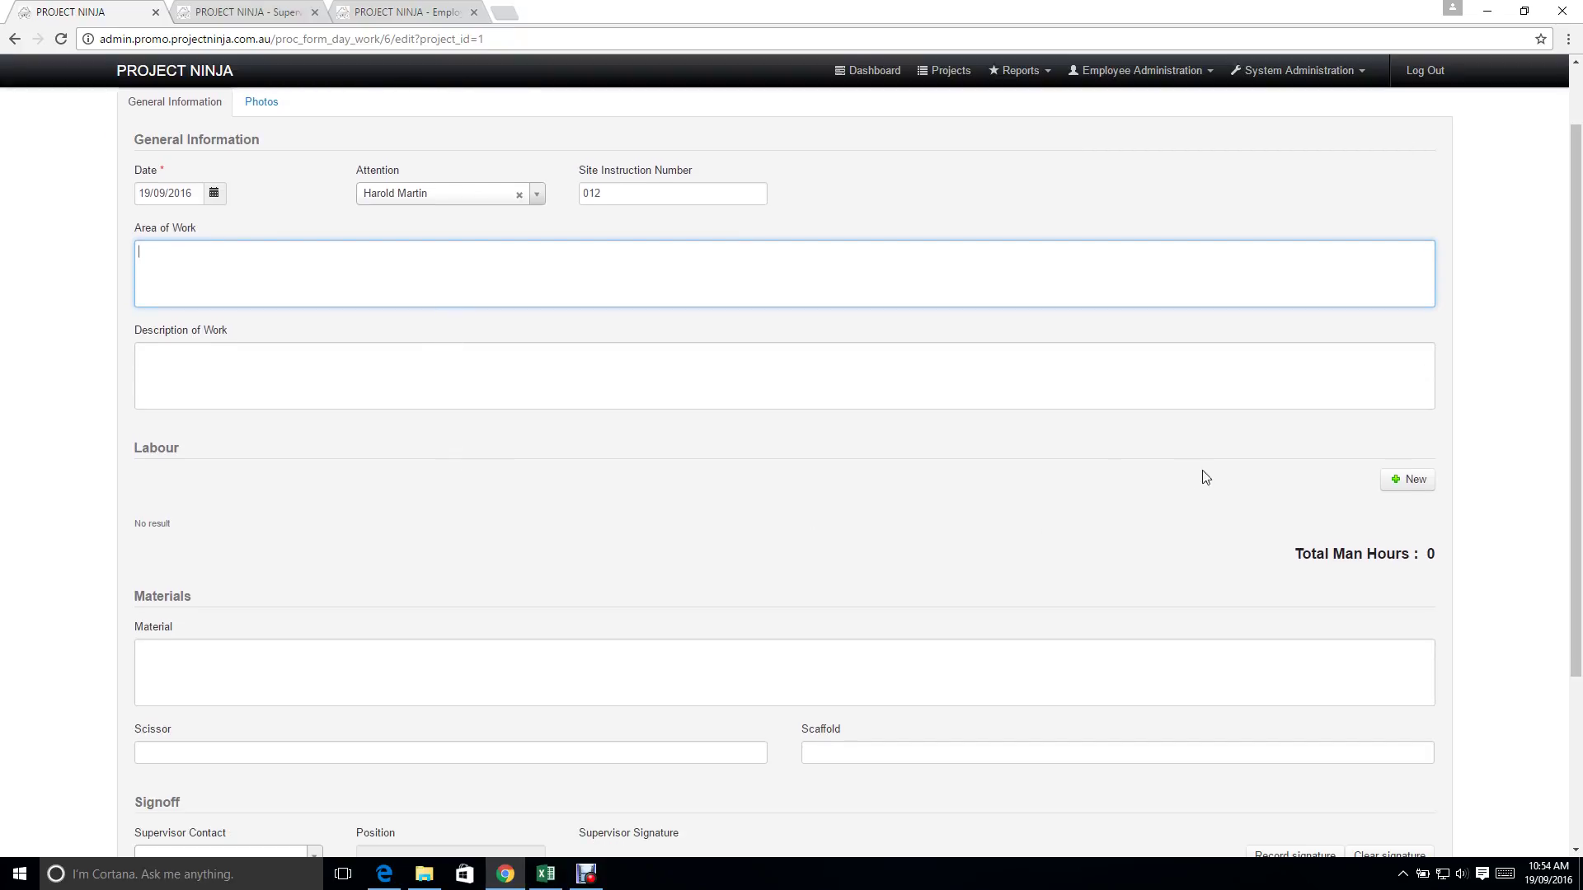
{"action": "left_click", "coordinate": [1407, 481]}
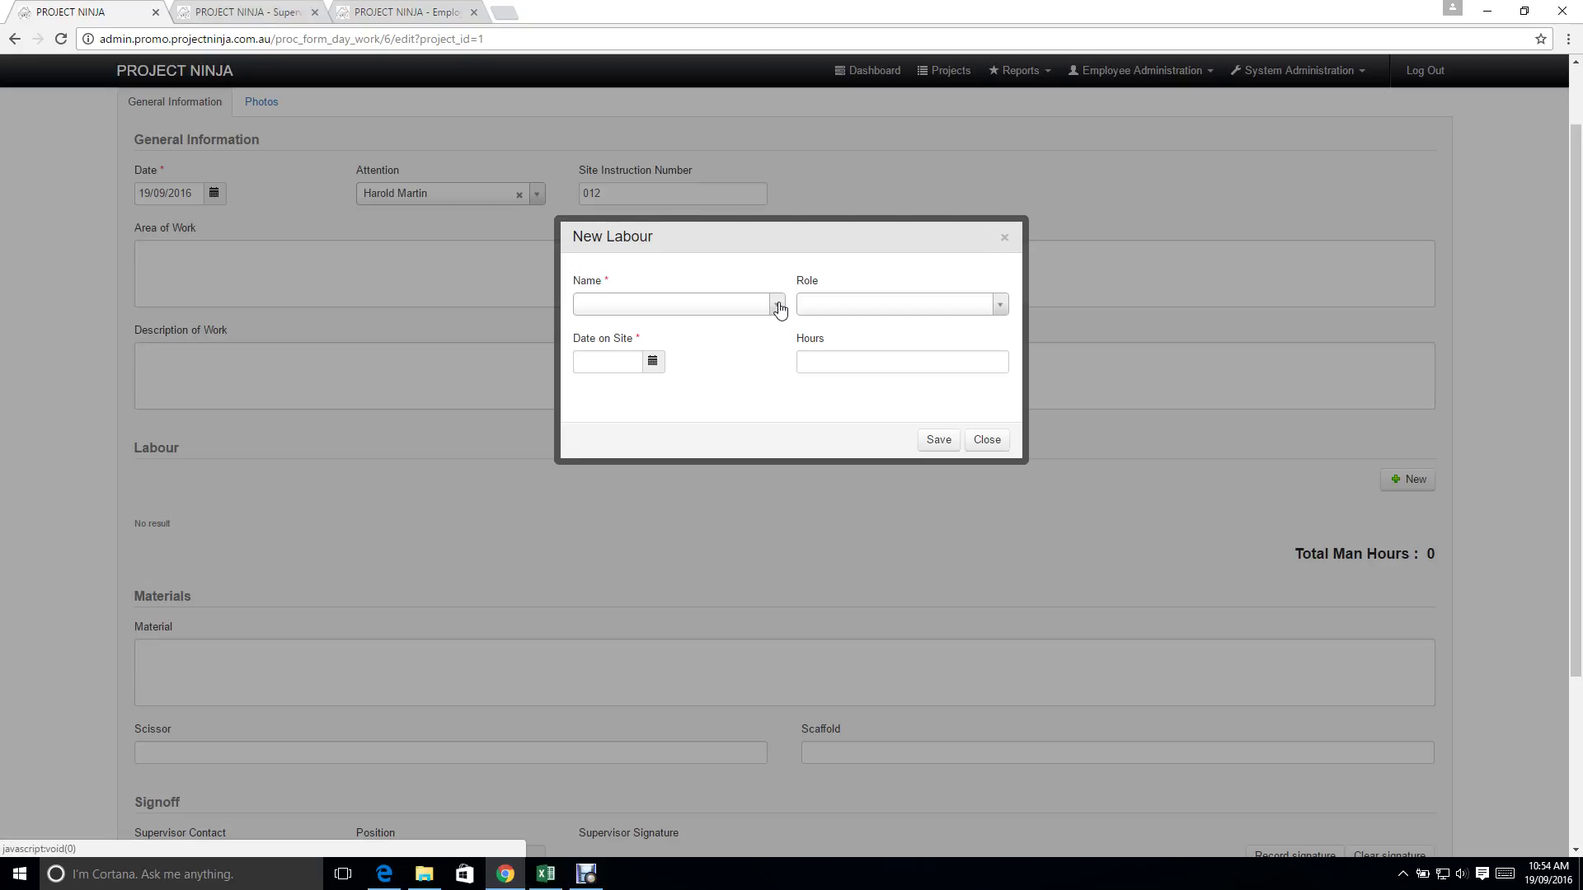
{"action": "left_click", "coordinate": [775, 305]}
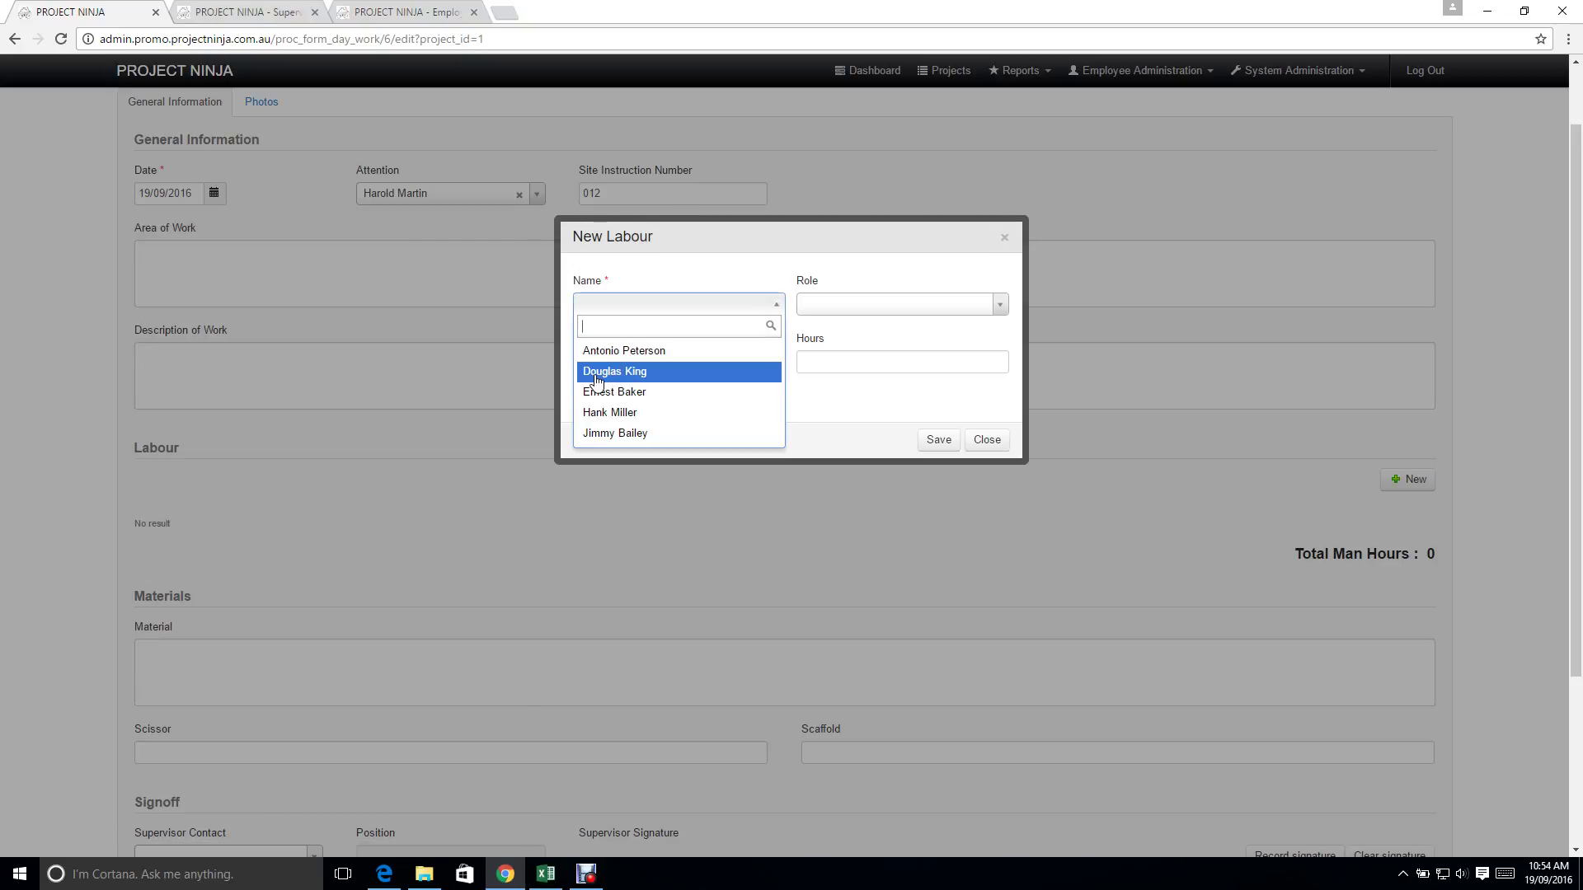
{"action": "left_click", "coordinate": [670, 377]}
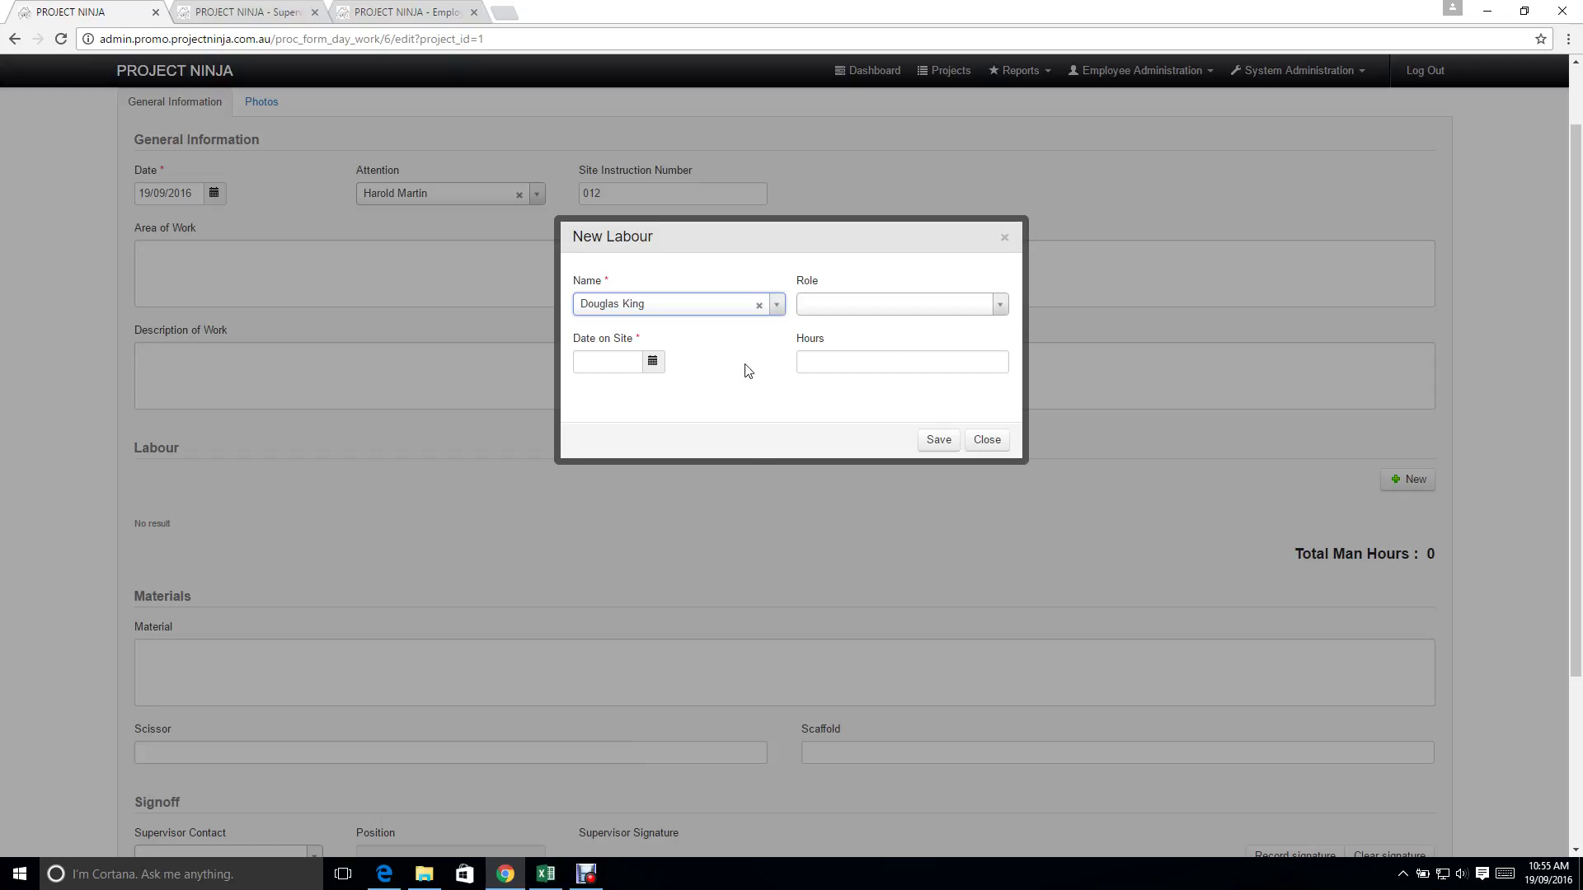
{"action": "left_click", "coordinate": [997, 304]}
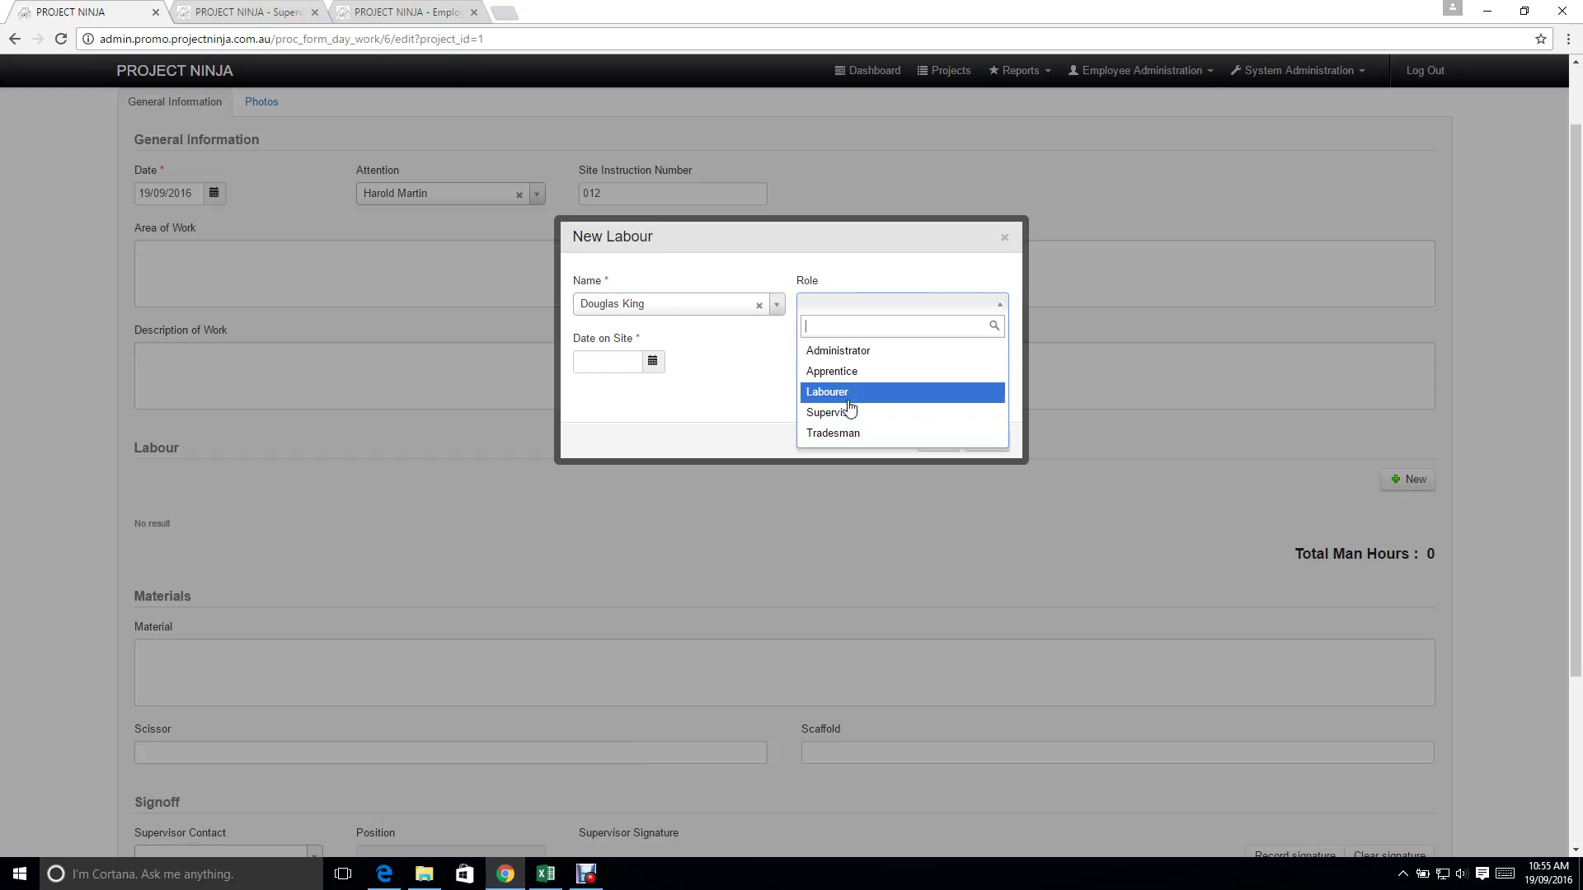
{"action": "left_click", "coordinate": [833, 435]}
{"action": "left_click", "coordinate": [653, 363]}
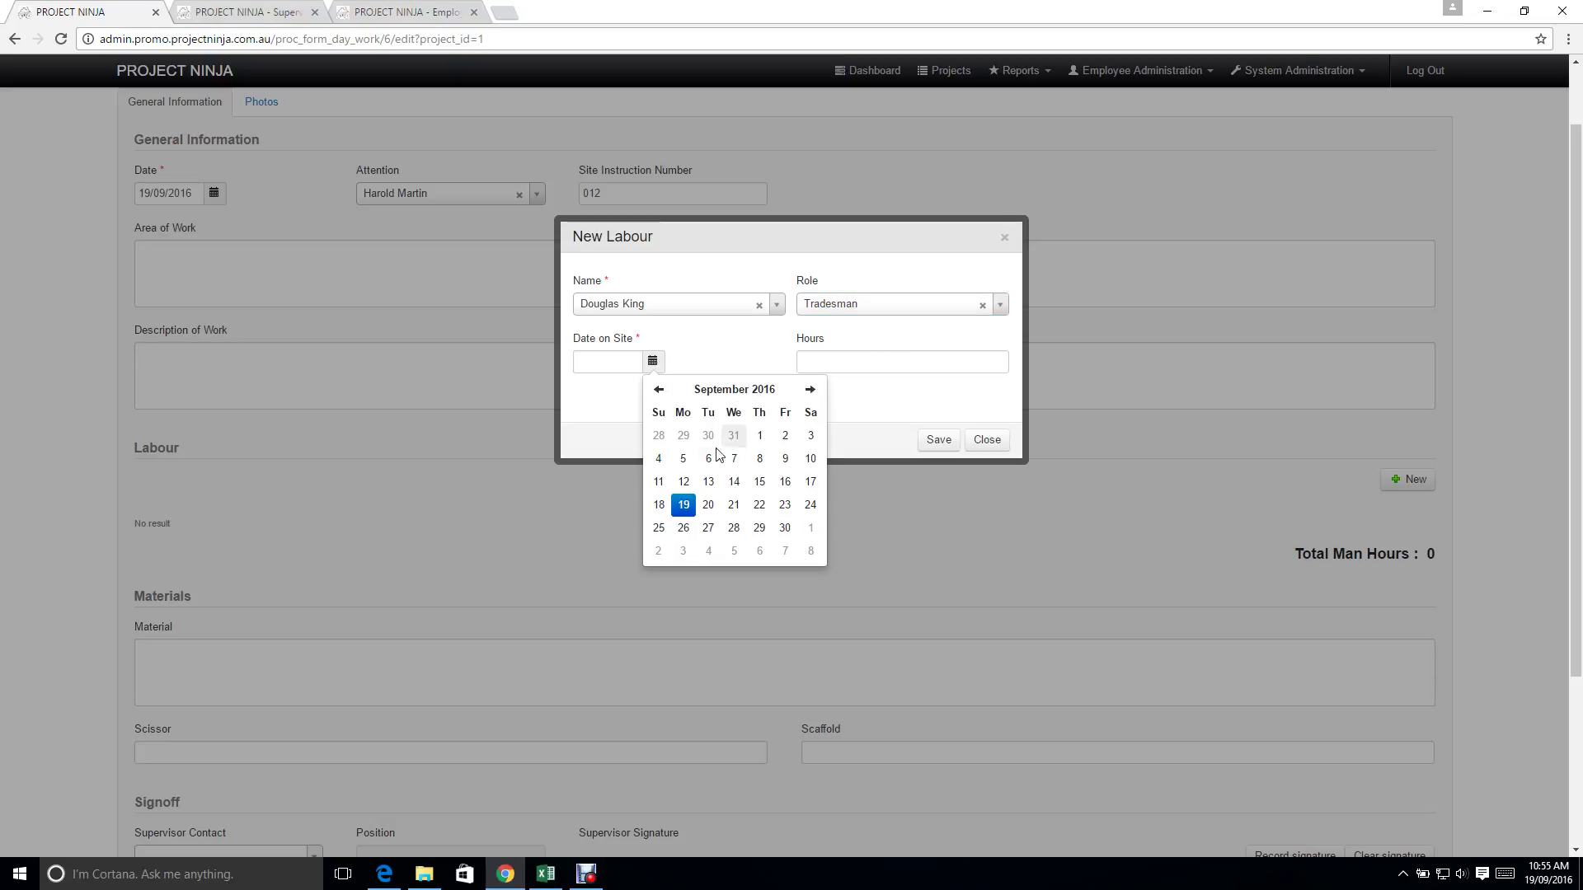
{"action": "left_click", "coordinate": [690, 501]}
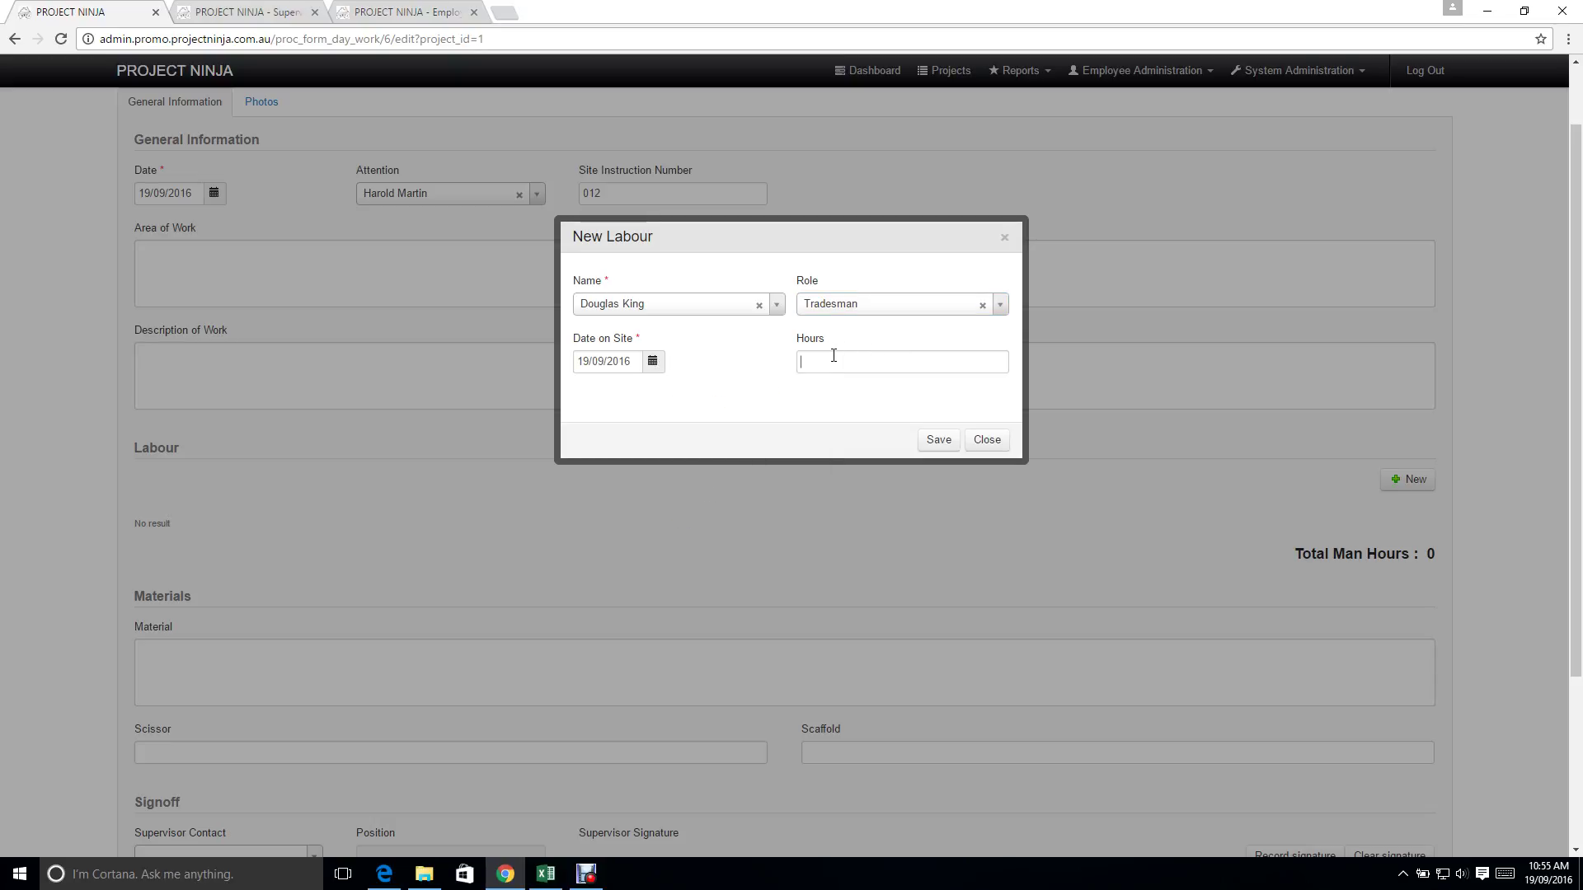
{"action": "left_click", "coordinate": [833, 356]}
{"action": "type", "text": "6"}
{"action": "key", "text": "Return"}
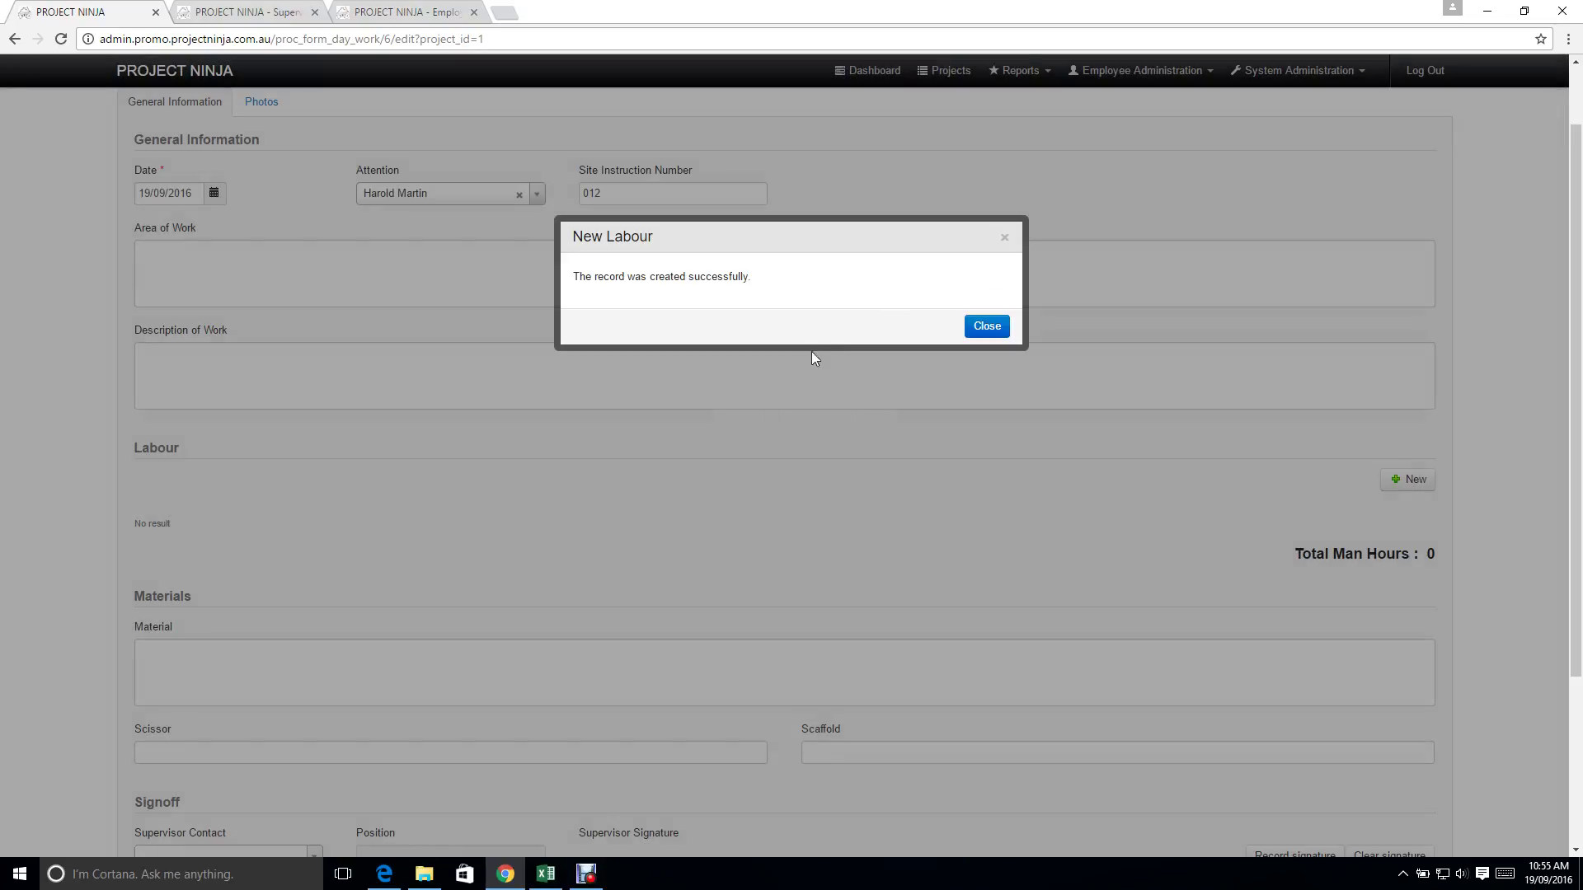
{"action": "key", "text": "Return"}
Choose the client contact in the Day Work form's Signoff section, mark the form as completed and save it.
{"action": "scroll", "coordinate": [689, 560], "scroll_direction": "down", "scroll_amount": 4}
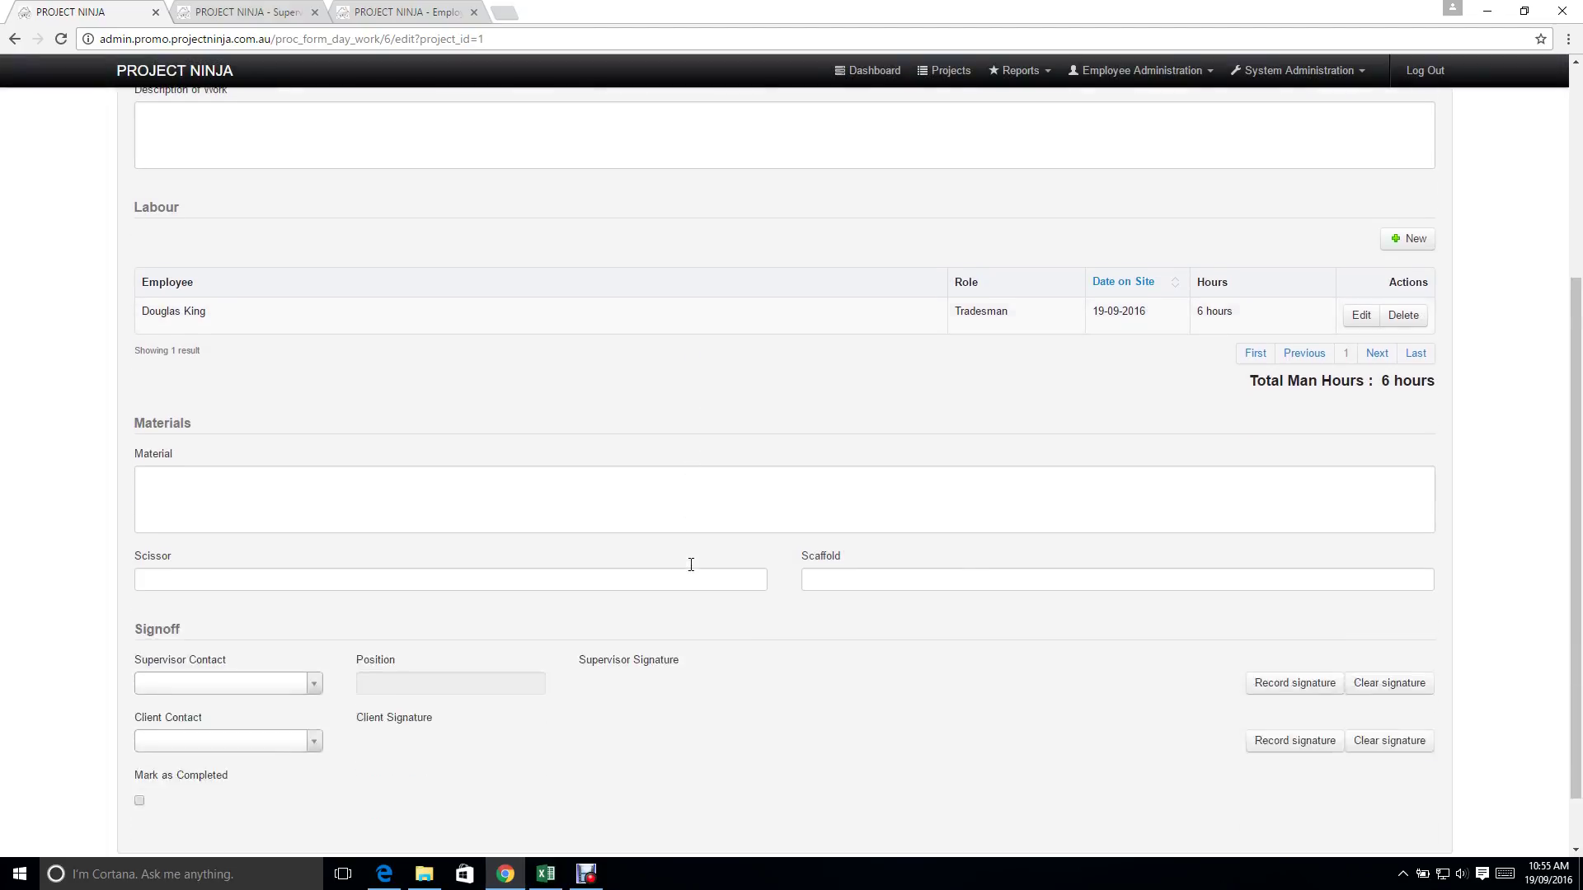
{"action": "left_click", "coordinate": [255, 429]}
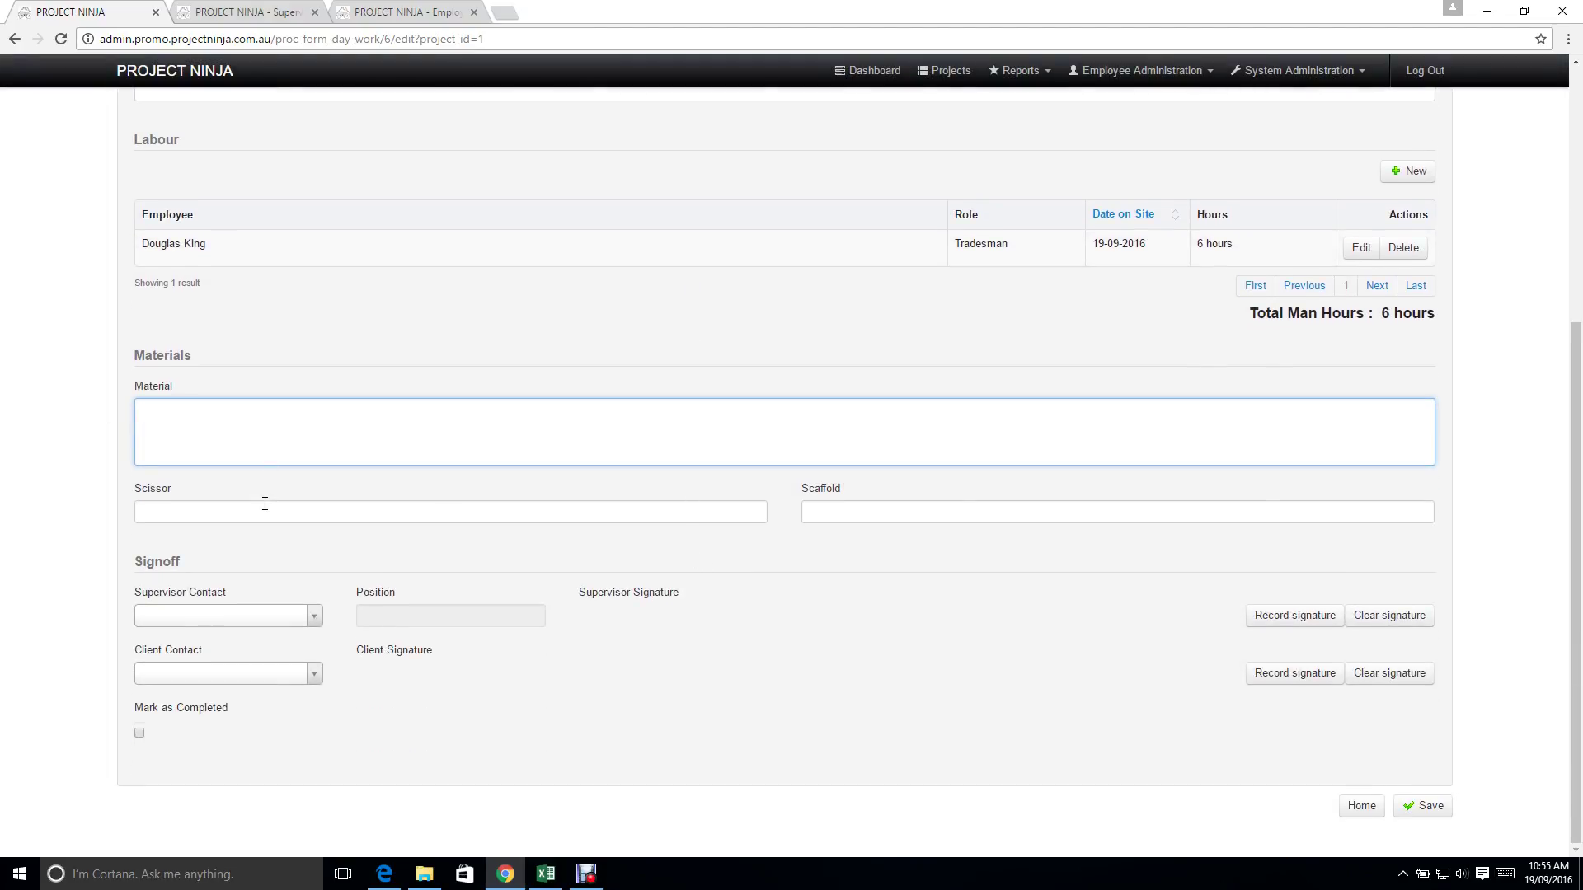
{"action": "left_click", "coordinate": [209, 508]}
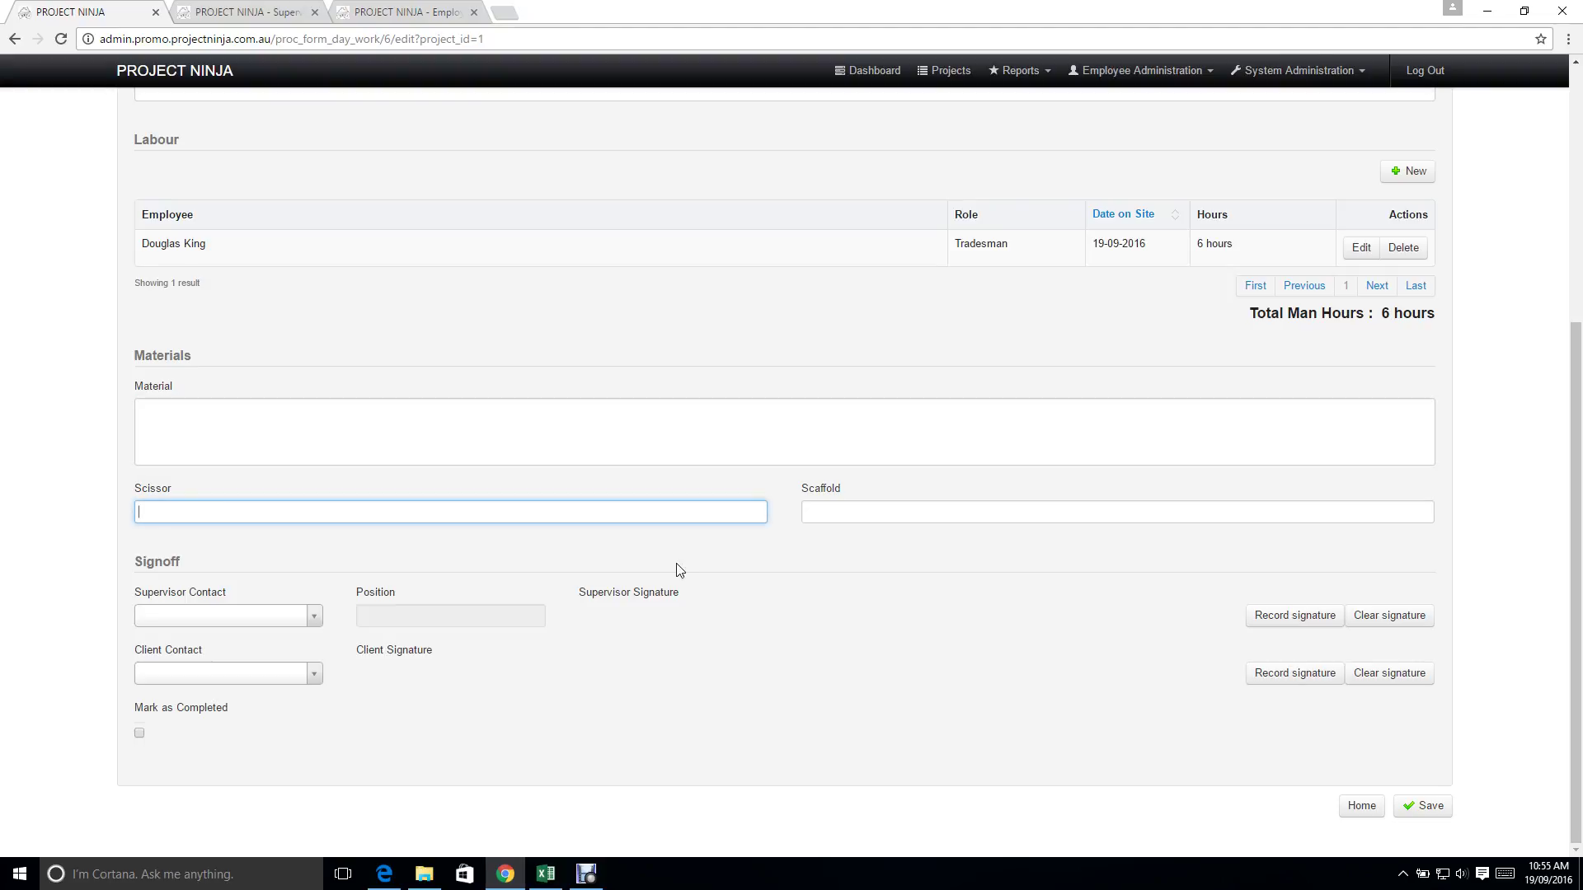
{"action": "left_click", "coordinate": [925, 511]}
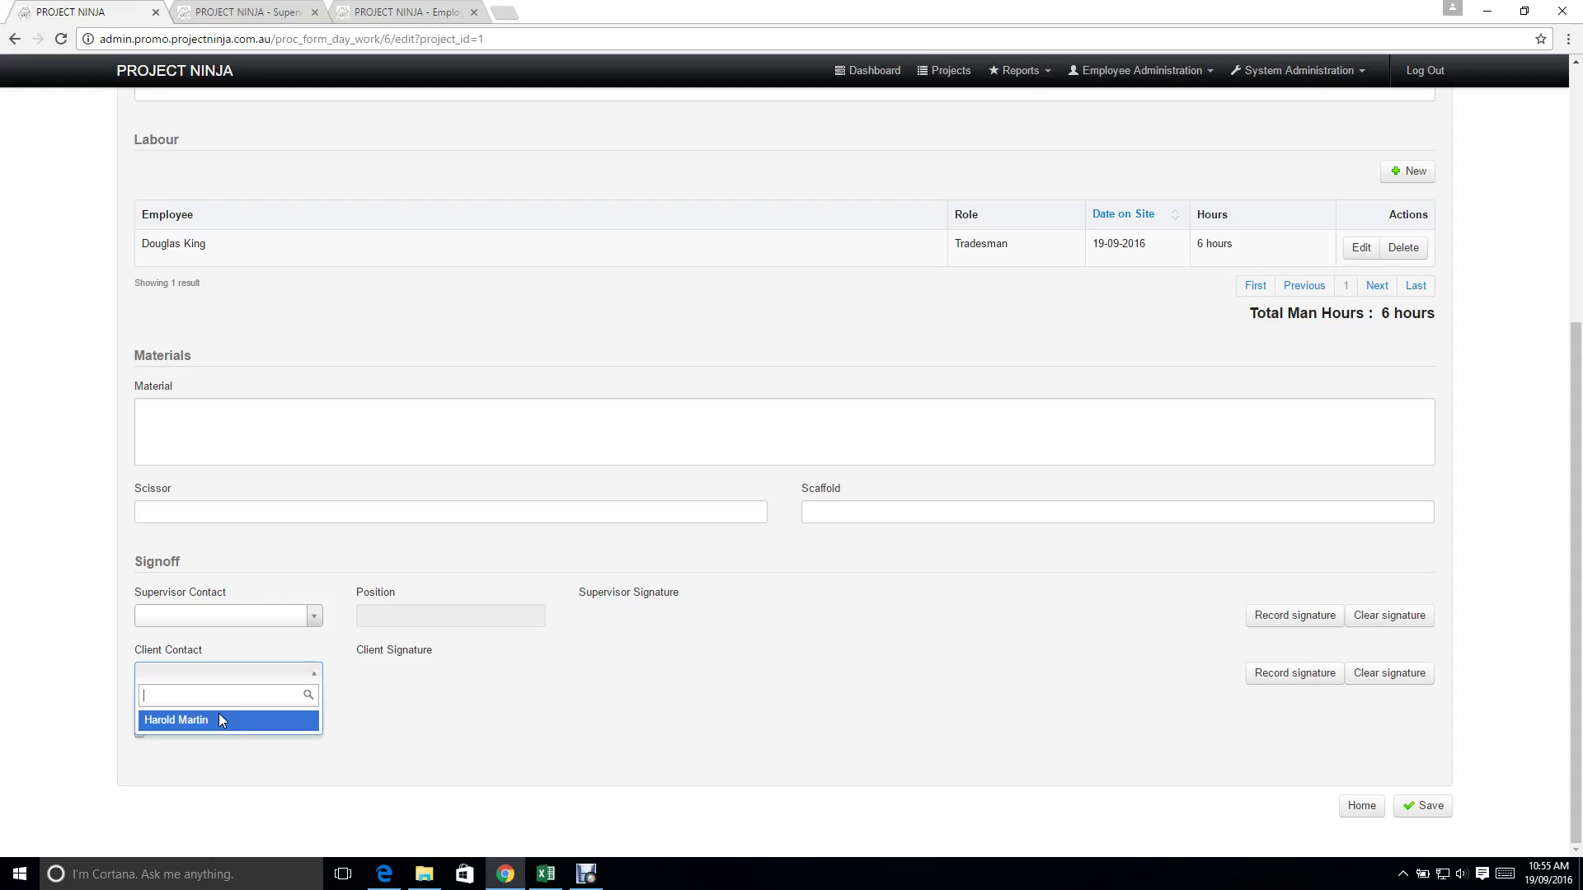
{"action": "left_click", "coordinate": [220, 714]}
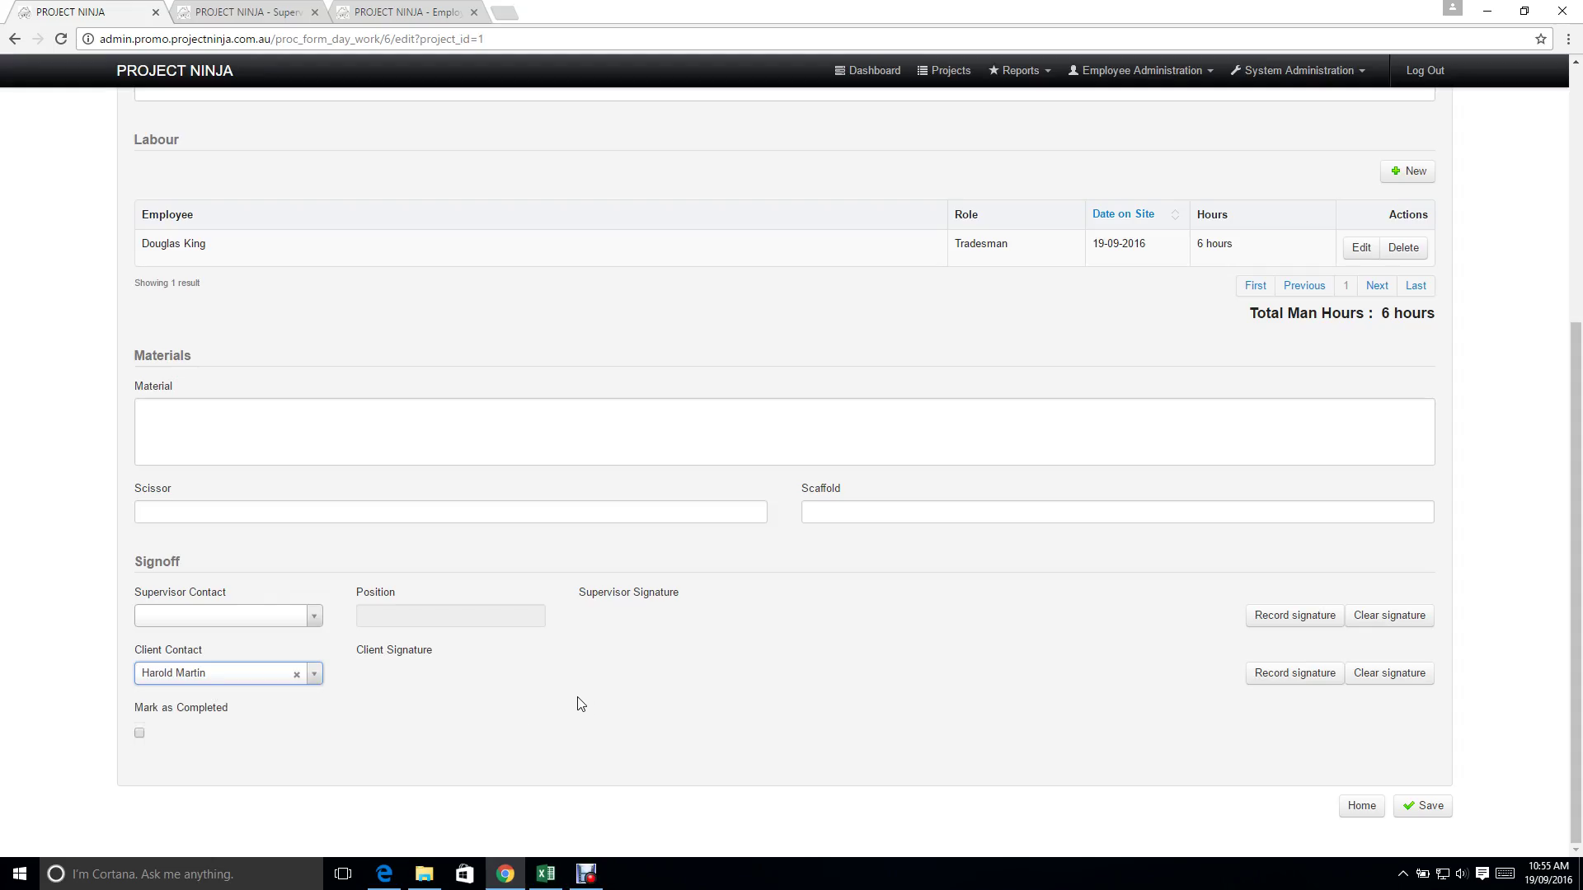
{"action": "left_click", "coordinate": [134, 734]}
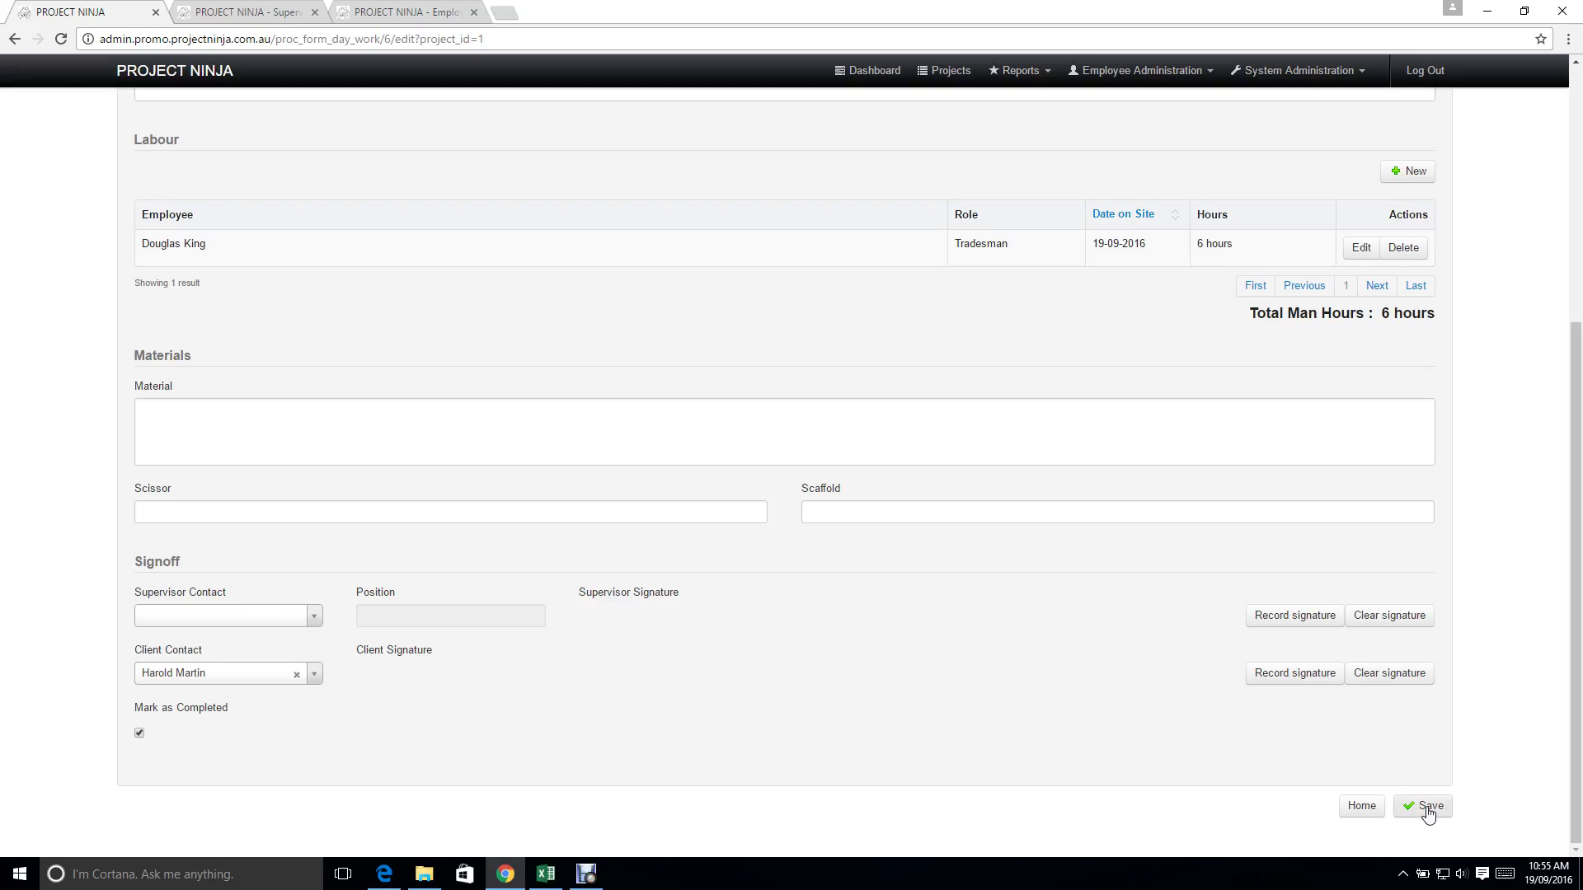
{"action": "left_click", "coordinate": [1428, 812]}
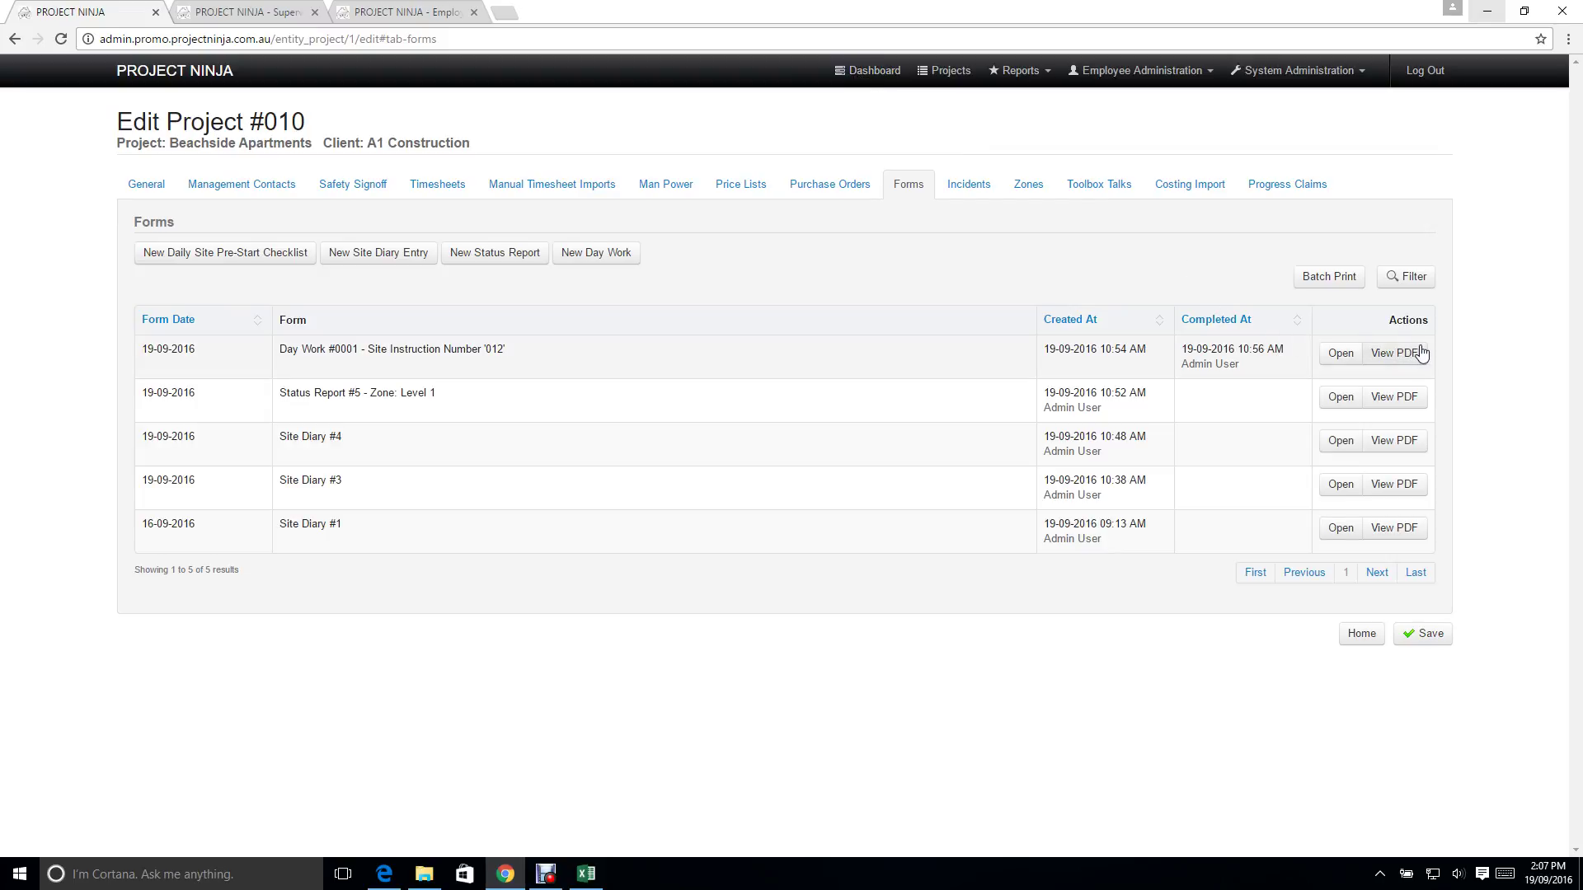
View the PDF of the Day Work form with Site Instruction Number 012.
{"action": "left_click", "coordinate": [1394, 362]}
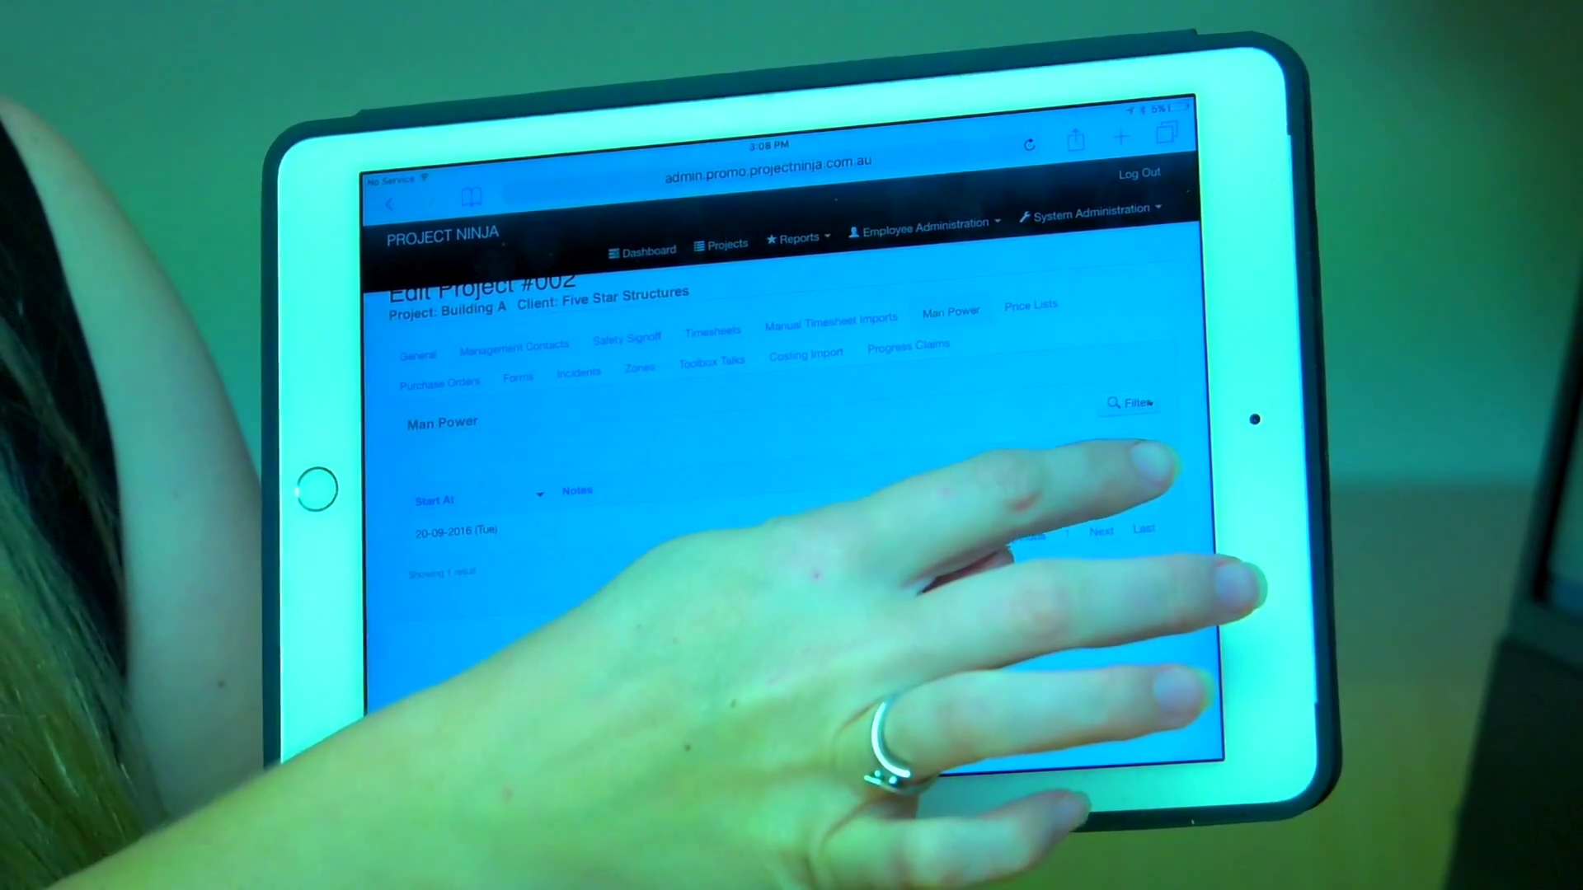
{"action": "left_click", "coordinate": [1063, 492]}
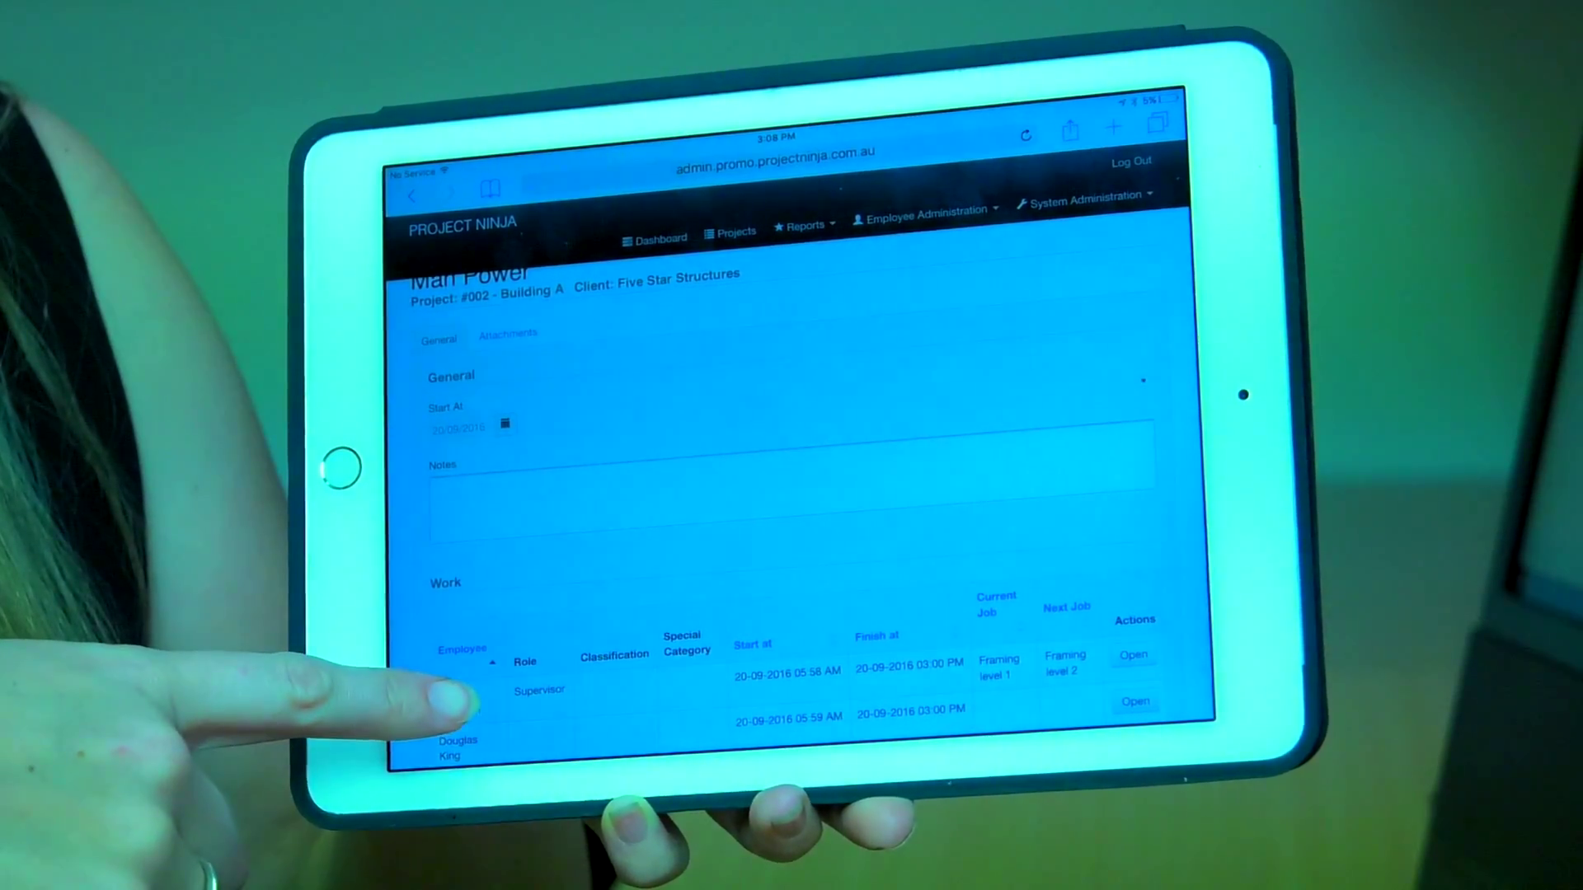
{"action": "scroll", "coordinate": [465, 701], "scroll_direction": "down", "scroll_amount": 5}
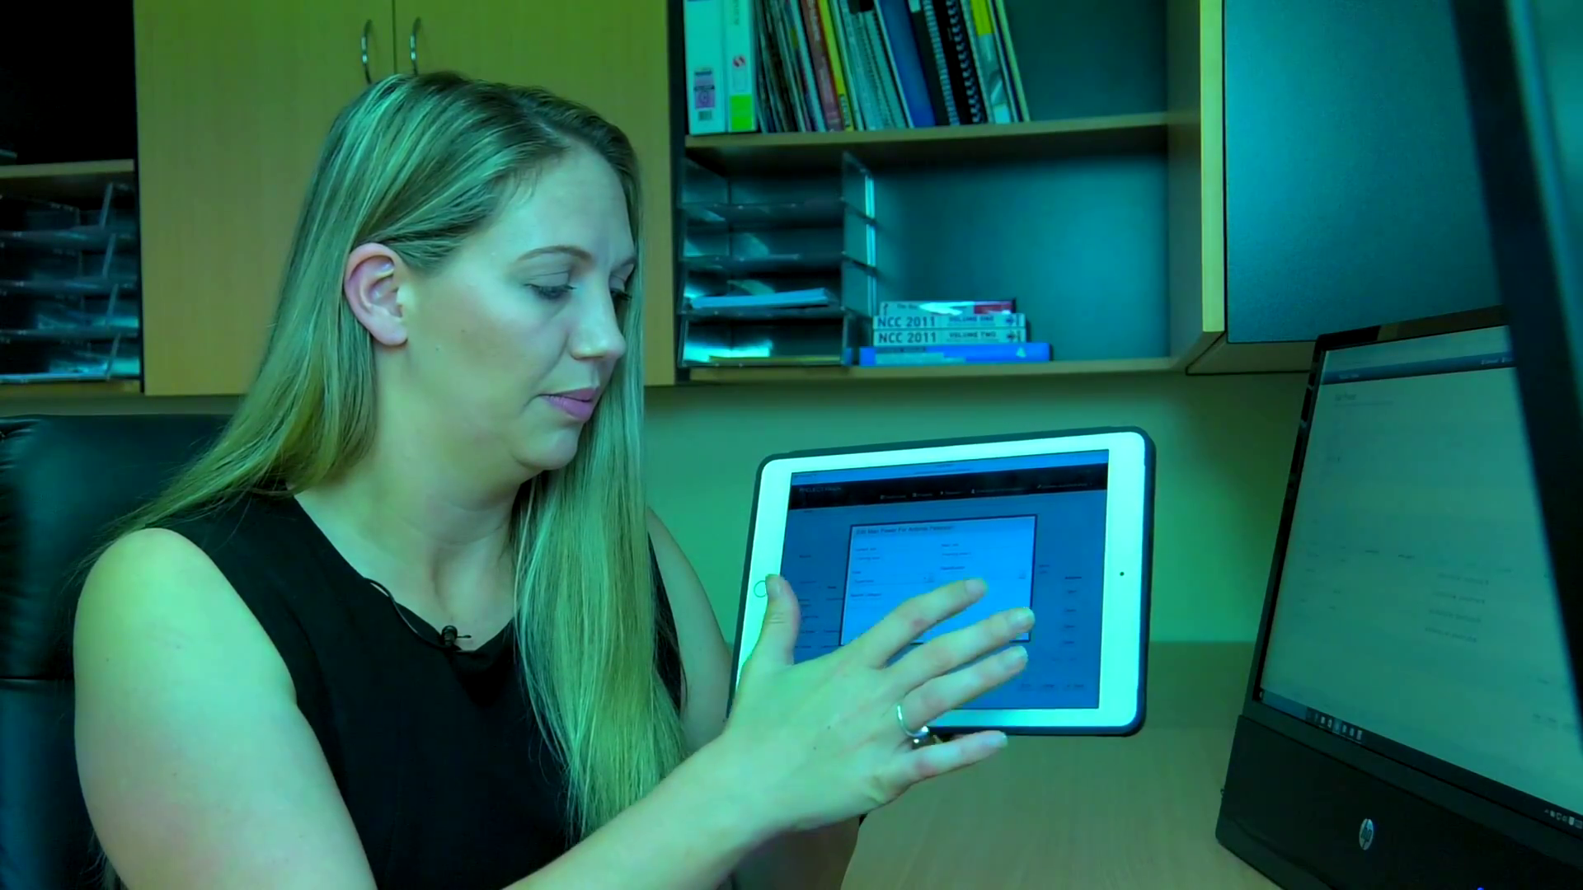
{"action": "left_click", "coordinate": [1007, 634]}
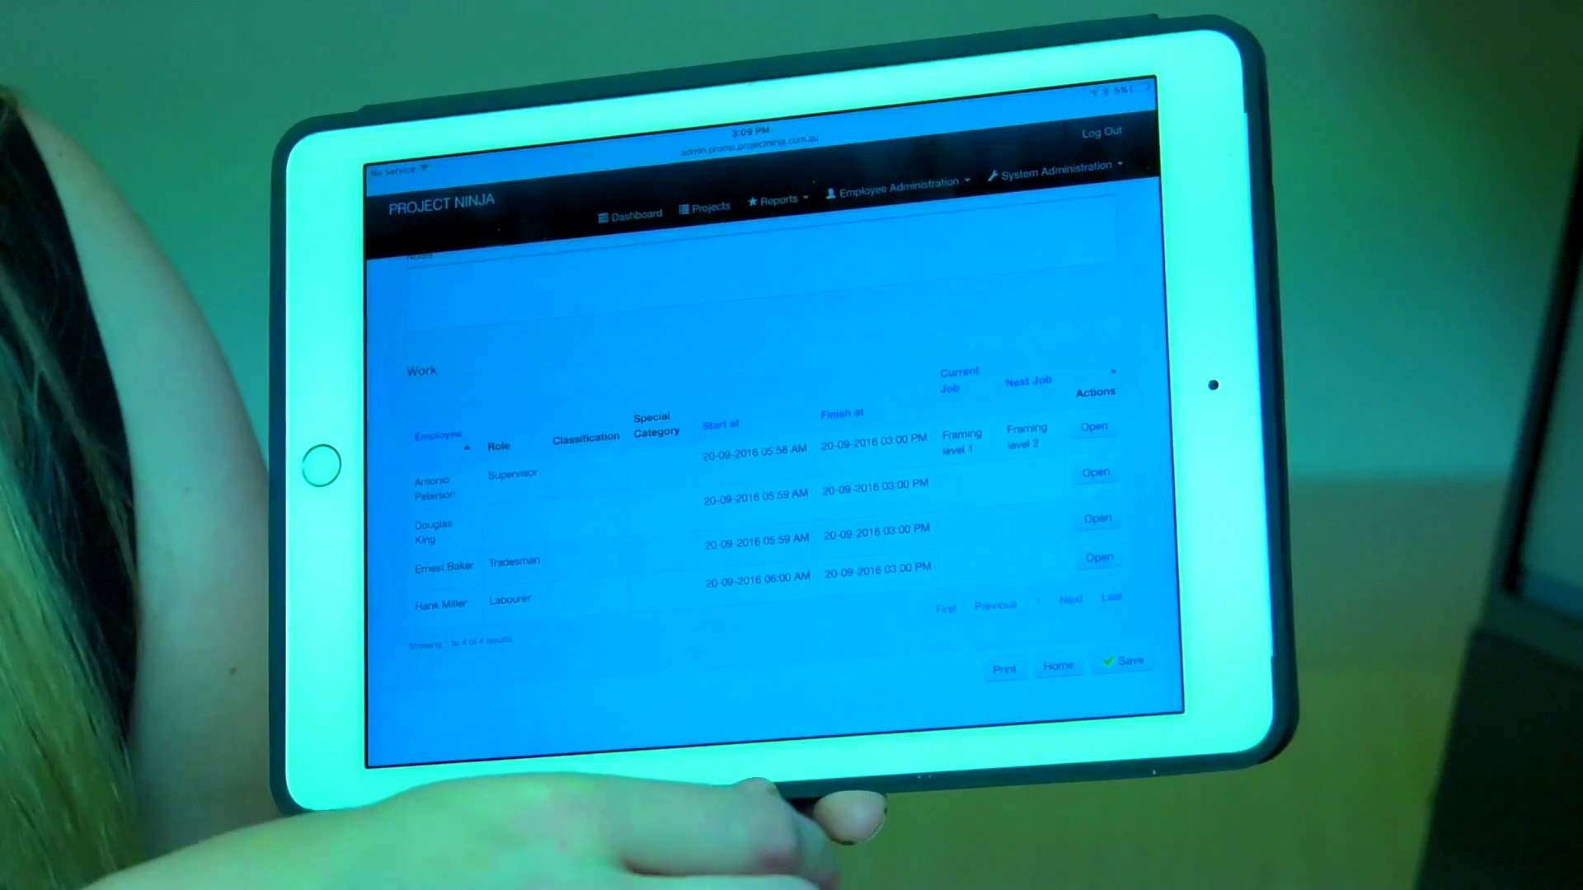
{"action": "left_click", "coordinate": [1128, 683]}
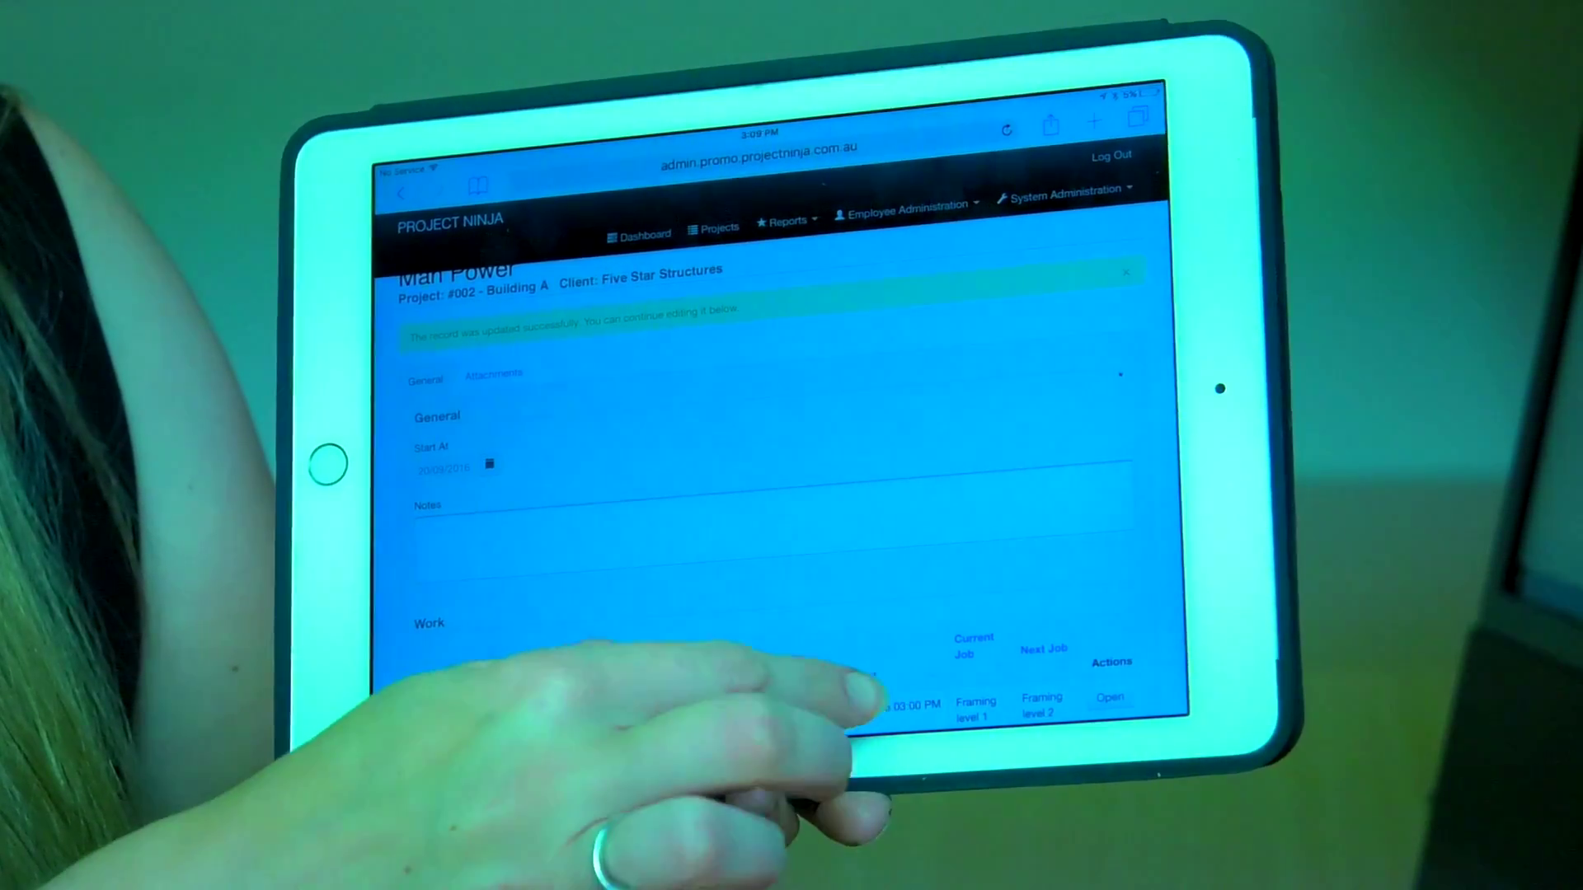
{"action": "scroll", "coordinate": [824, 536], "scroll_direction": "down", "scroll_amount": 5}
{"action": "left_click", "coordinate": [1022, 668]}
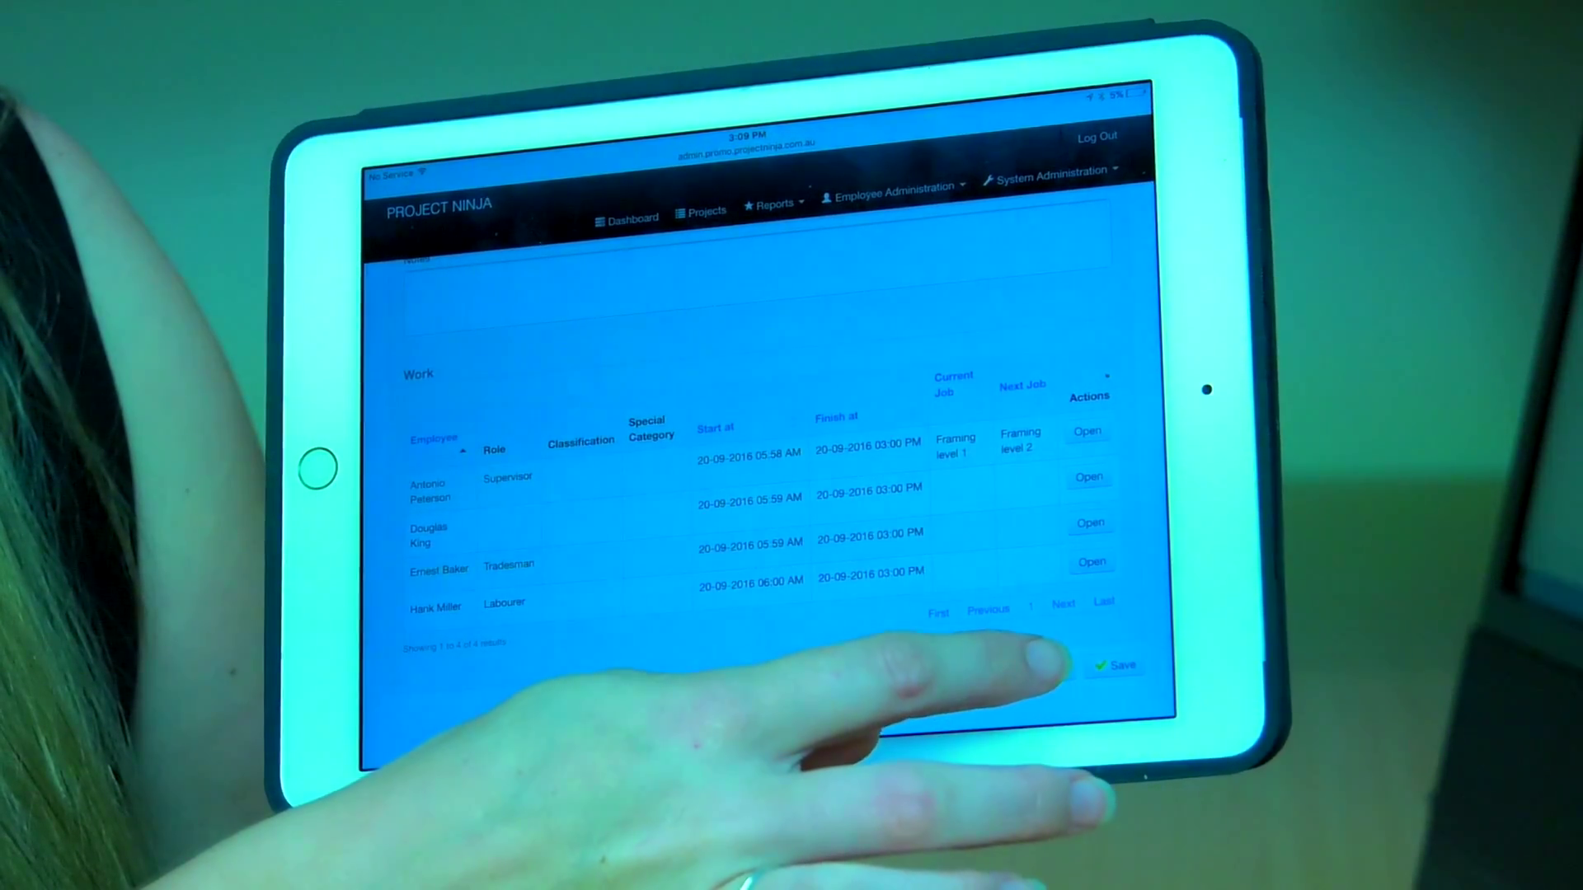